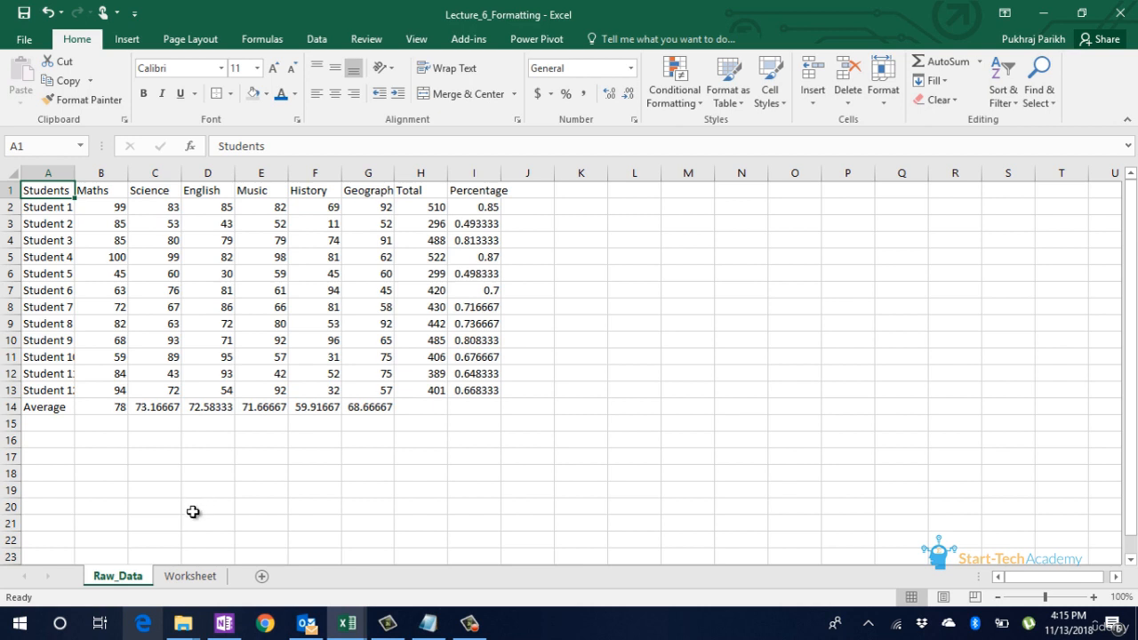
# Step: On the Worksheet sheet, make the header row A1:I1 from Students to Percentage bold
pyautogui.click(194, 576)
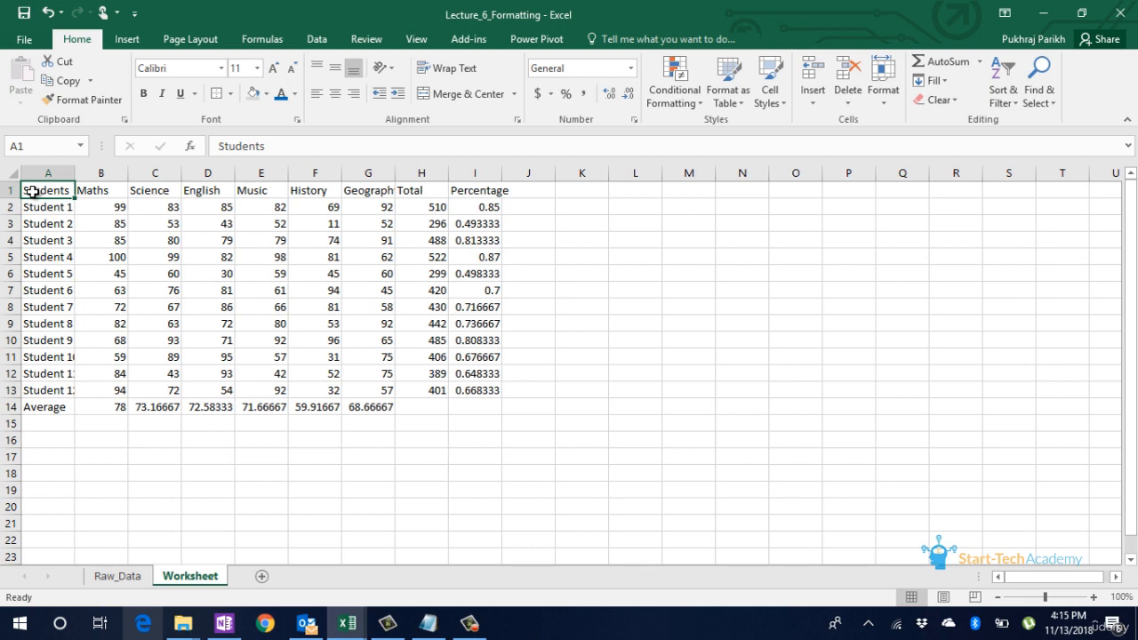
pyautogui.hotkey('ctrl', 'shift', 'Right')
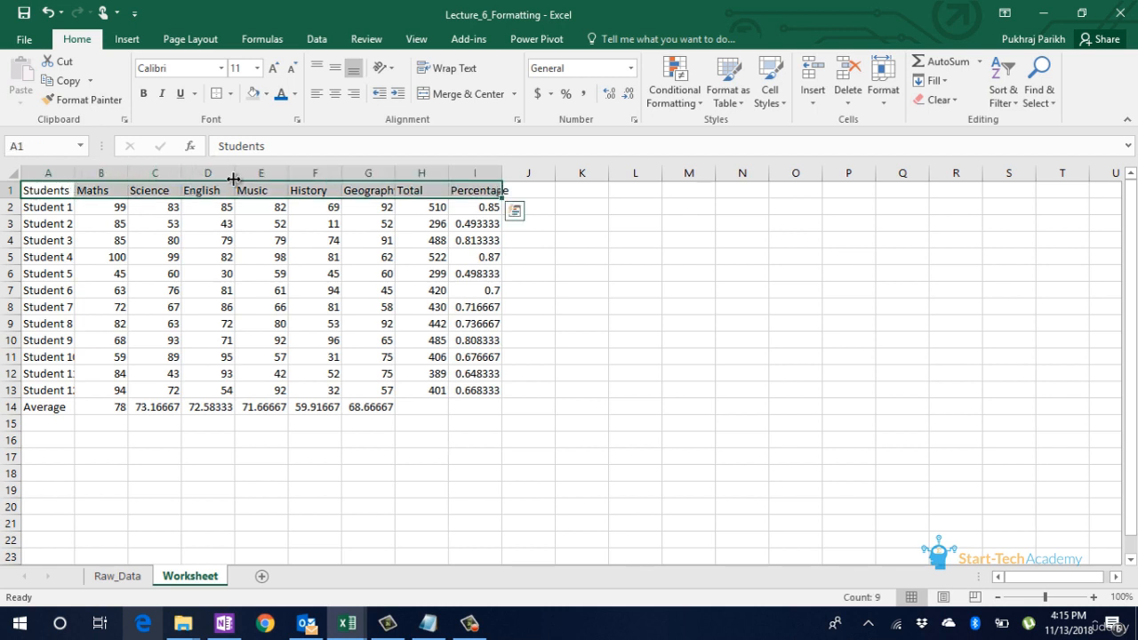
pyautogui.click(143, 94)
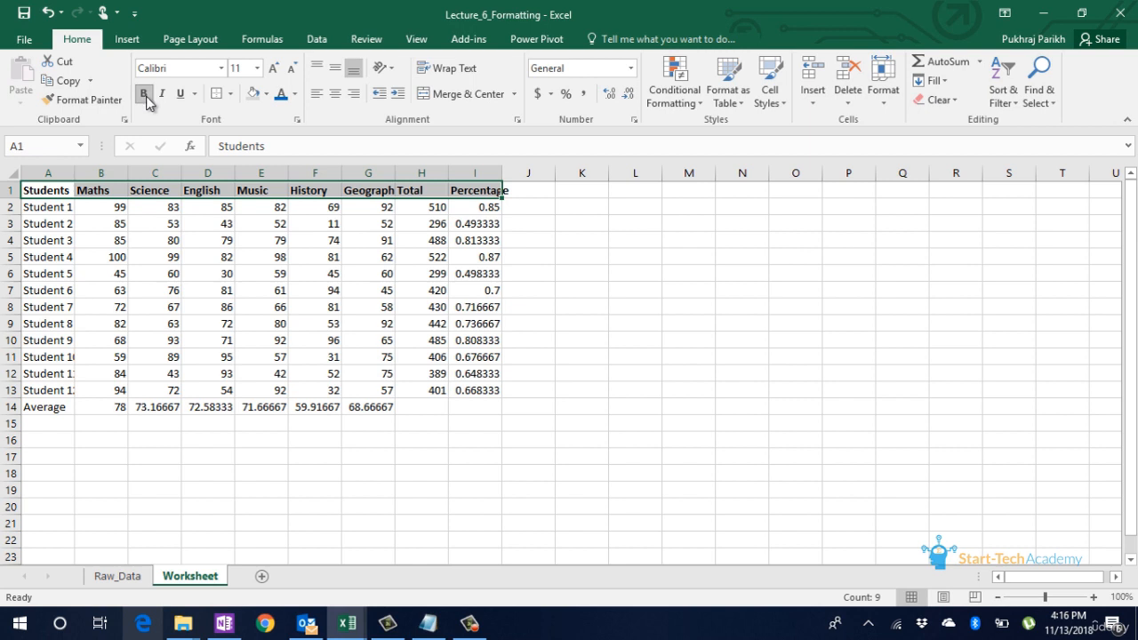
pyautogui.click(149, 206)
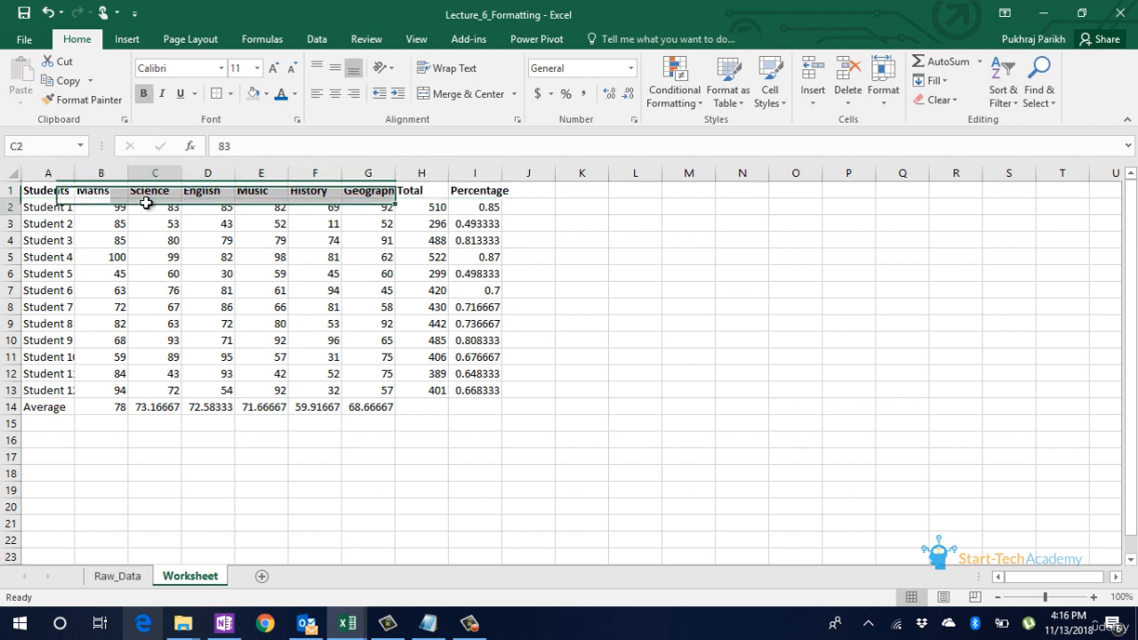
pyautogui.click(60, 192)
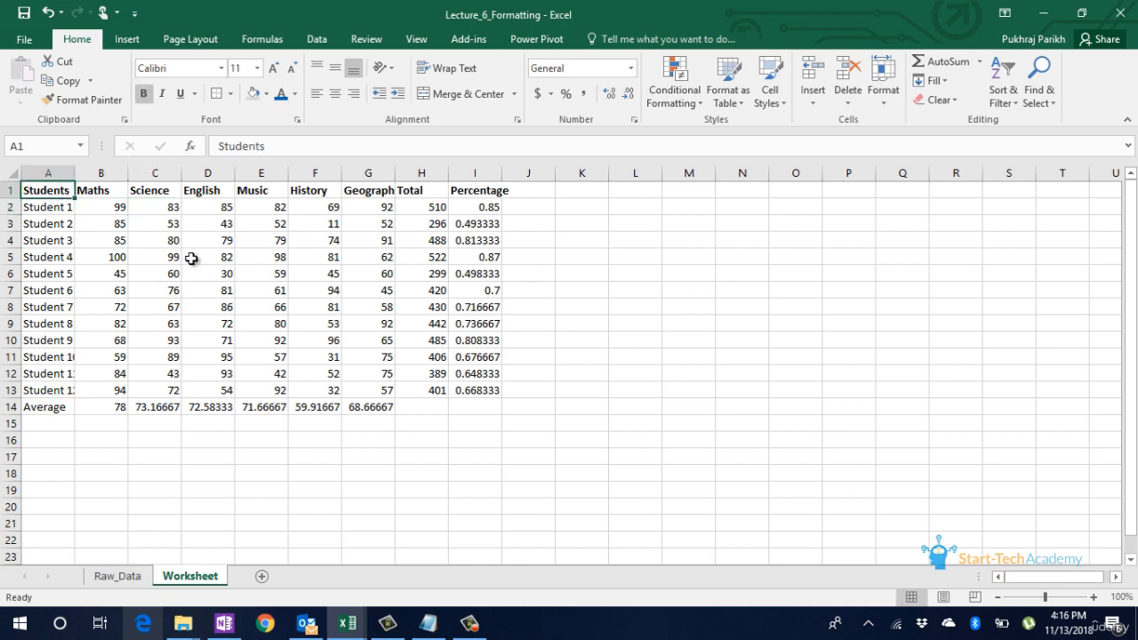
# Step: Italicize the student names in A2:A13, leaving out the Average label
pyautogui.click(55, 210)
pyautogui.hotkey('ctrl', 'shift', 'Down')
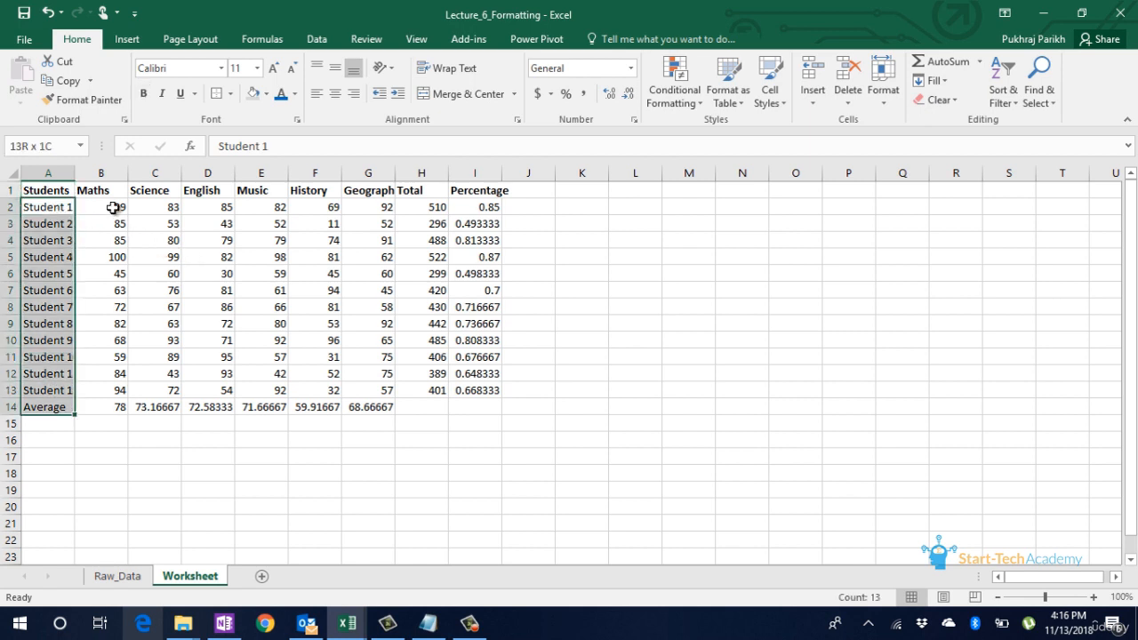
pyautogui.hotkey('shift', 'Up')
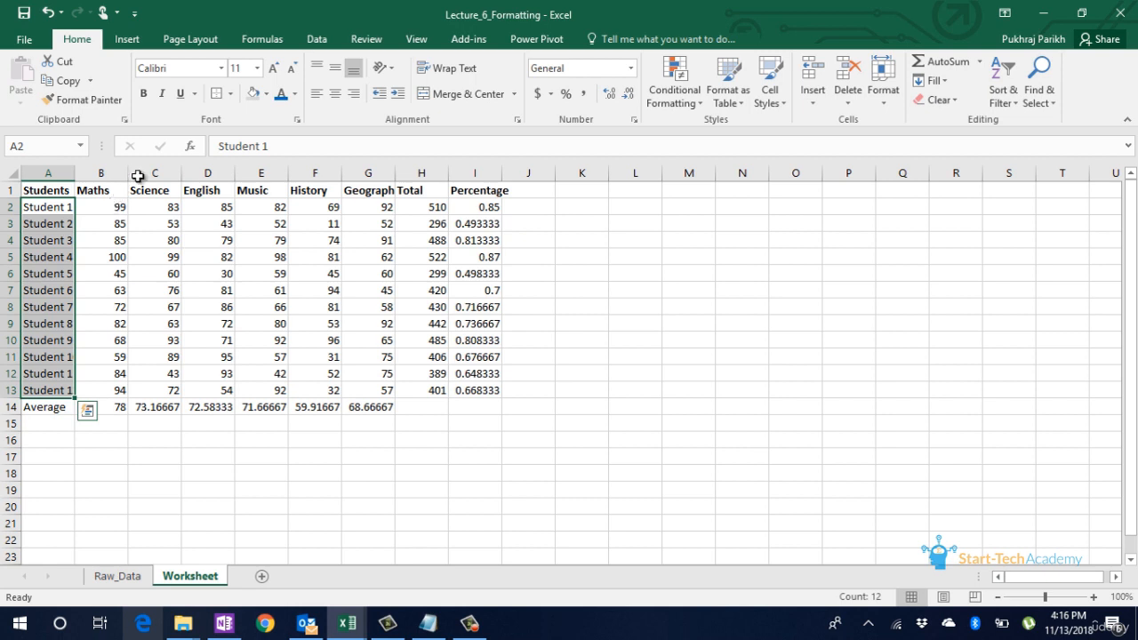
pyautogui.click(163, 98)
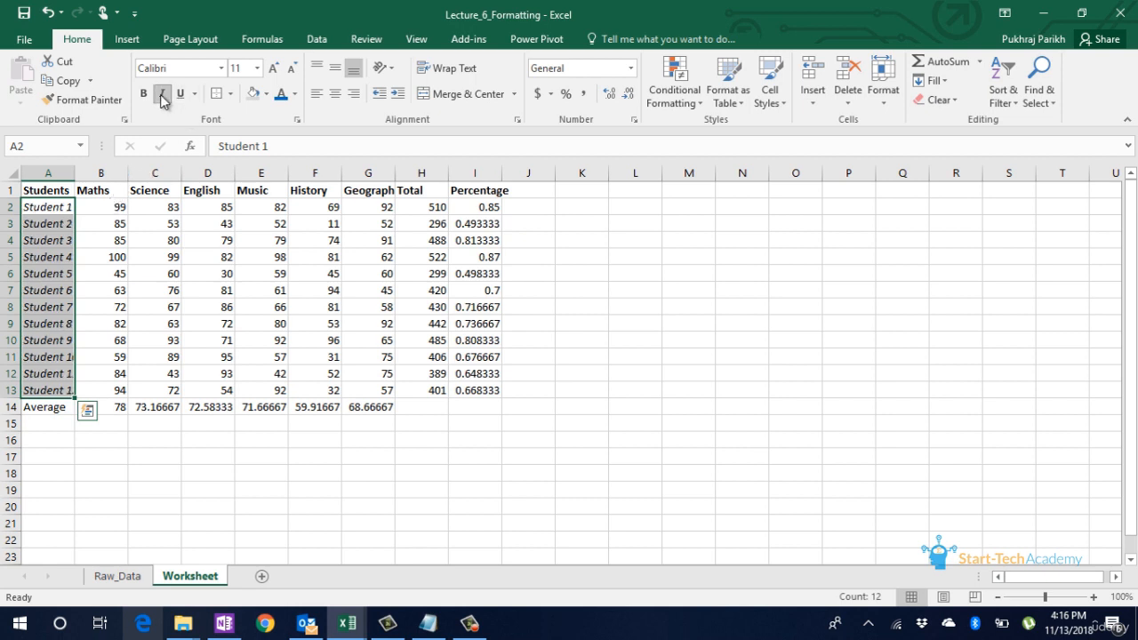
pyautogui.click(54, 209)
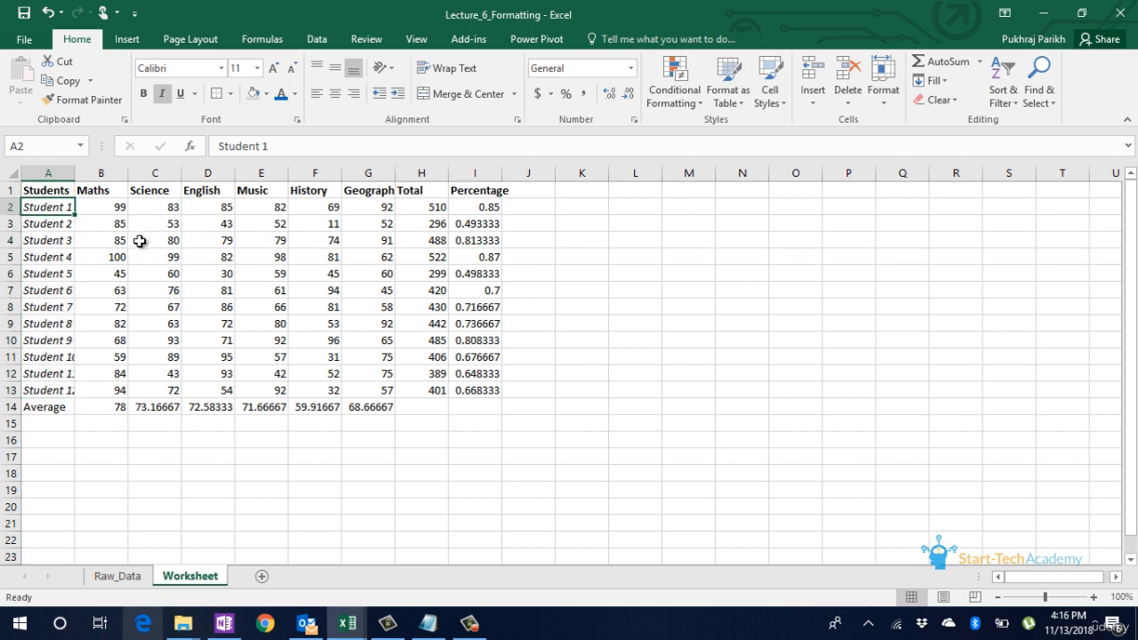
# Step: Copy the formatting of headers A1:G1 onto the Average row A14:G14 with Format Painter
pyautogui.click(44, 408)
pyautogui.moveTo(44, 408); pyautogui.dragTo(369, 409)
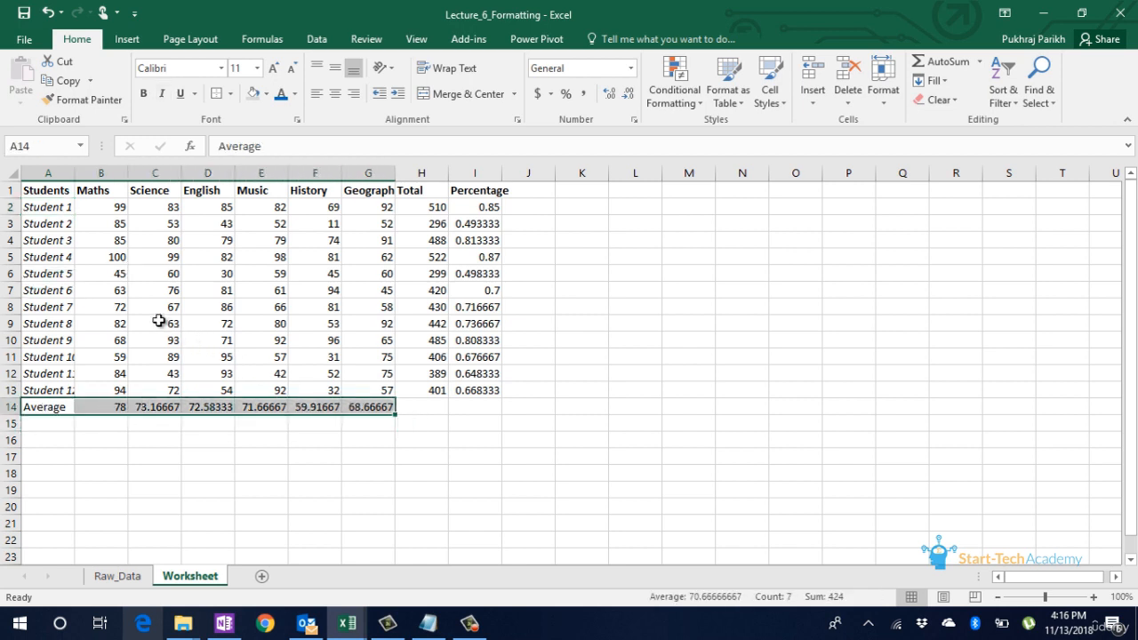
pyautogui.click(51, 408)
pyautogui.moveTo(50, 407); pyautogui.dragTo(366, 406)
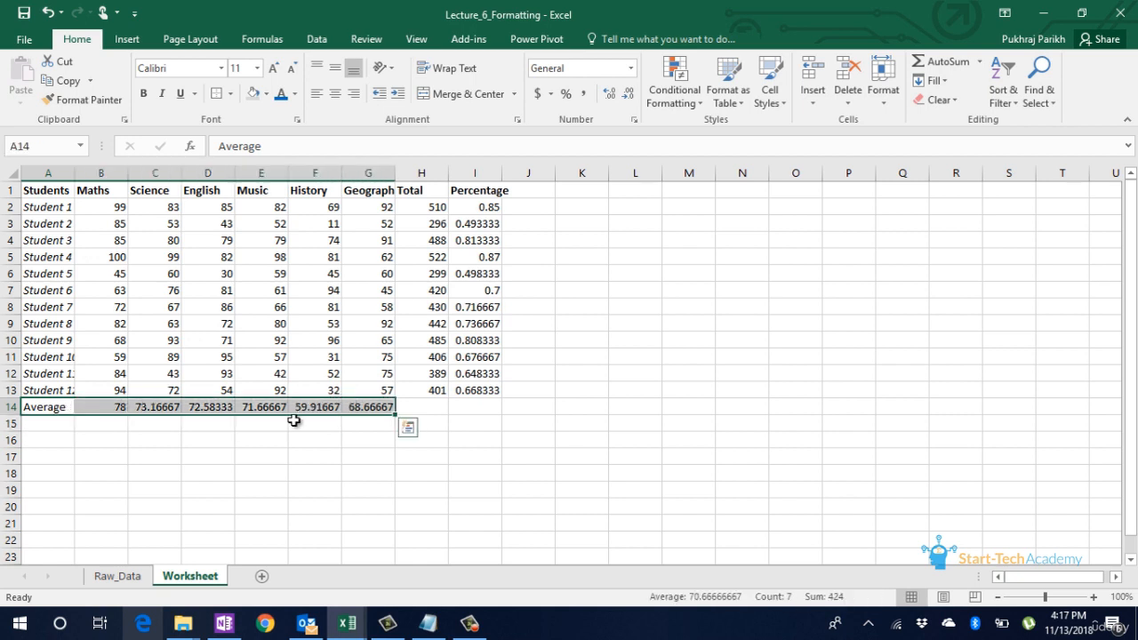
pyautogui.click(160, 372)
pyautogui.moveTo(36, 190); pyautogui.dragTo(394, 187)
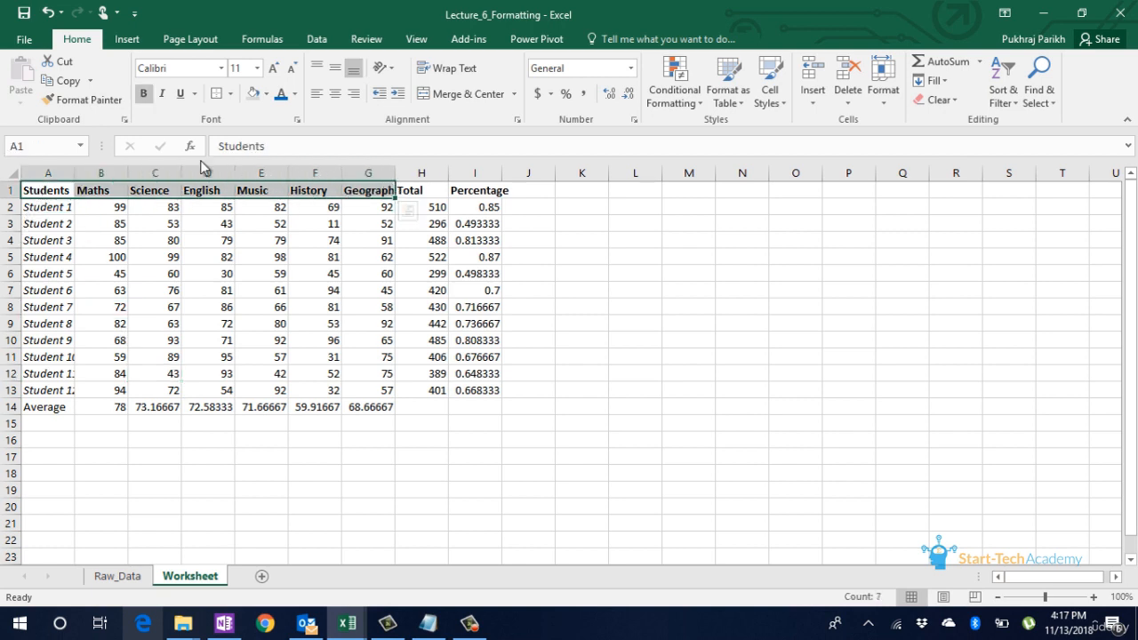
pyautogui.click(87, 101)
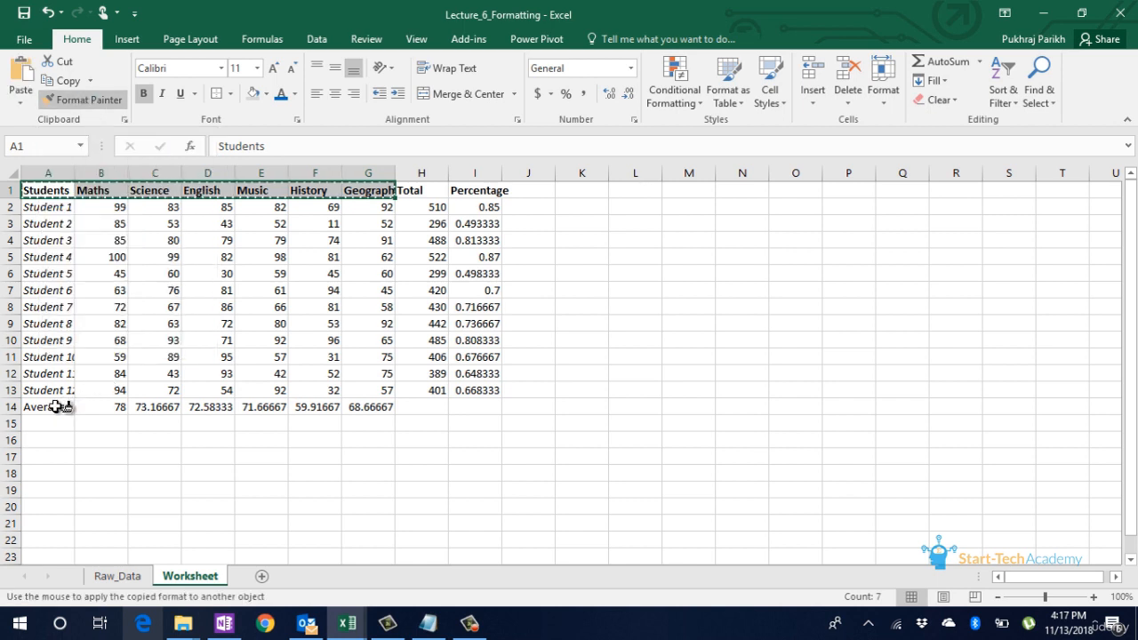
pyautogui.moveTo(55, 407); pyautogui.dragTo(371, 411)
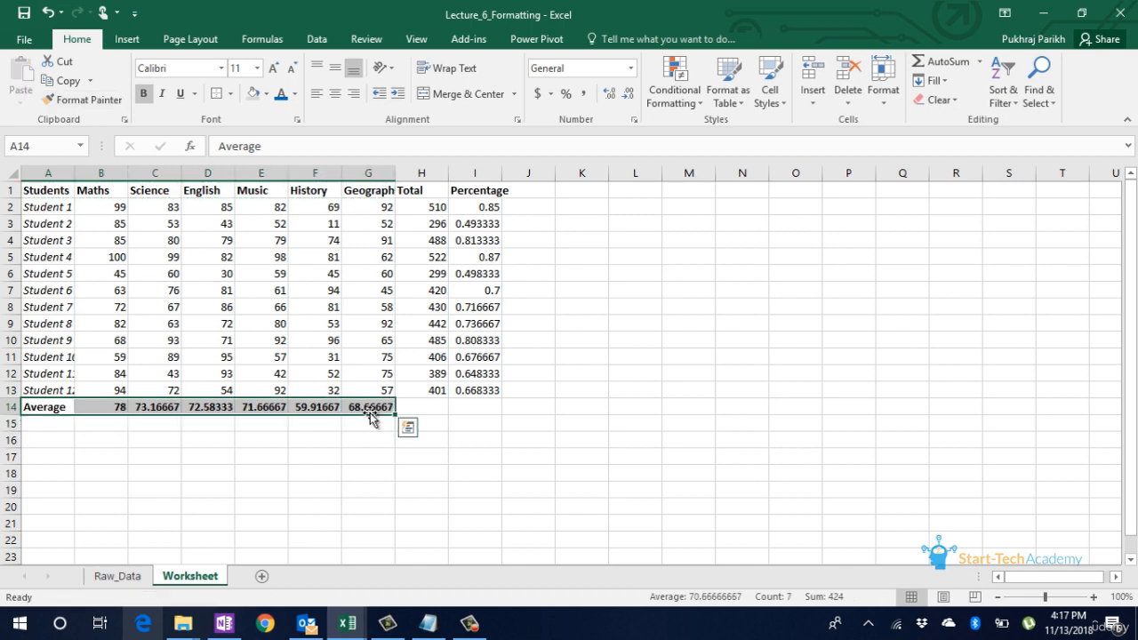
pyautogui.click(293, 386)
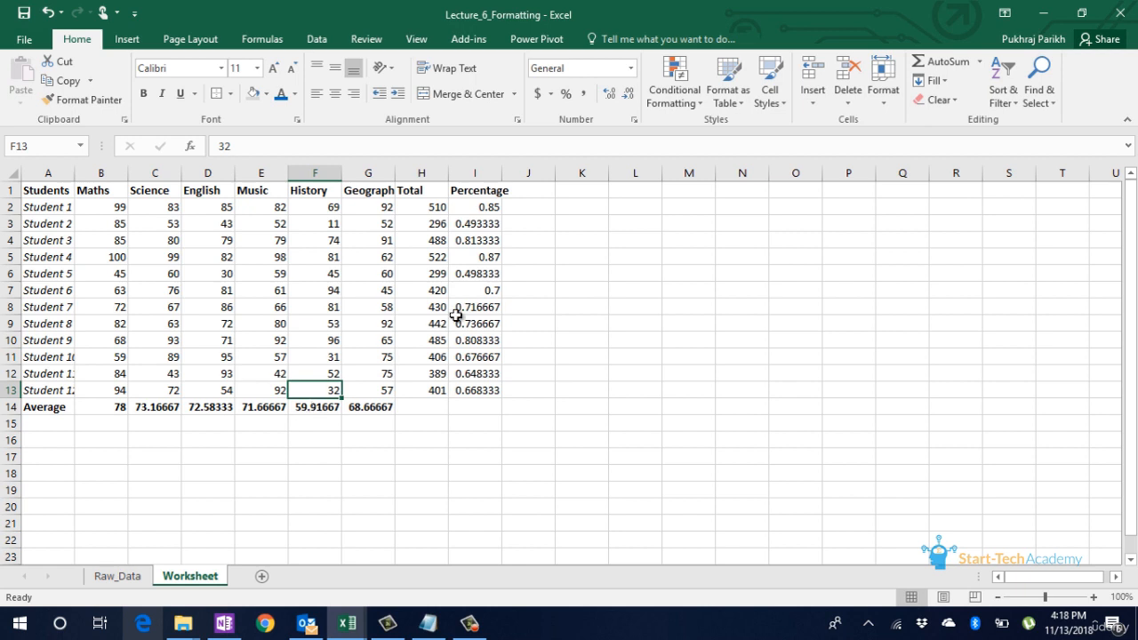
# Step: Underline the Total and Percentage headers in H1:I1
pyautogui.moveTo(427, 190); pyautogui.dragTo(485, 189)
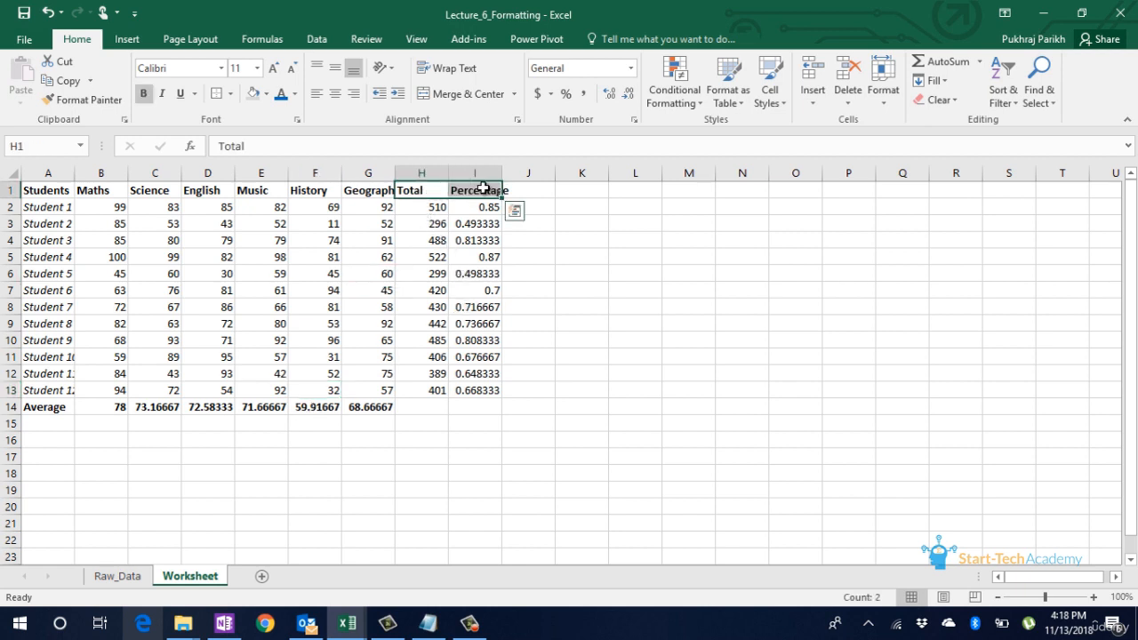
pyautogui.click(181, 94)
pyautogui.click(401, 275)
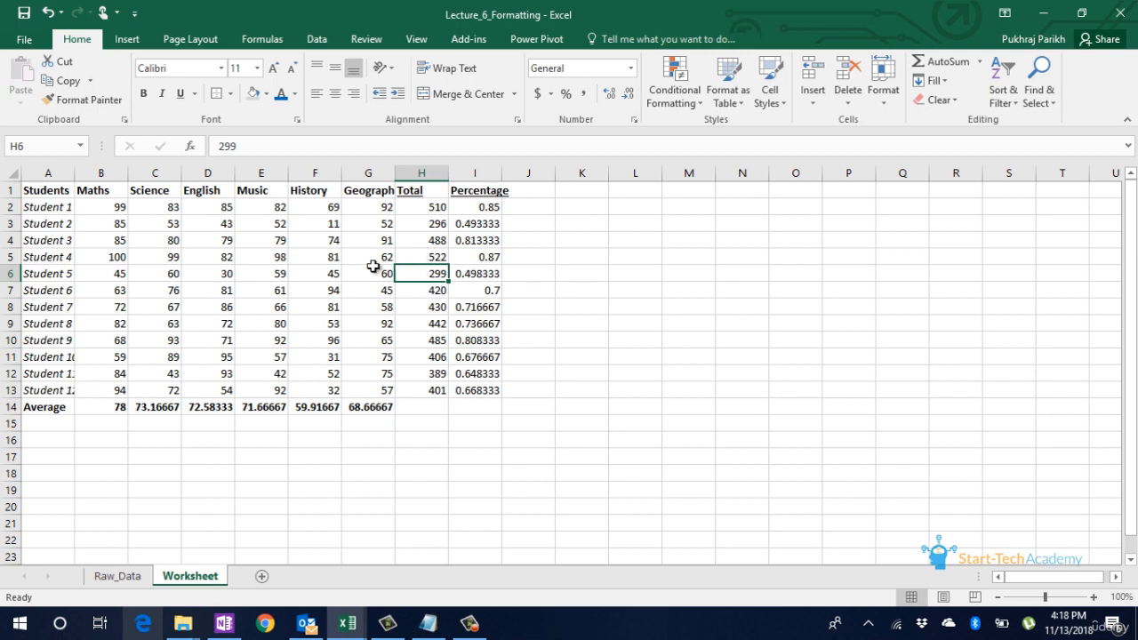
# Step: Change the font of the whole table A1:I14 to Century Gothic
pyautogui.click(60, 192)
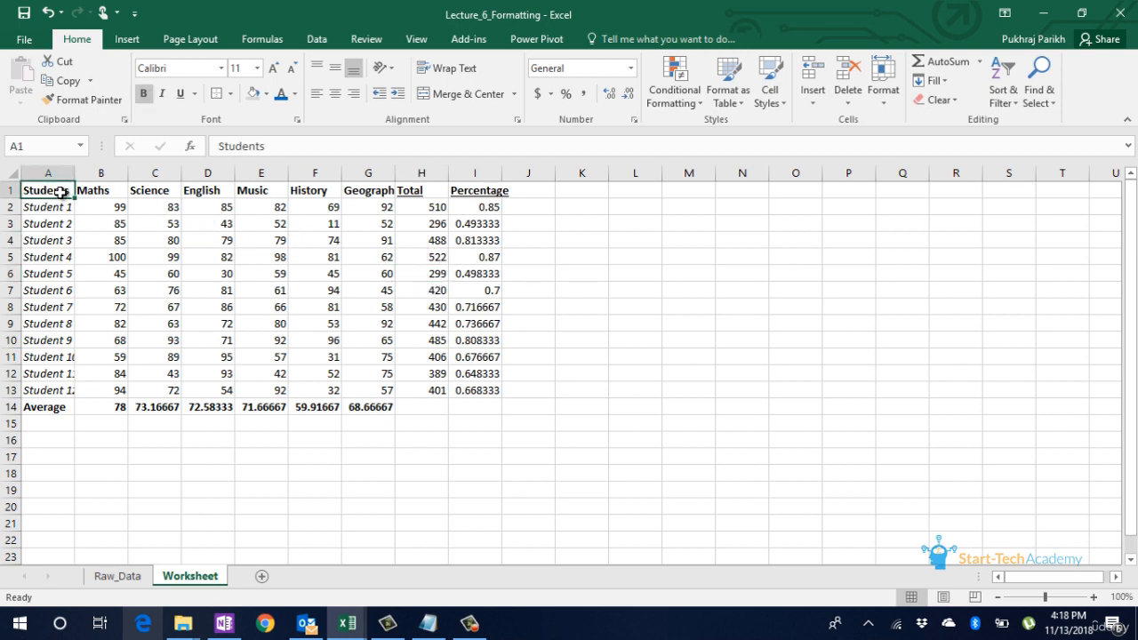
pyautogui.hotkey('ctrl', 'shift', 'Right')
pyautogui.hotkey('ctrl', 'shift', 'Down')
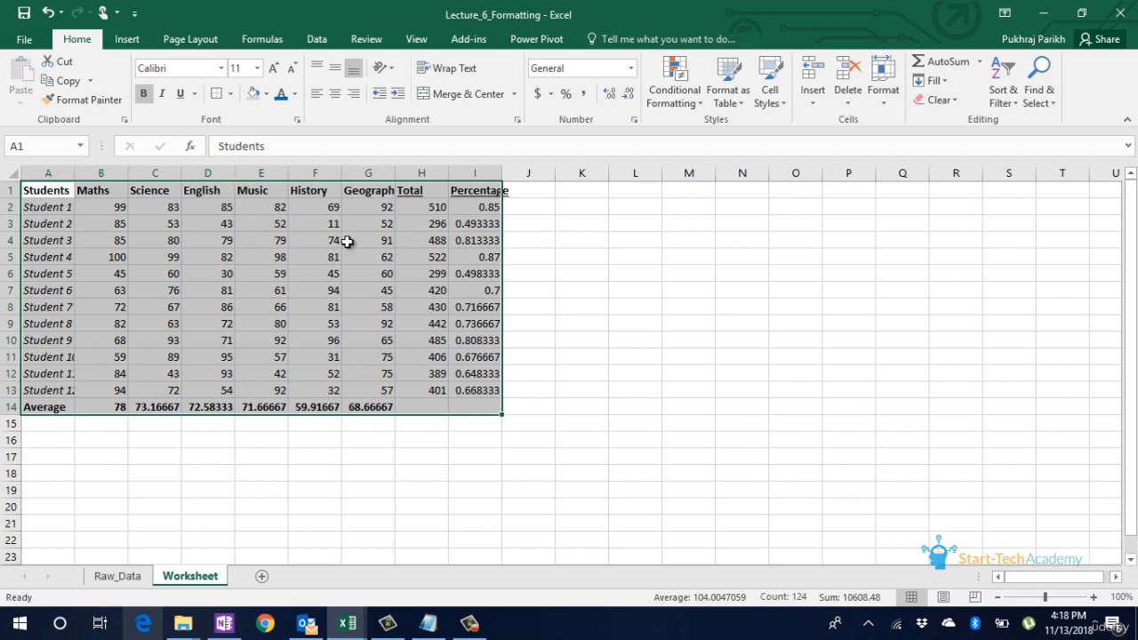
pyautogui.click(222, 67)
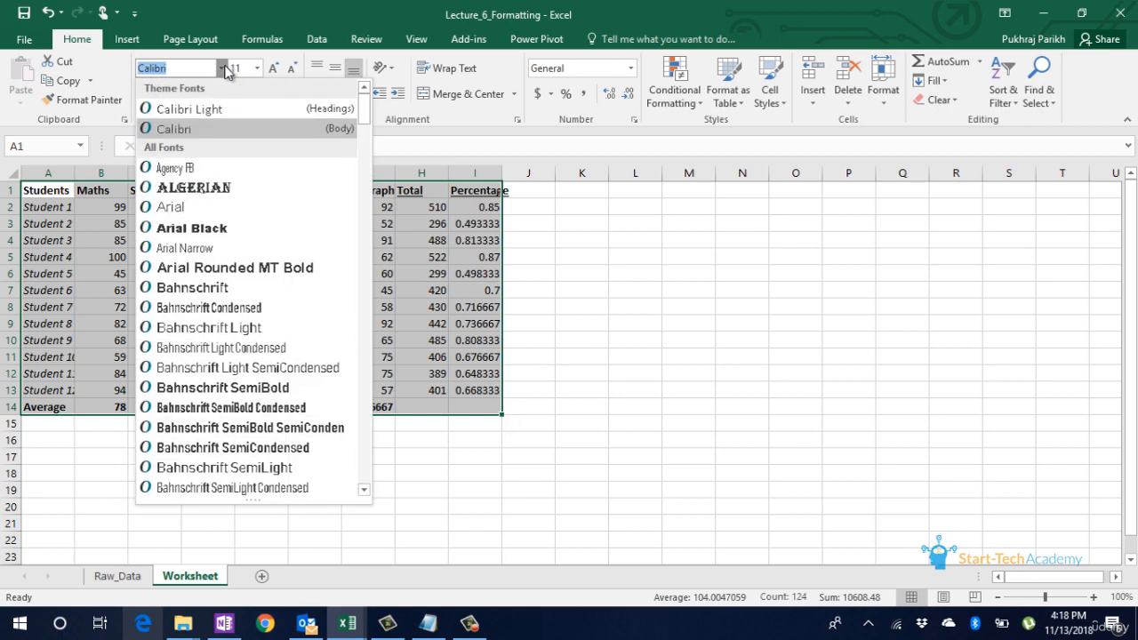
pyautogui.scroll(-6, 236, 125)
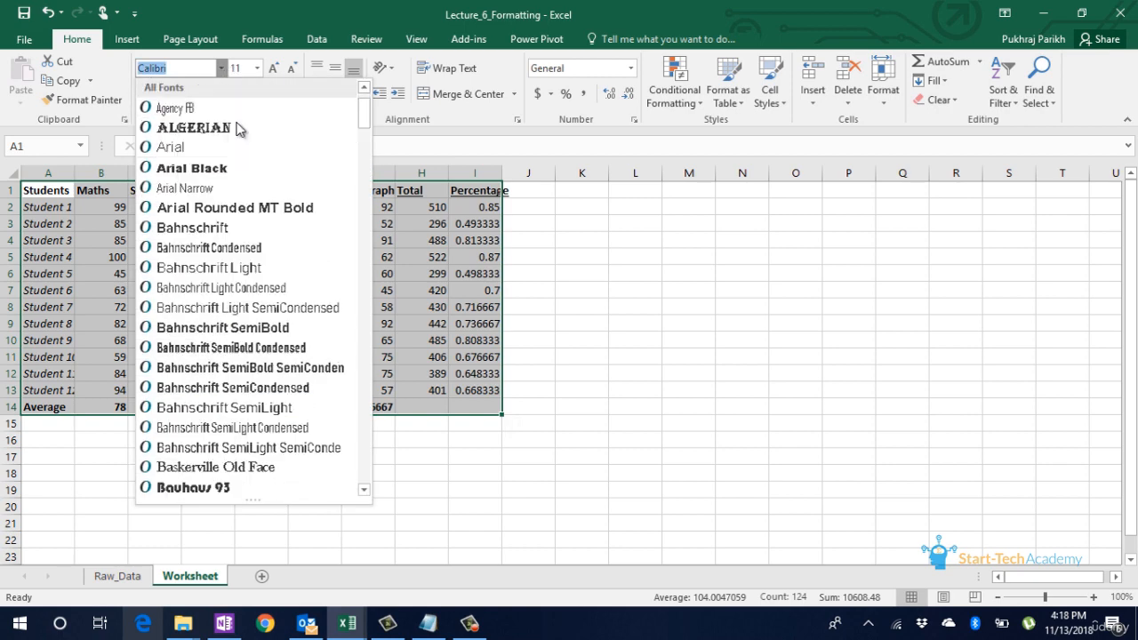
pyautogui.scroll(-2, 238, 130)
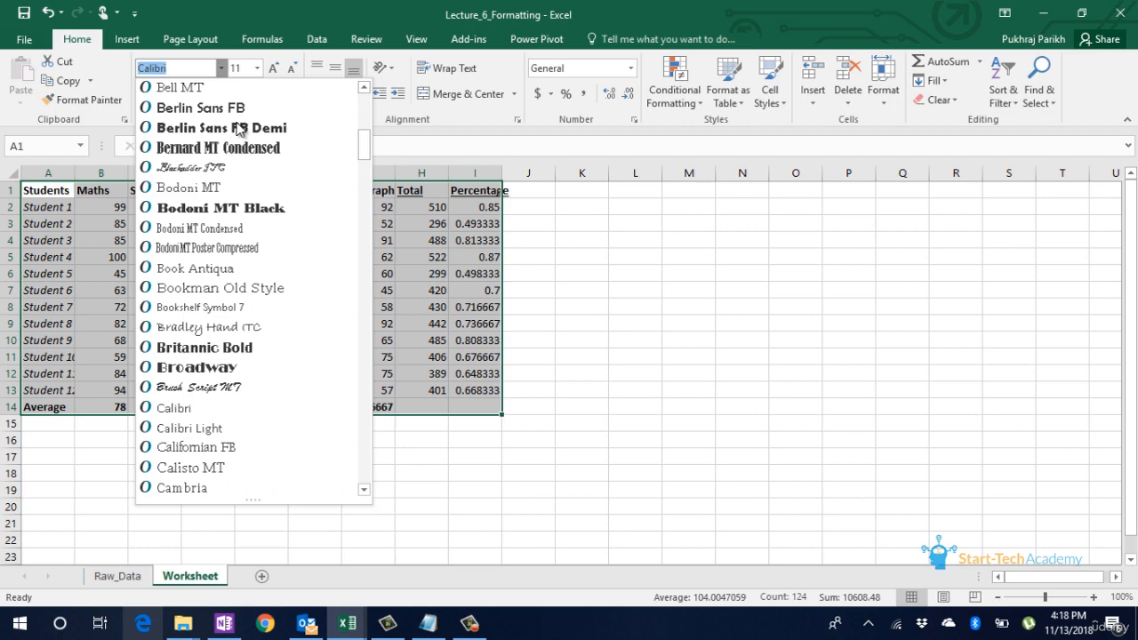
pyautogui.scroll(-2, 238, 130)
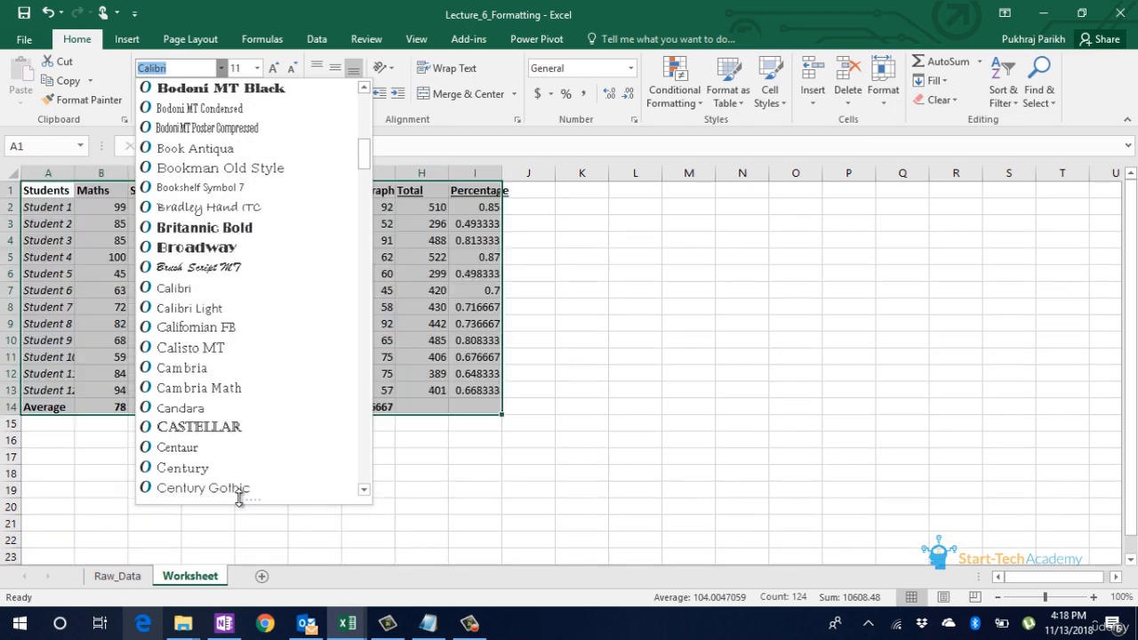
pyautogui.click(234, 496)
pyautogui.click(280, 427)
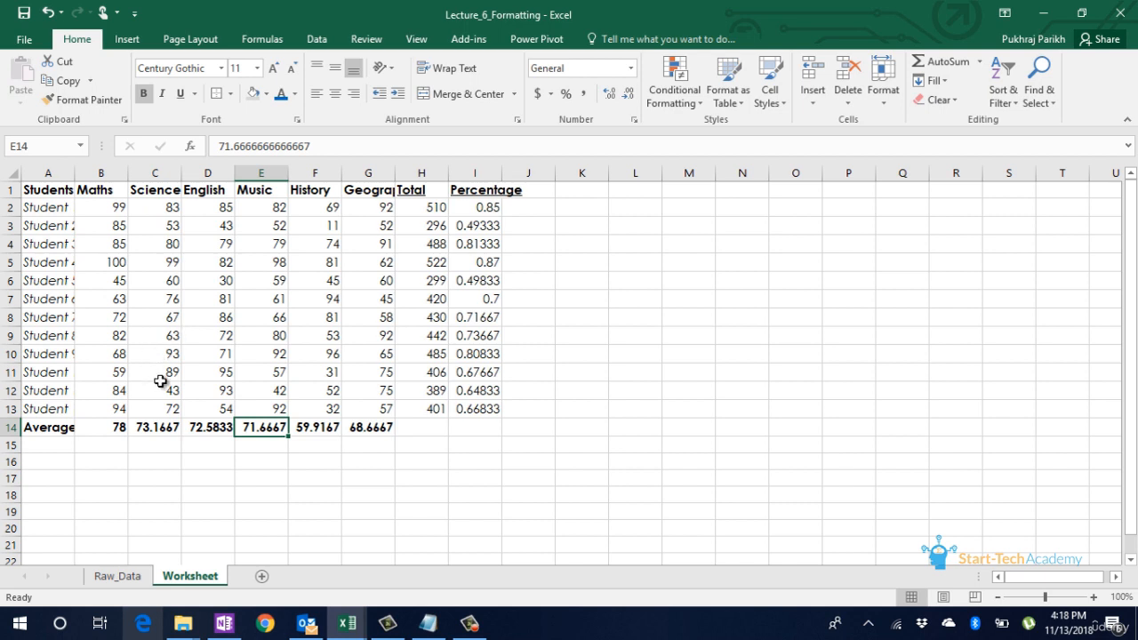
# Step: Set the font size of the header row A1:I1 to 13
pyautogui.click(44, 190)
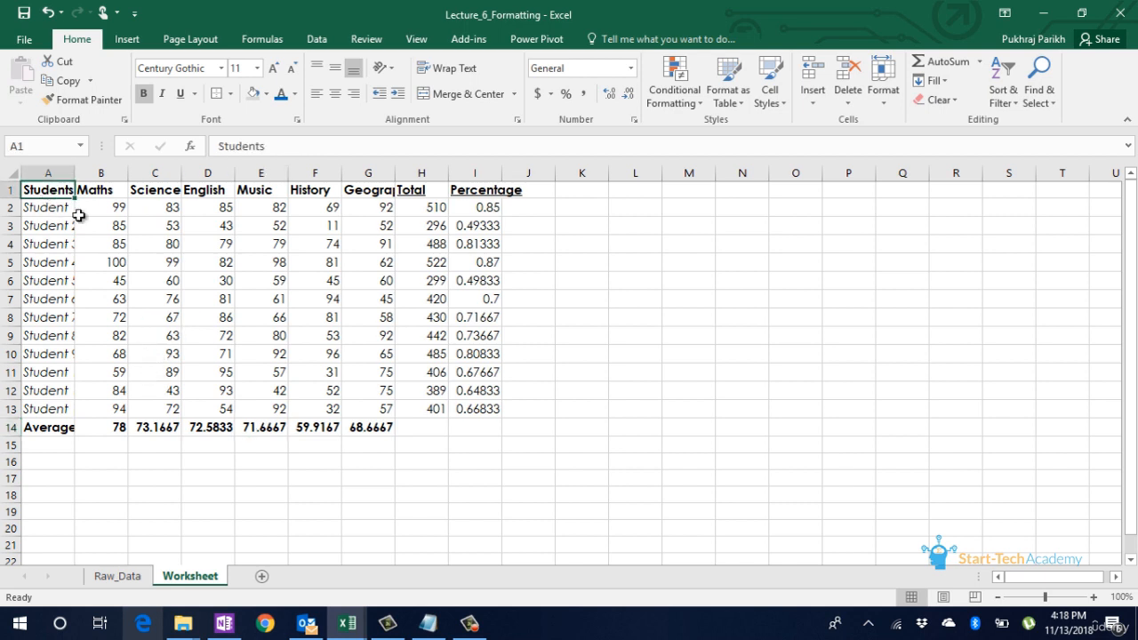
pyautogui.hotkey('ctrl', 'shift', 'Right')
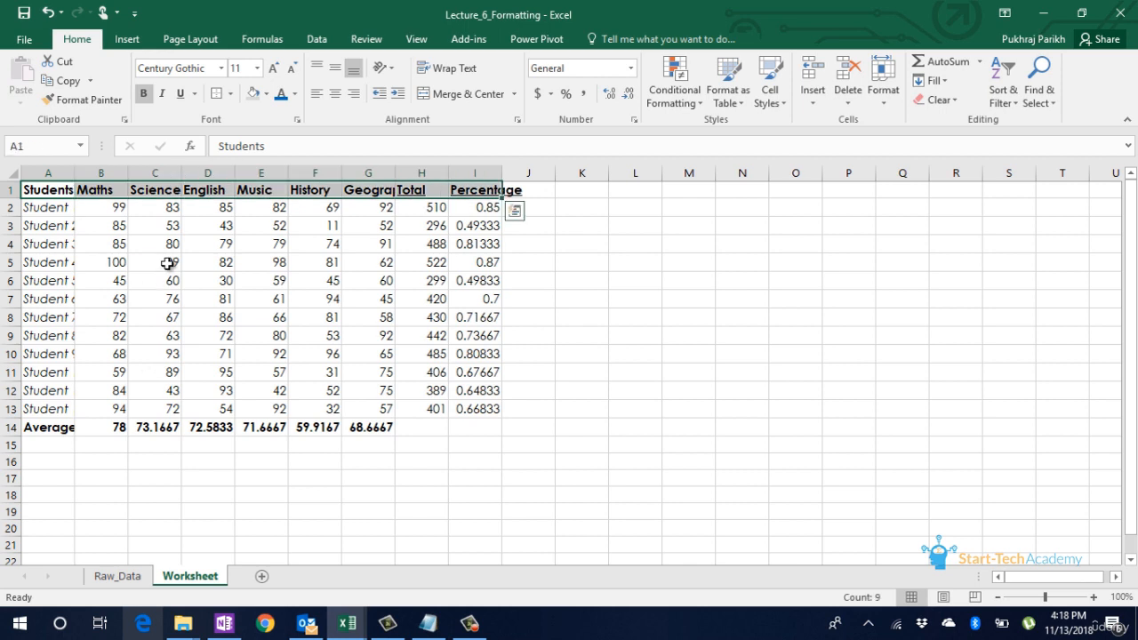
pyautogui.click(278, 70)
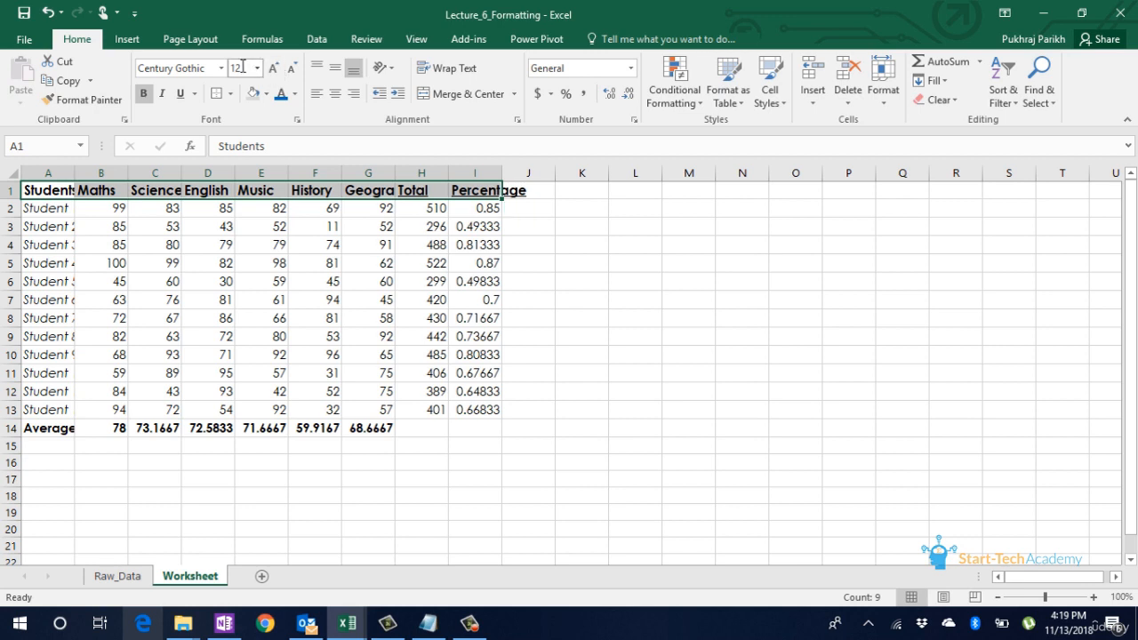
pyautogui.click(243, 68)
pyautogui.write('12')
pyautogui.click(245, 70)
pyautogui.press('Return')
pyautogui.click(168, 296)
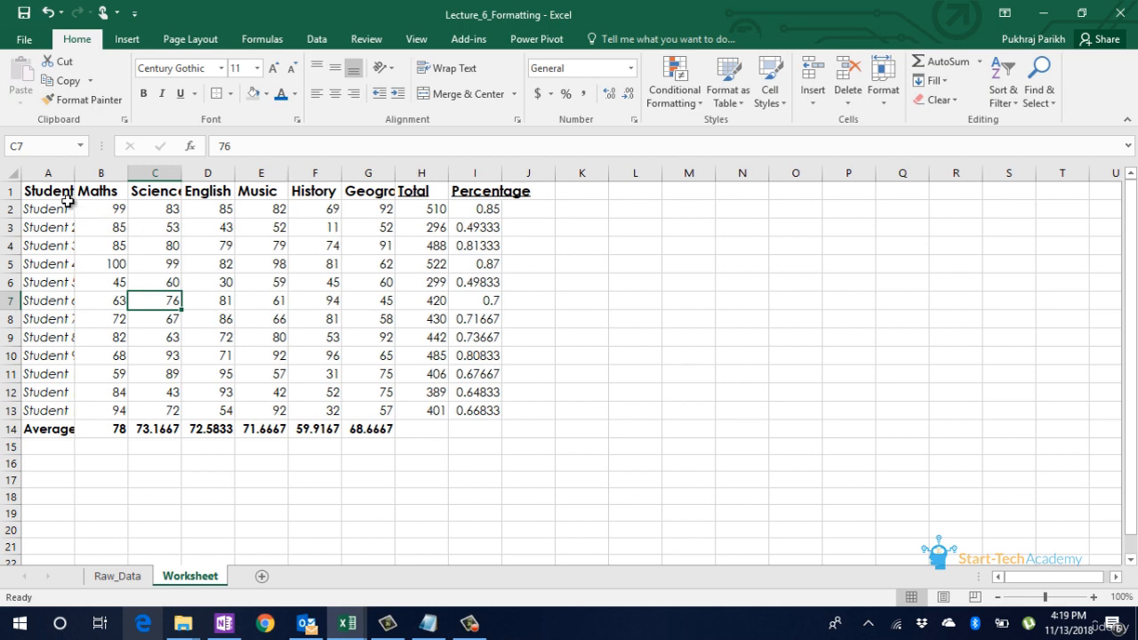
# Step: Set the font size of the subject marks in B2:G13 to 10
pyautogui.moveTo(61, 191); pyautogui.dragTo(370, 185)
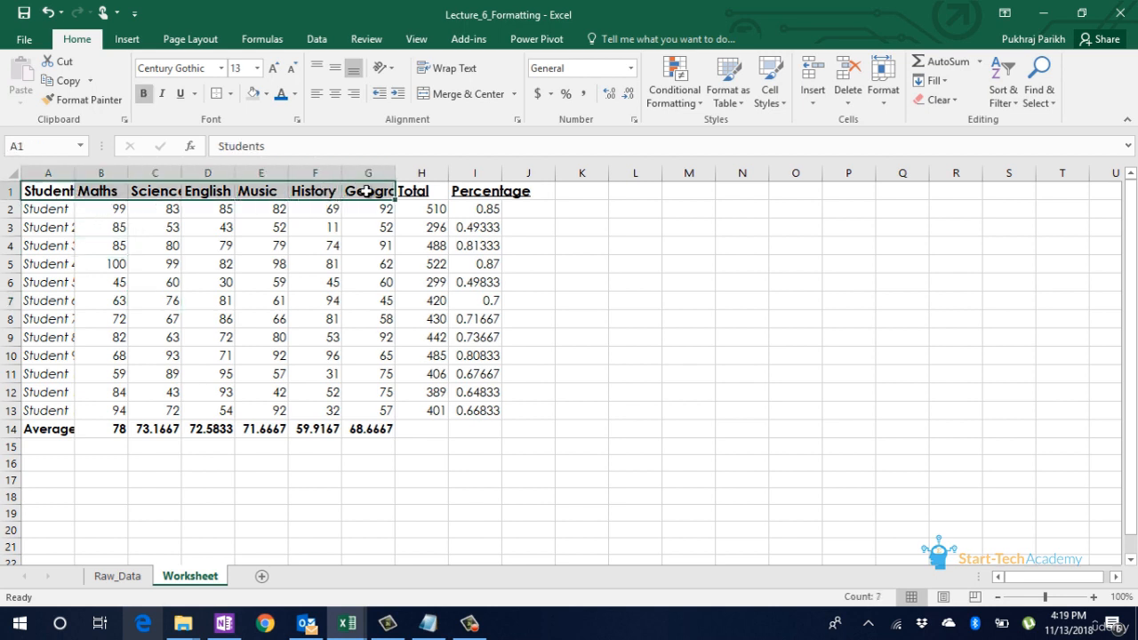
pyautogui.moveTo(102, 213); pyautogui.dragTo(369, 410)
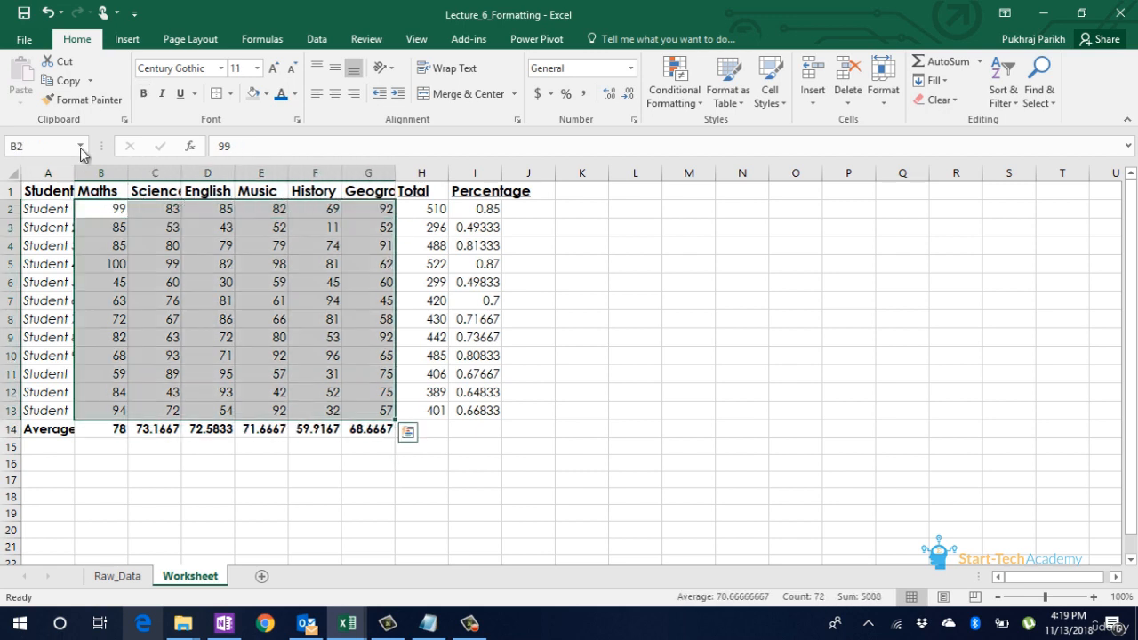
pyautogui.write('10')
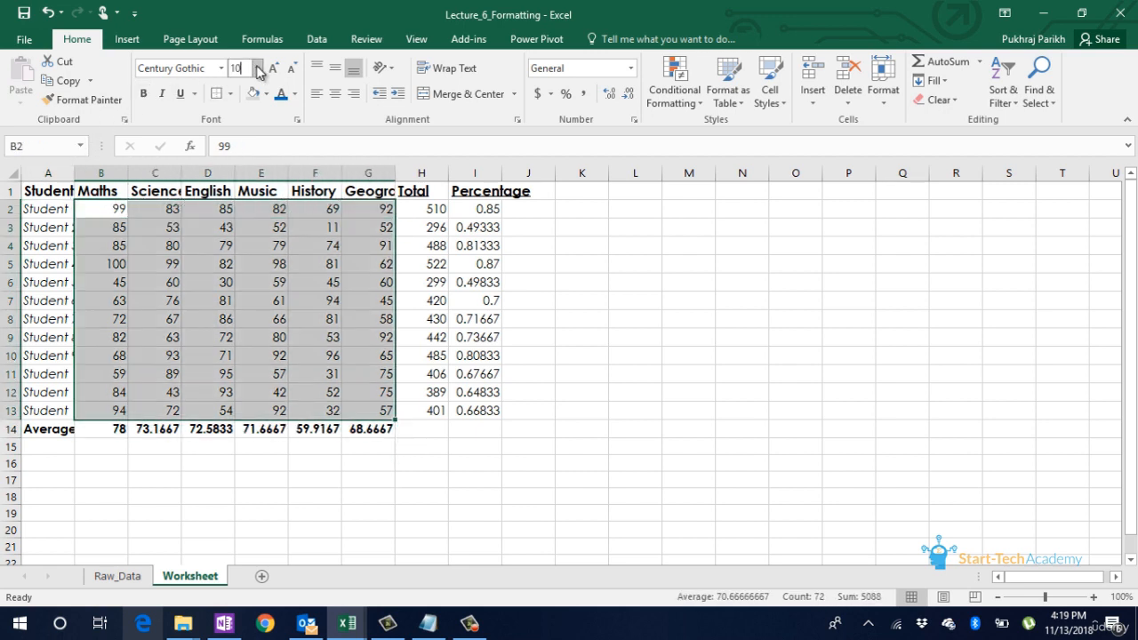
pyautogui.press('Return')
pyautogui.click(274, 234)
# Step: Copy the formatting of the Geography marks G2:G13 onto the Total and Percentage values in H2:I13 with Format Painter
pyautogui.moveTo(384, 210); pyautogui.dragTo(382, 413)
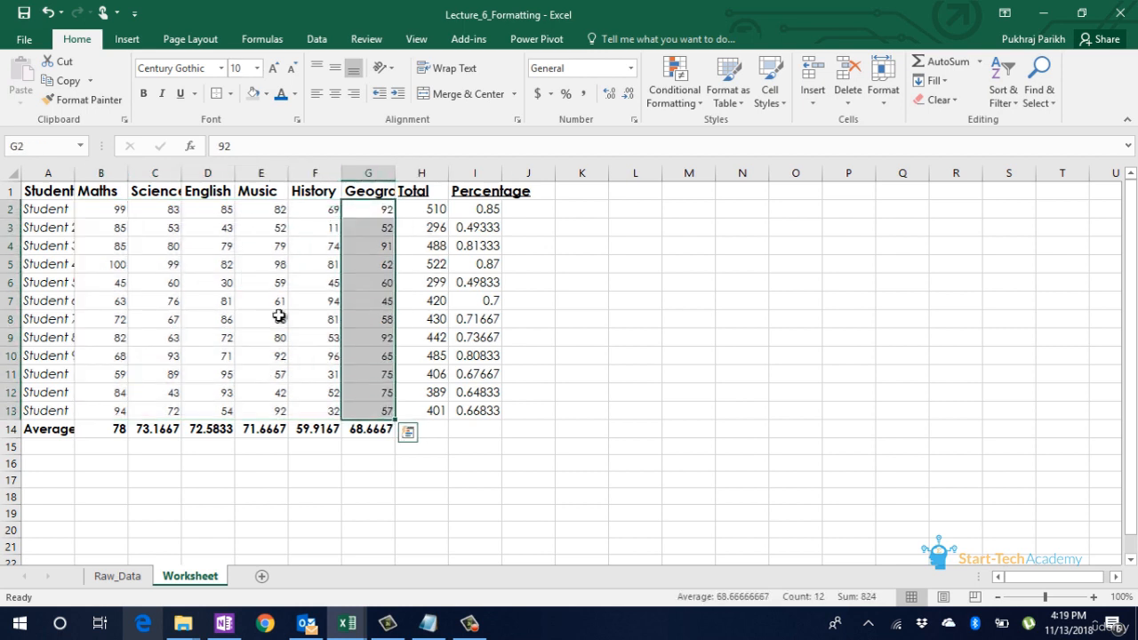
pyautogui.click(83, 99)
pyautogui.moveTo(435, 208); pyautogui.dragTo(494, 409)
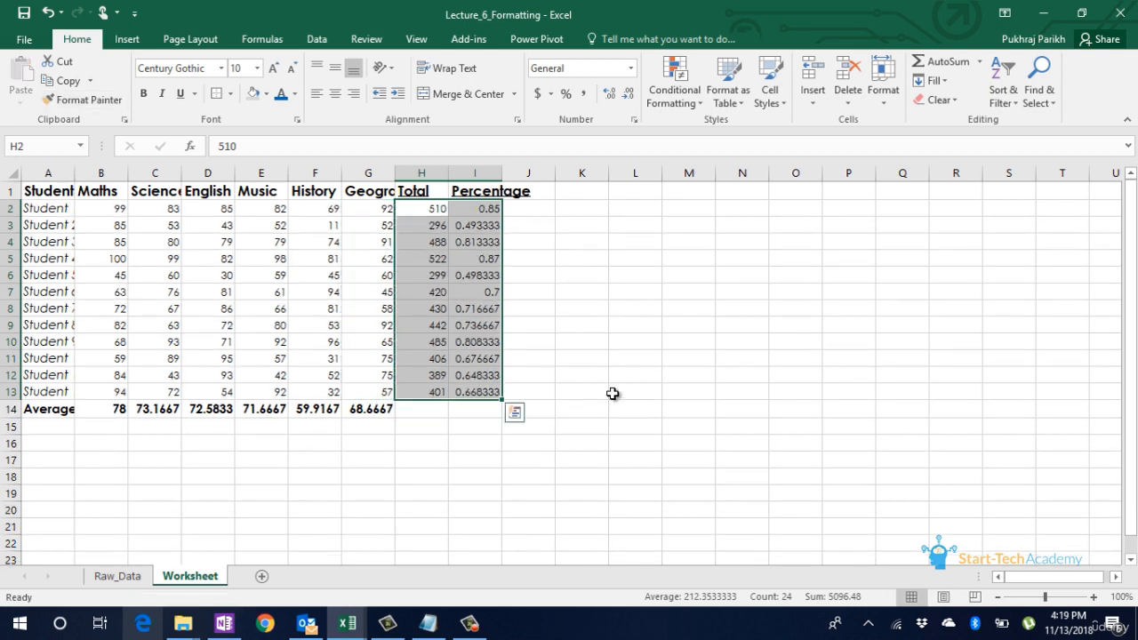
pyautogui.click(318, 388)
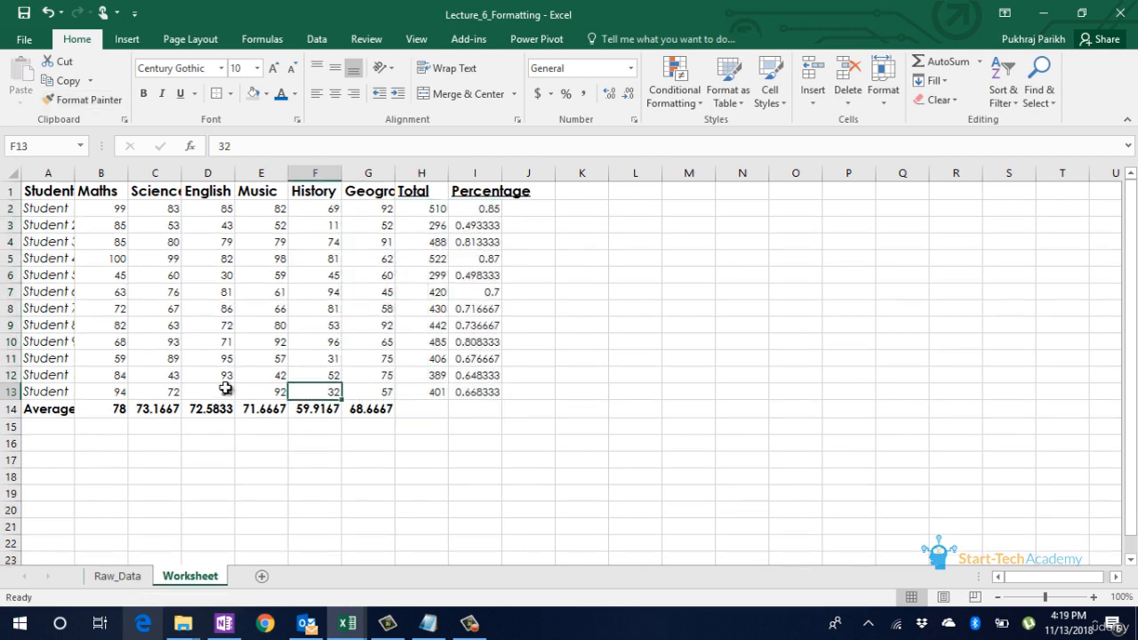
# Step: Apply outside borders around the whole marks table A1:I14
pyautogui.click(44, 192)
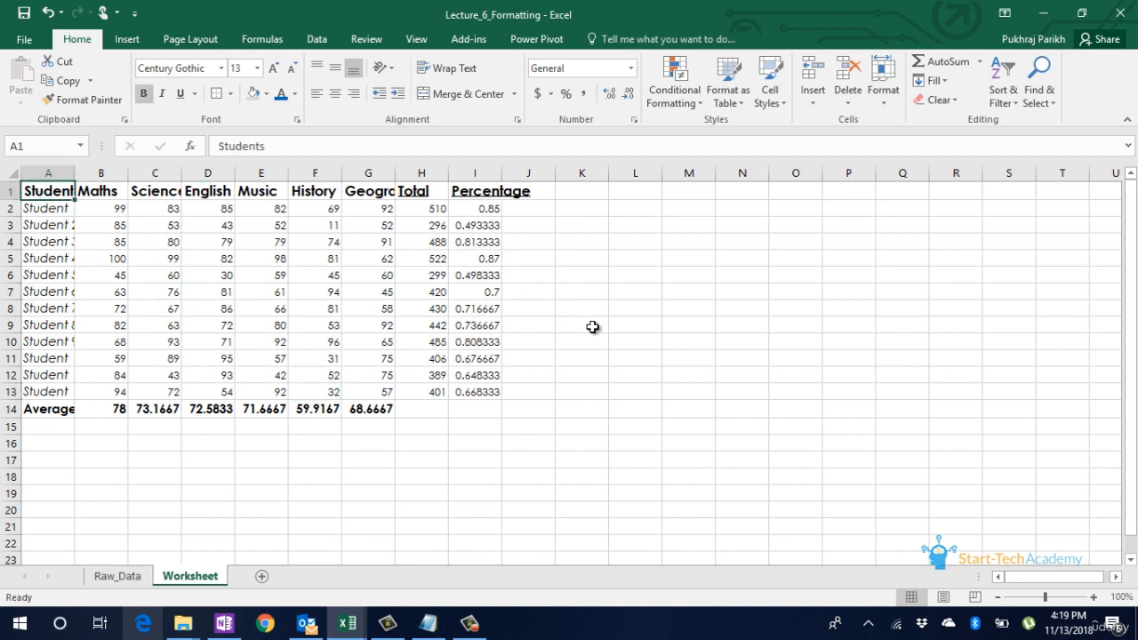
pyautogui.hotkey('ctrl', 'shift', 'Right')
pyautogui.hotkey('ctrl', 'shift', 'Down')
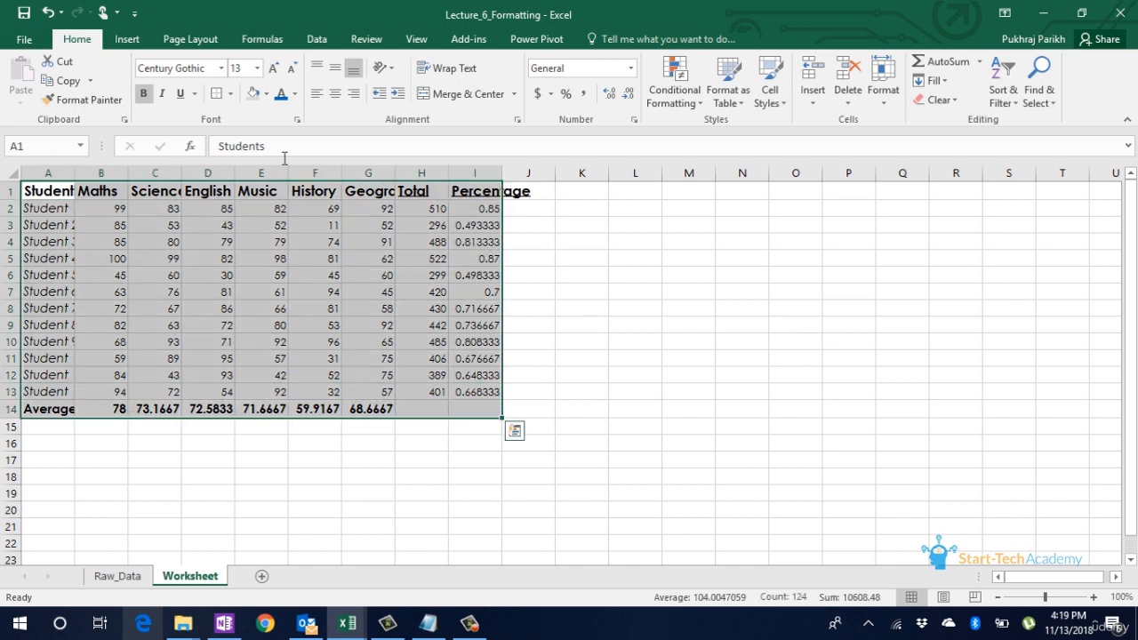
pyautogui.click(231, 94)
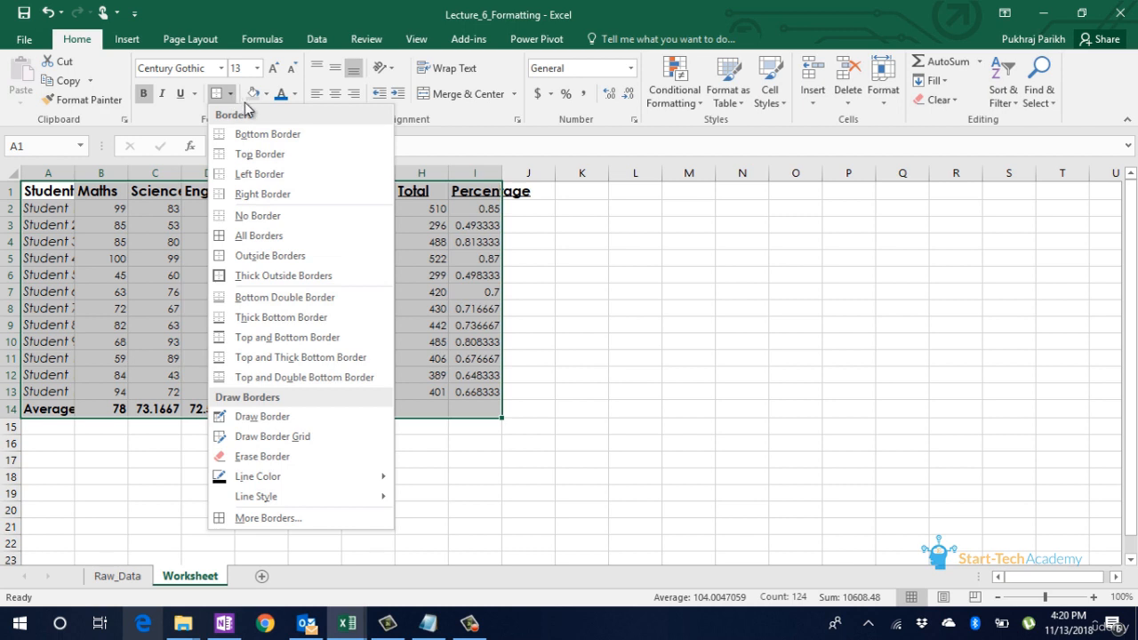
pyautogui.click(267, 255)
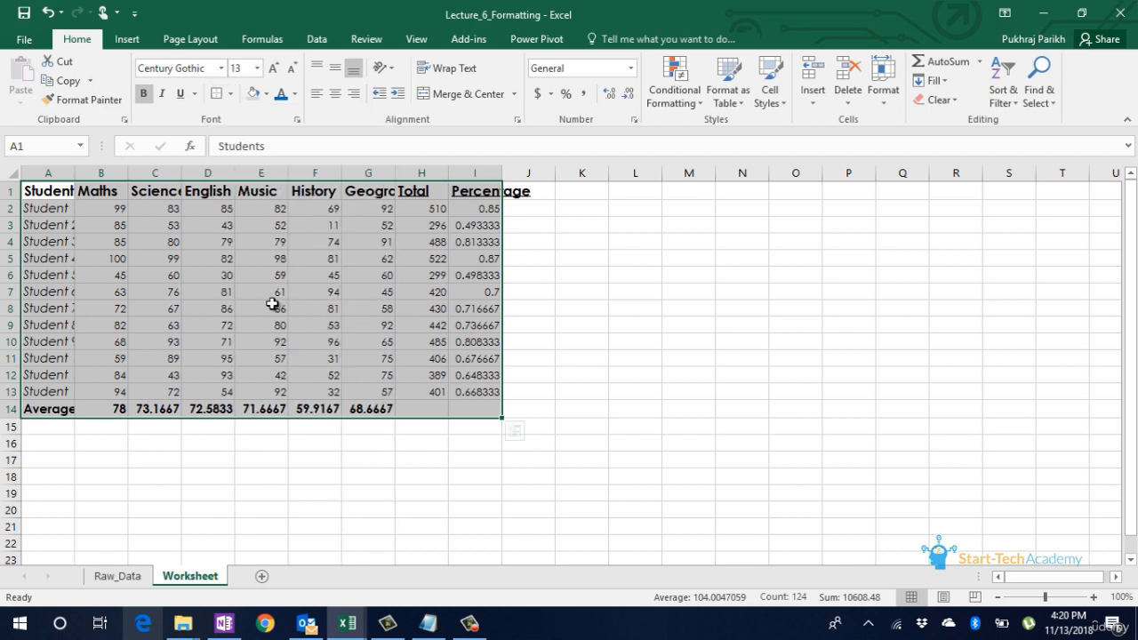
pyautogui.click(272, 304)
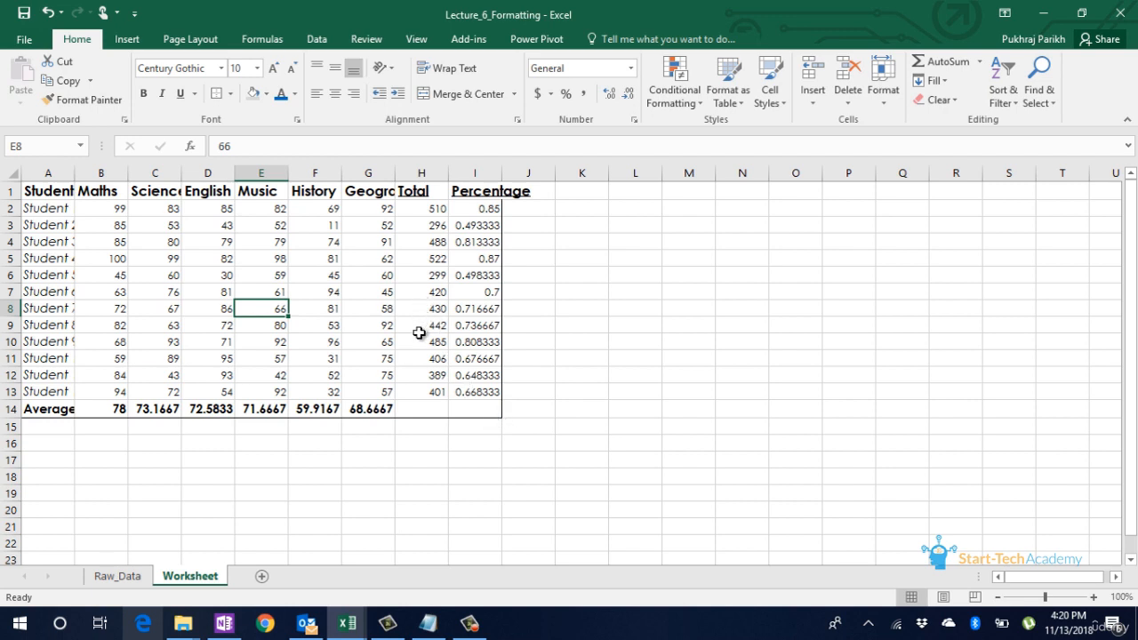
# Step: Add vertical and horizontal inside borders in the fine dotted line style to the table A1:I14
pyautogui.click(53, 193)
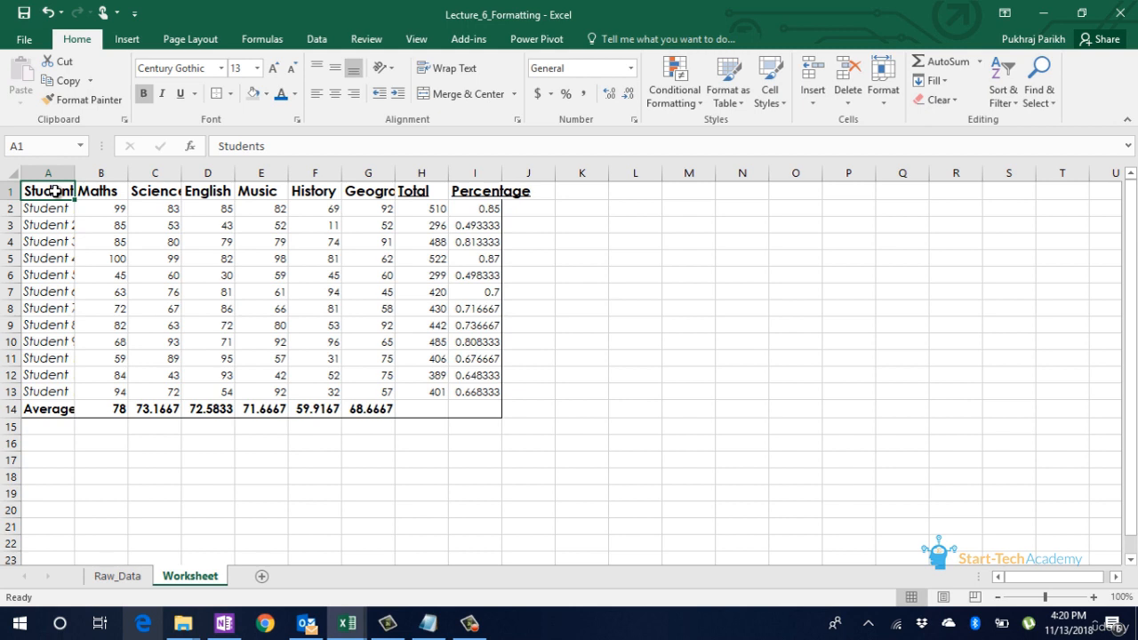
pyautogui.moveTo(54, 191); pyautogui.dragTo(475, 409)
pyautogui.click(231, 94)
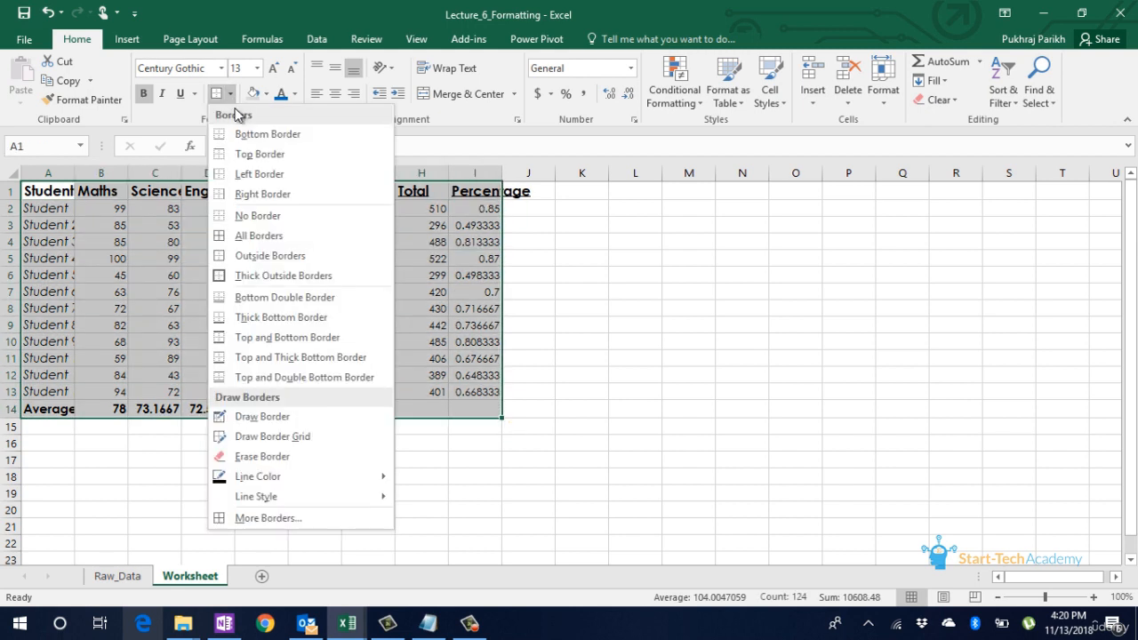
pyautogui.click(296, 524)
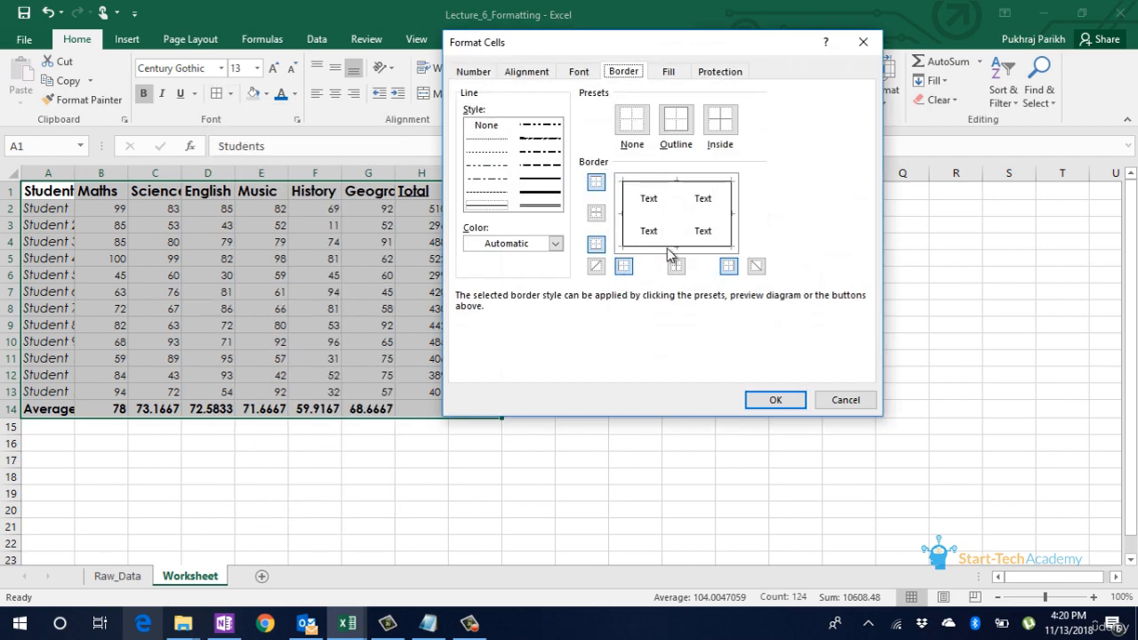
pyautogui.click(500, 139)
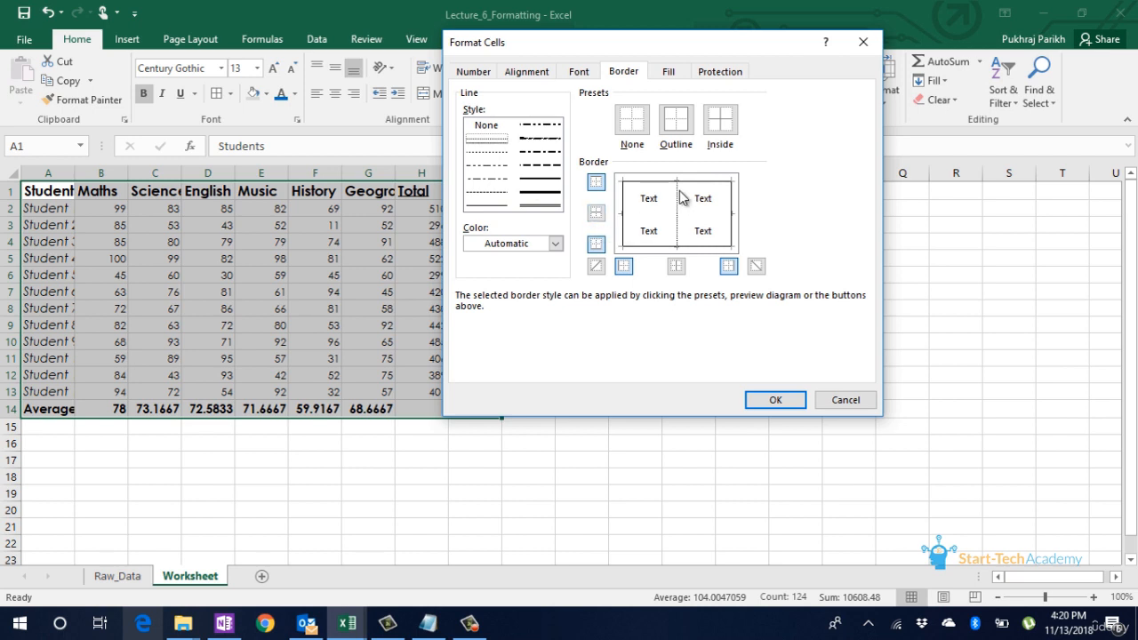
pyautogui.click(679, 194)
pyautogui.click(639, 216)
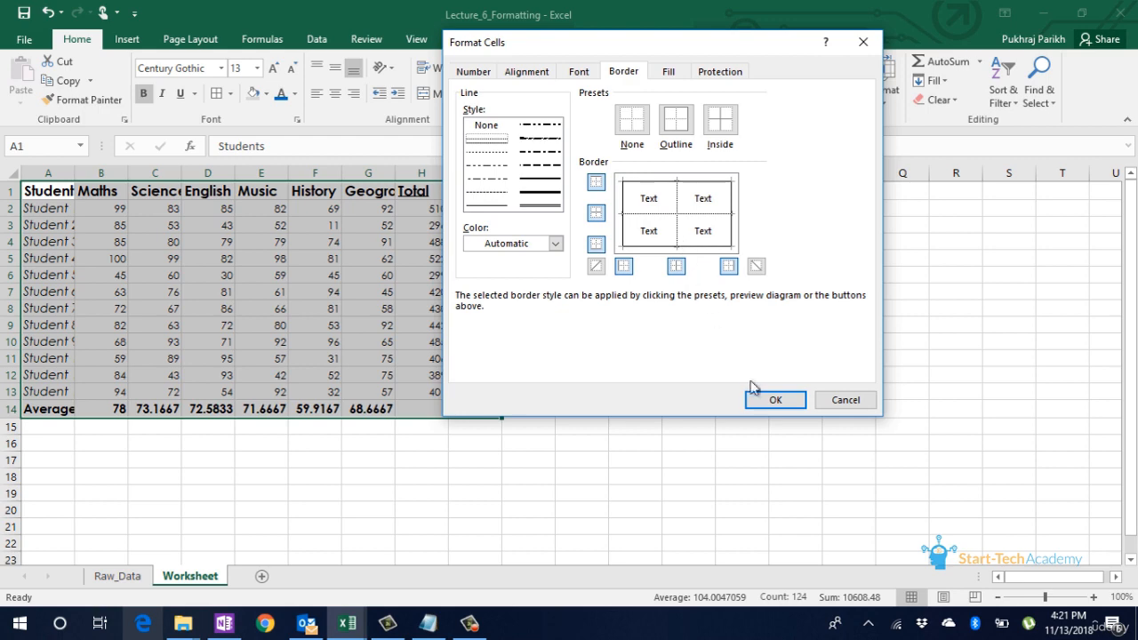
pyautogui.click(775, 401)
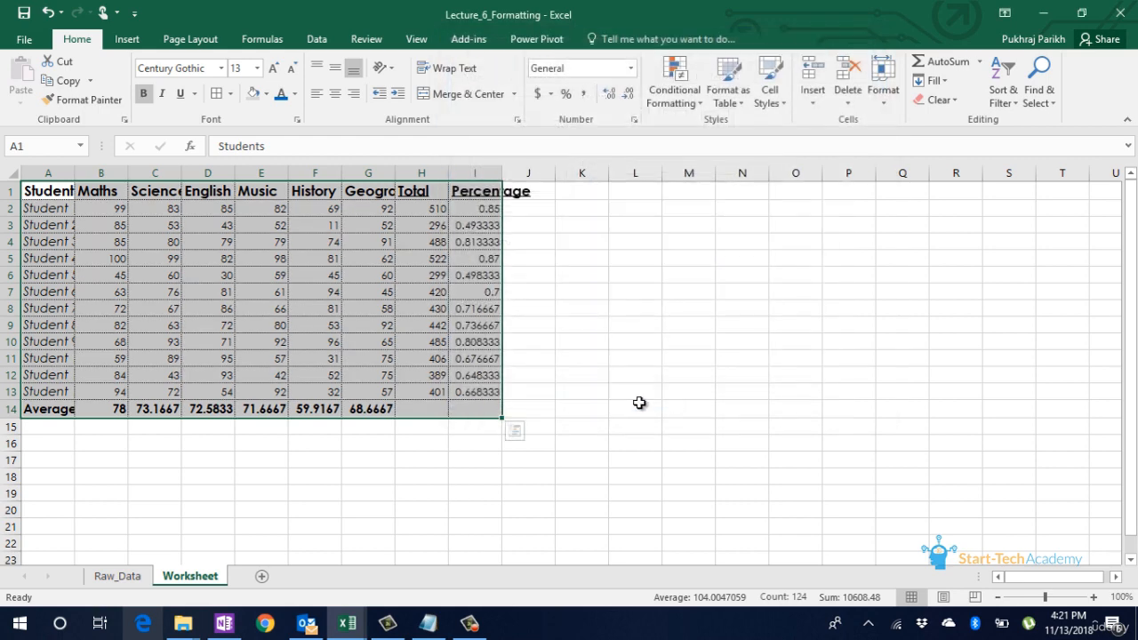
pyautogui.click(427, 373)
pyautogui.click(398, 440)
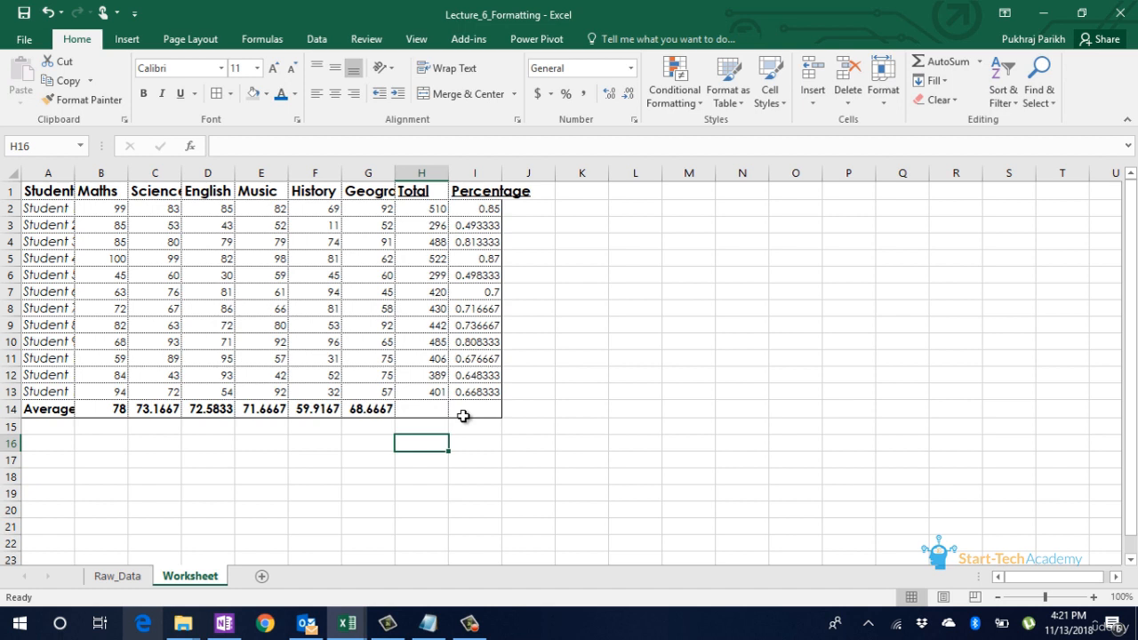
# Step: Reduce the header row A1:I1 to font size 12 and fill it with White, Background 1, Darker 15%
pyautogui.click(48, 194)
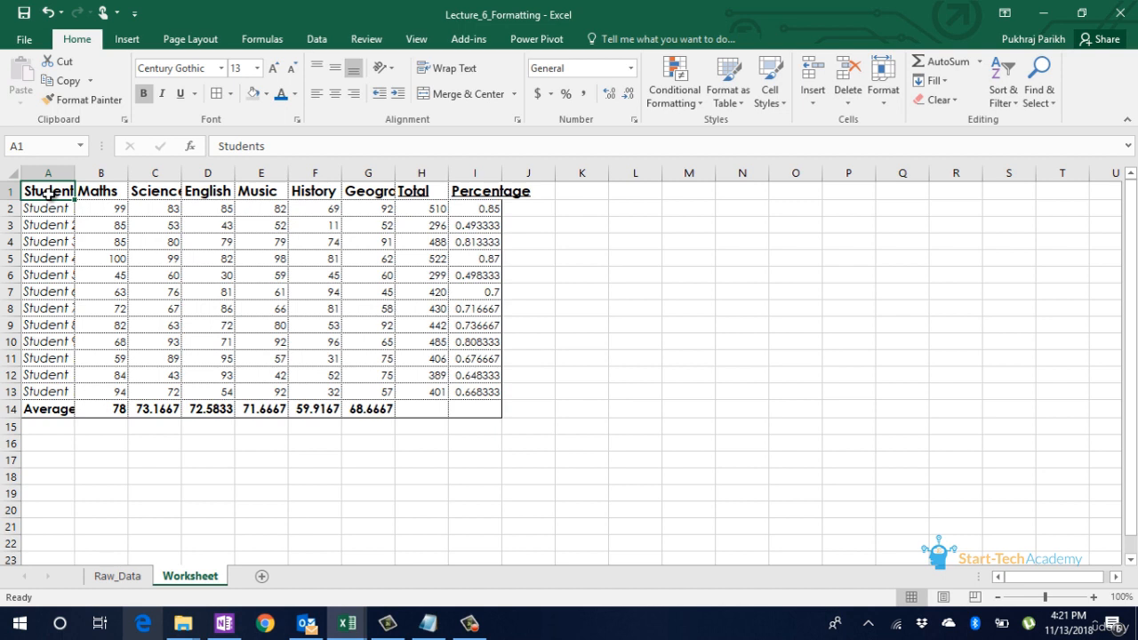
pyautogui.hotkey('ctrl', 'shift', 'Right')
pyautogui.click(293, 69)
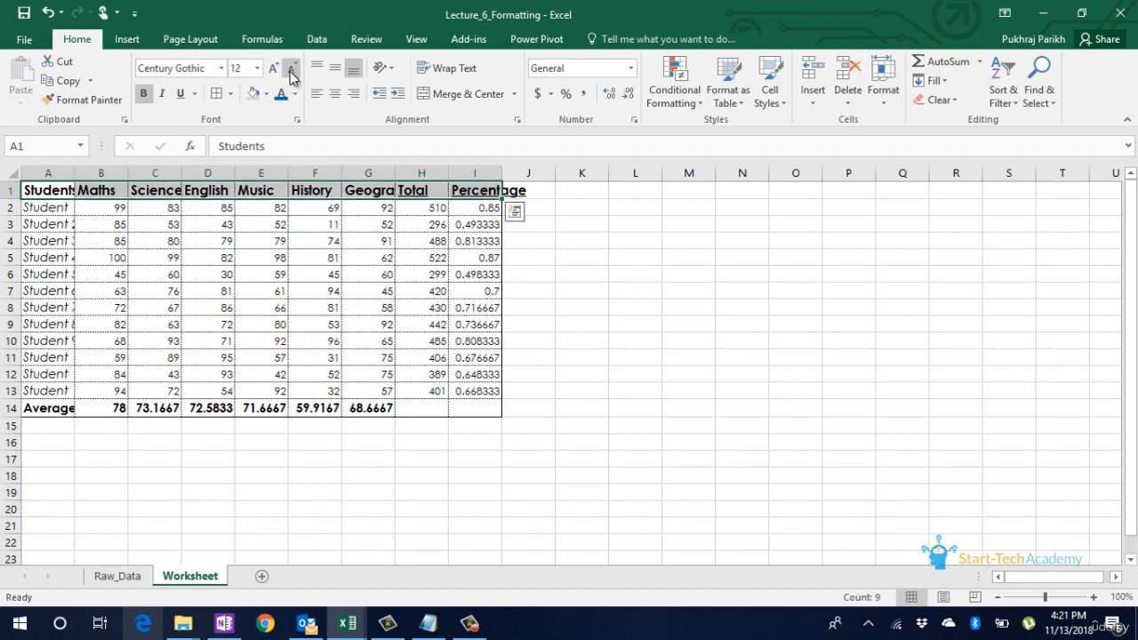
pyautogui.click(266, 93)
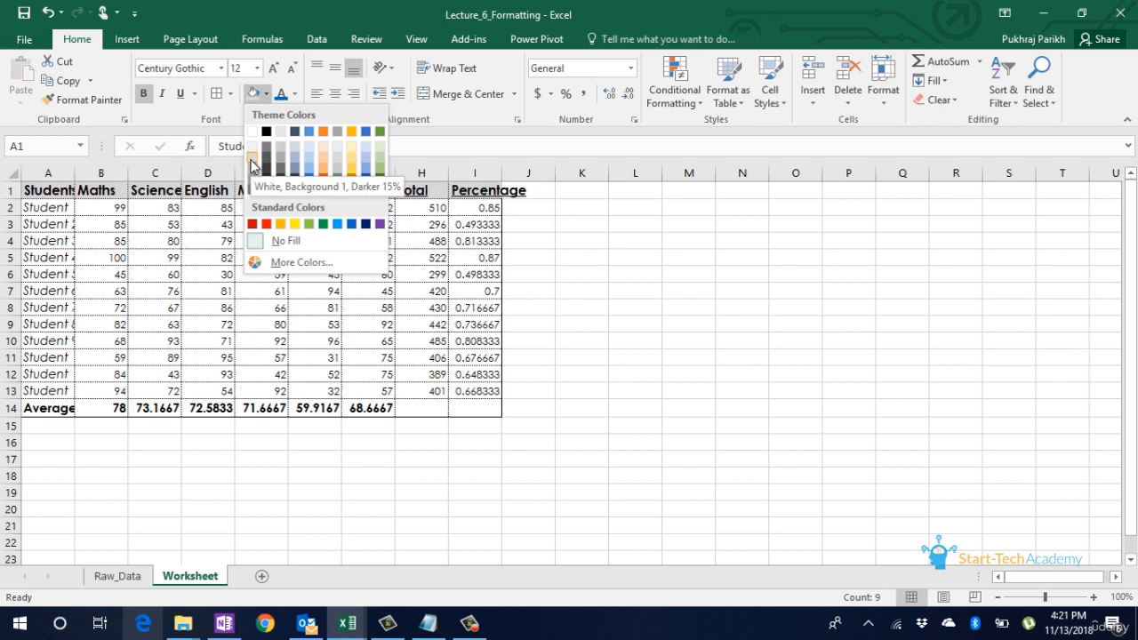
pyautogui.click(253, 163)
pyautogui.click(267, 207)
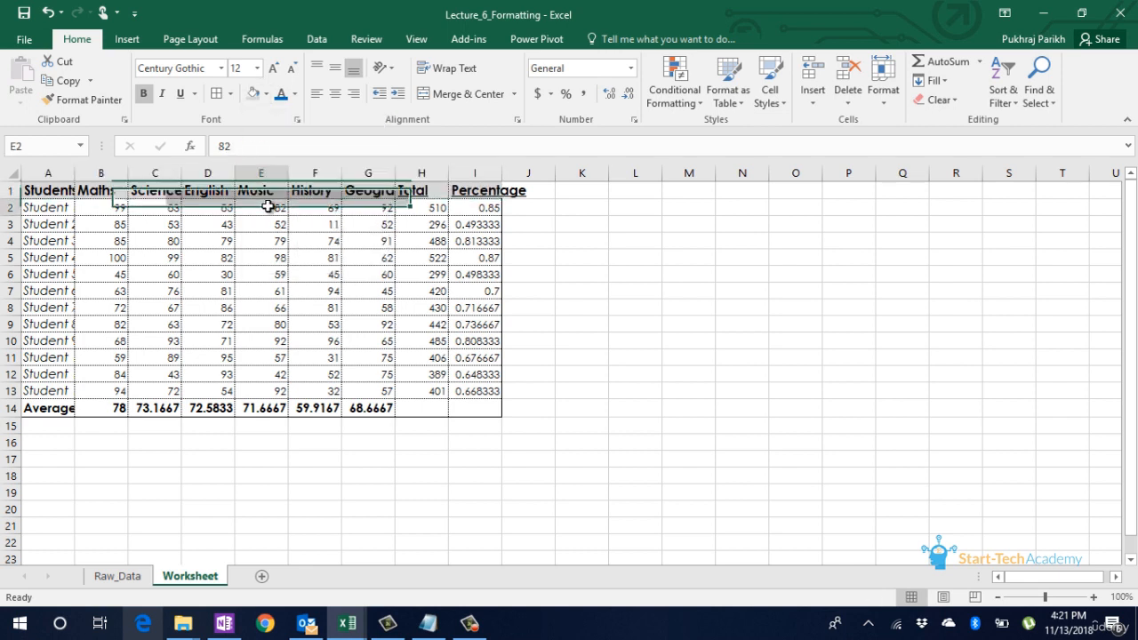
# Step: Change the font color of the student names in A2:A13 to a blue theme color
pyautogui.click(53, 192)
pyautogui.click(47, 208)
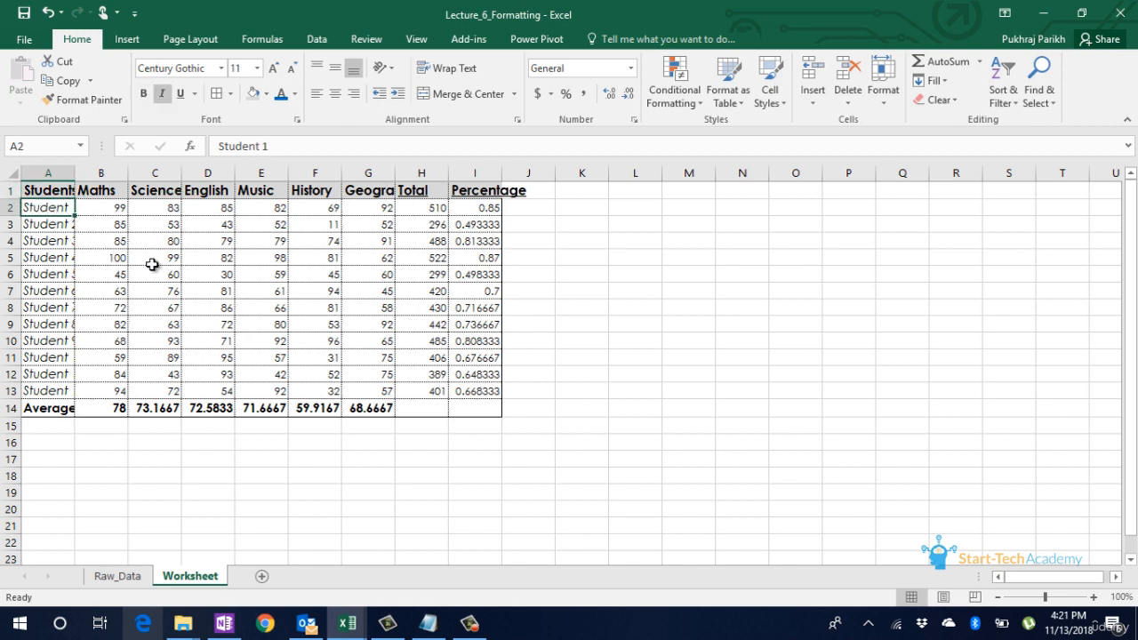
pyautogui.hotkey('shift', 'Down')
pyautogui.hotkey('shift', 'Down')
pyautogui.hotkey('shift', 'Down')
pyautogui.hotkey('shift', 'Down')
pyautogui.hotkey('shift', 'Down')
pyautogui.hotkey('shift', 'Down')
pyautogui.hotkey('shift', 'Down')
pyautogui.hotkey('shift', 'Down')
pyautogui.hotkey('shift', 'Down')
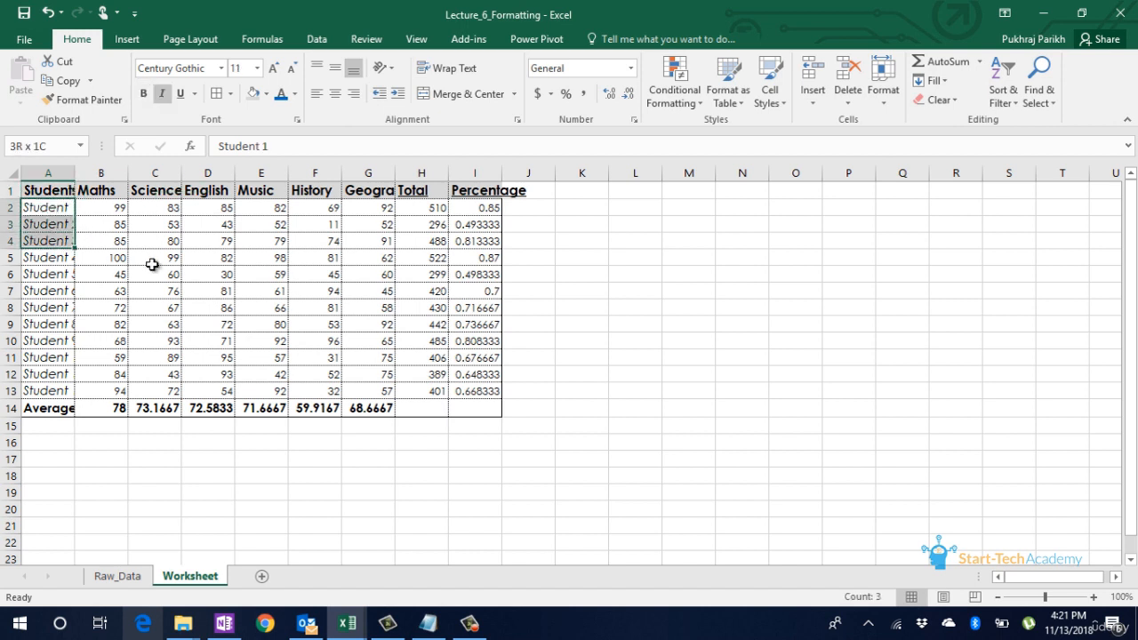
pyautogui.hotkey('shift', 'Down')
pyautogui.hotkey('shift', 'Down')
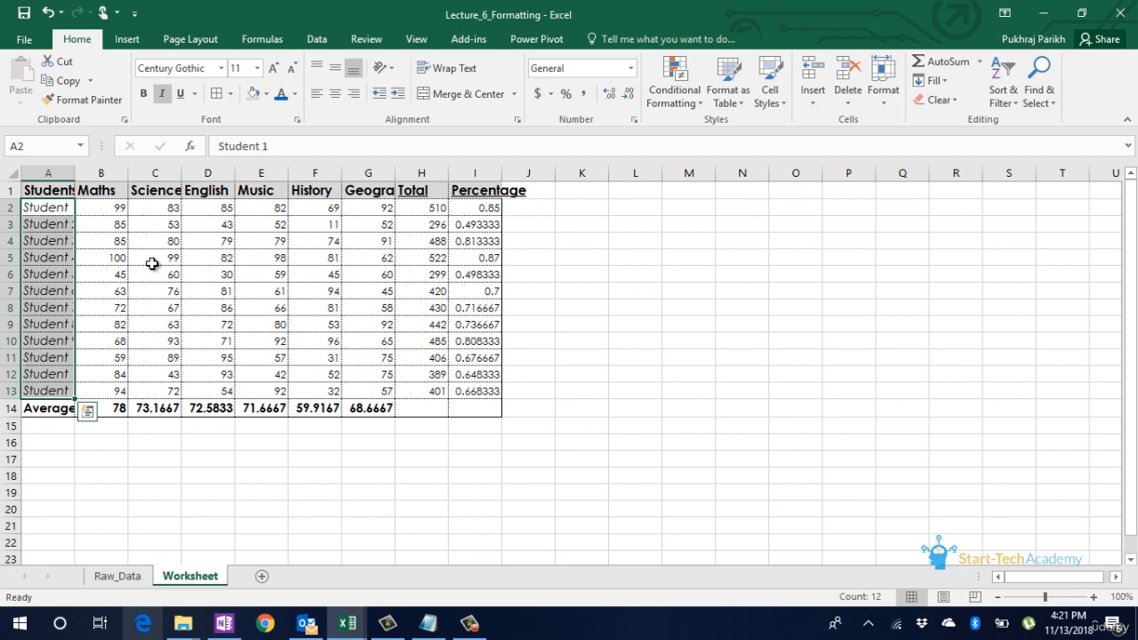
pyautogui.click(295, 94)
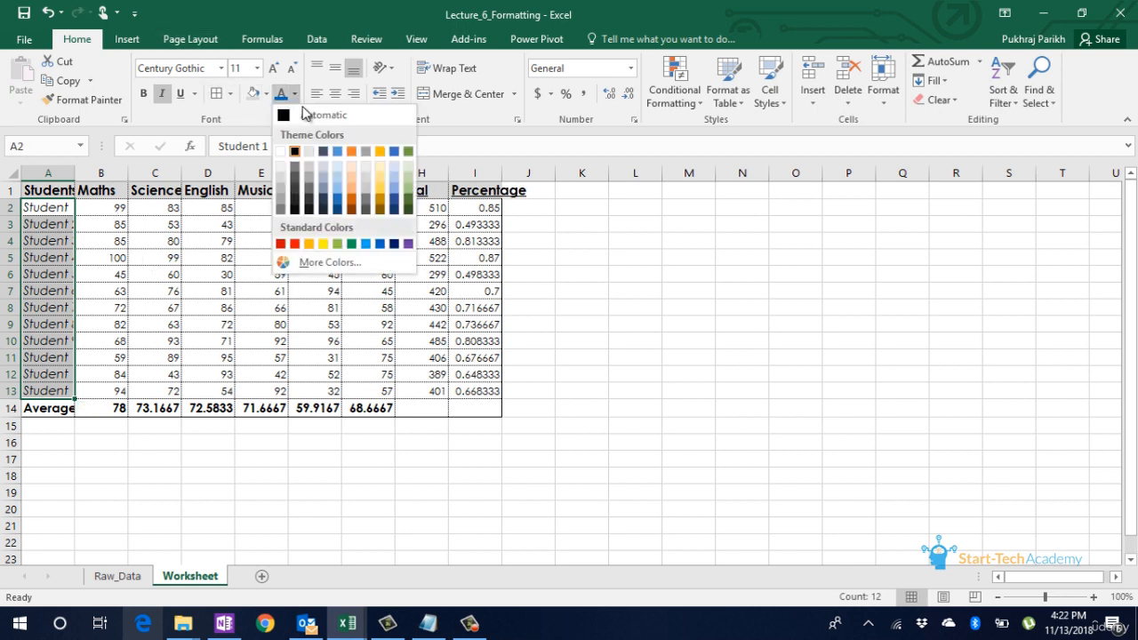
pyautogui.click(340, 203)
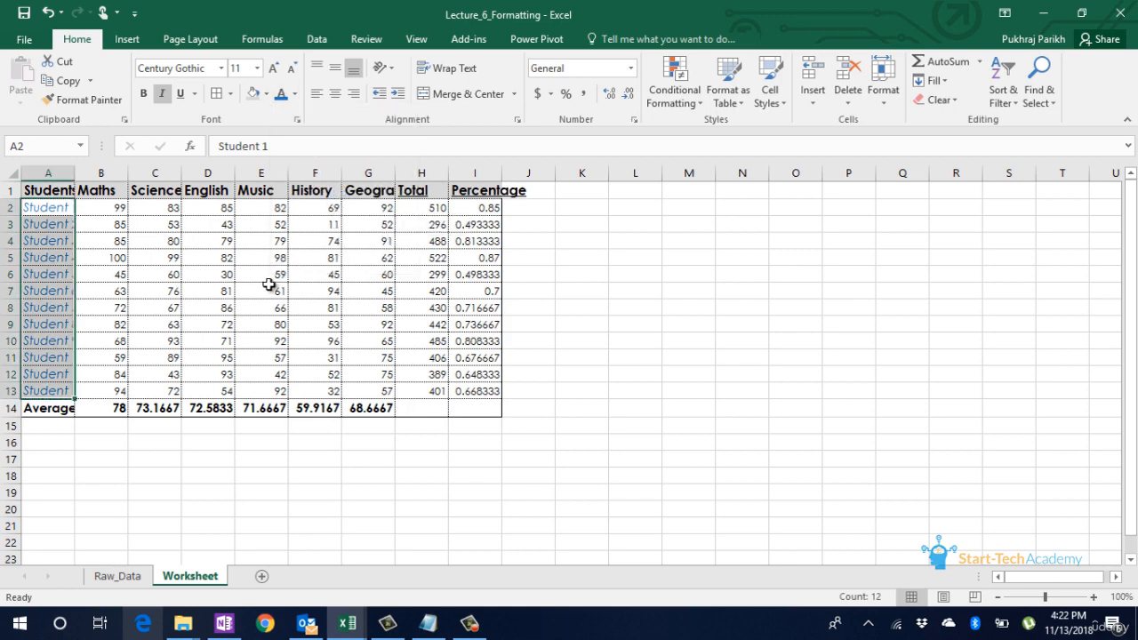
pyautogui.click(238, 311)
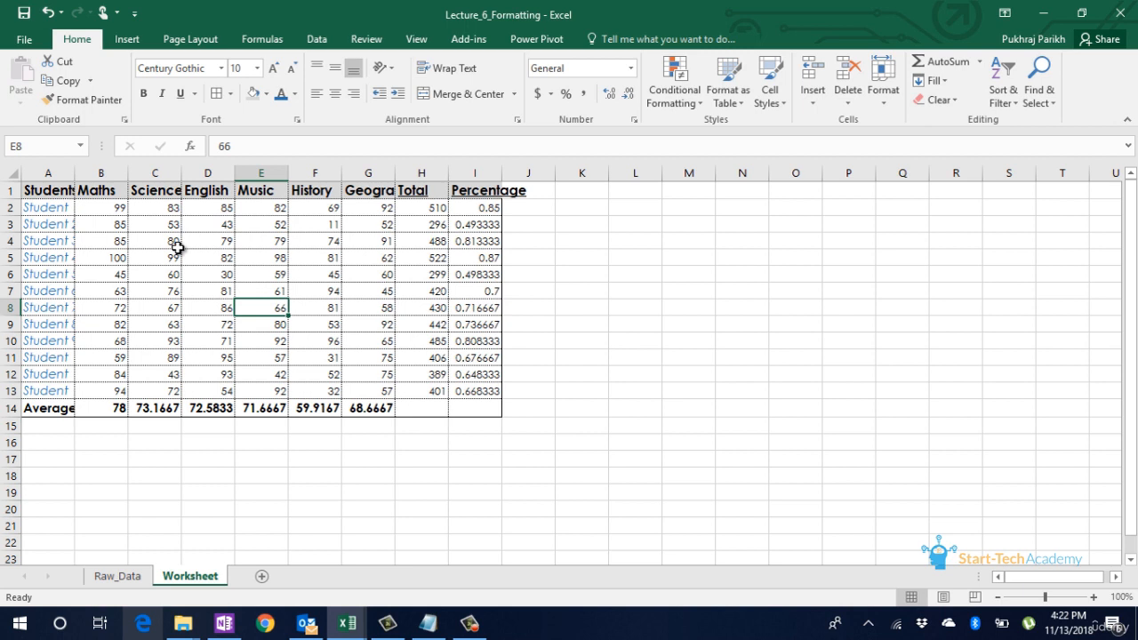
# Step: AutoFit the width of column A and of all the columns in the table A1:I14
pyautogui.doubleClick(75, 174)
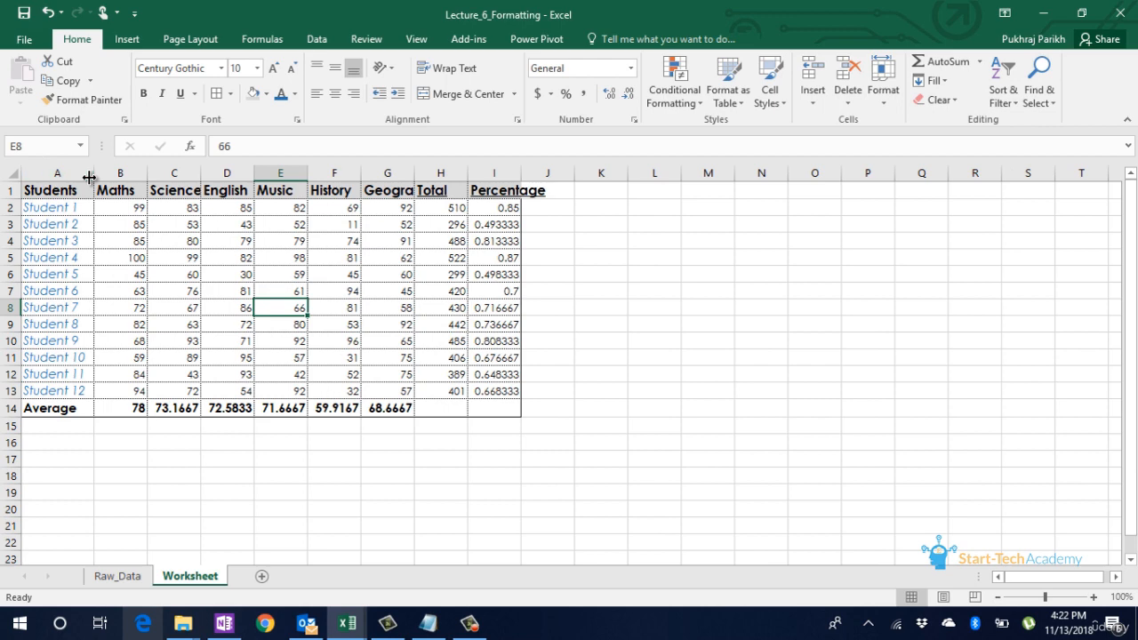
pyautogui.click(62, 188)
pyautogui.hotkey('ctrl', 'shift', 'Right')
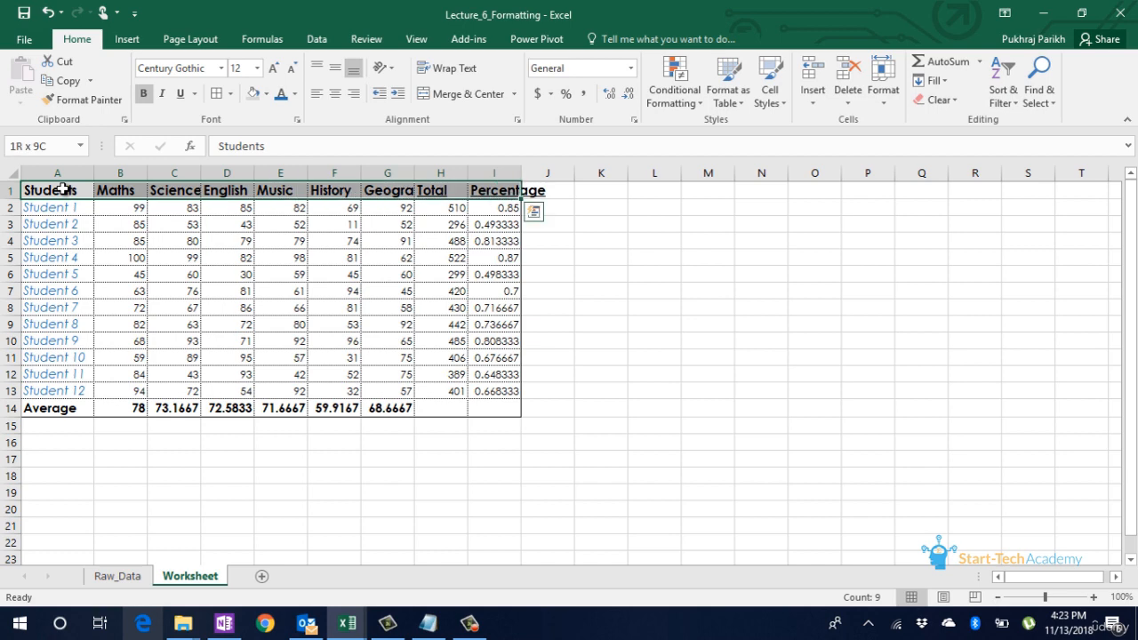
pyautogui.hotkey('ctrl', 'shift', 'Down')
pyautogui.click(883, 80)
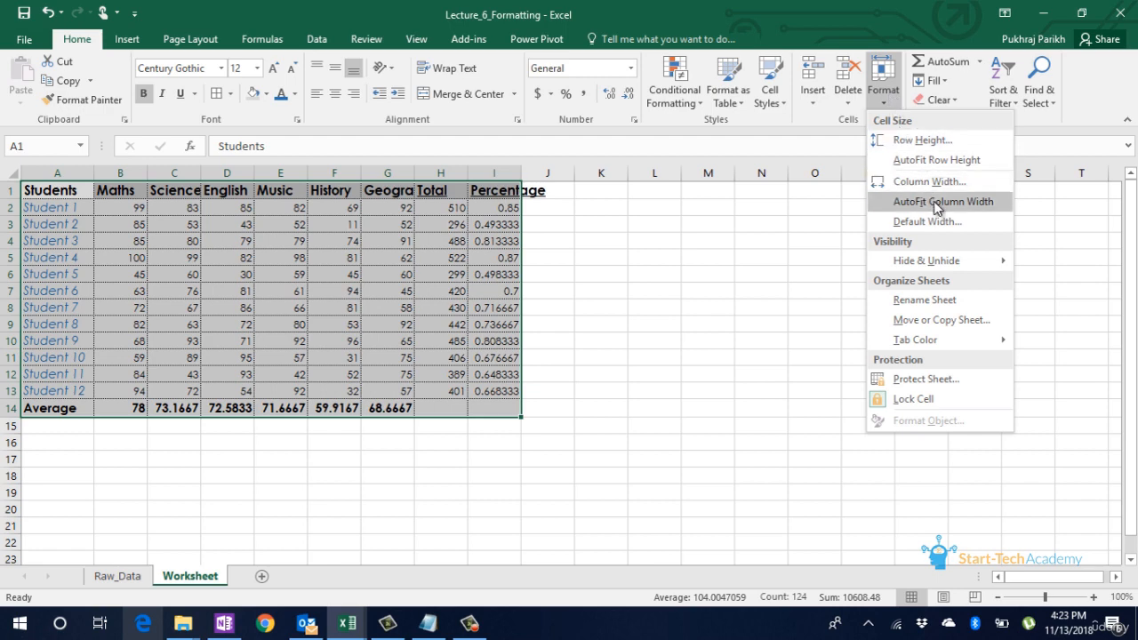
pyautogui.click(936, 204)
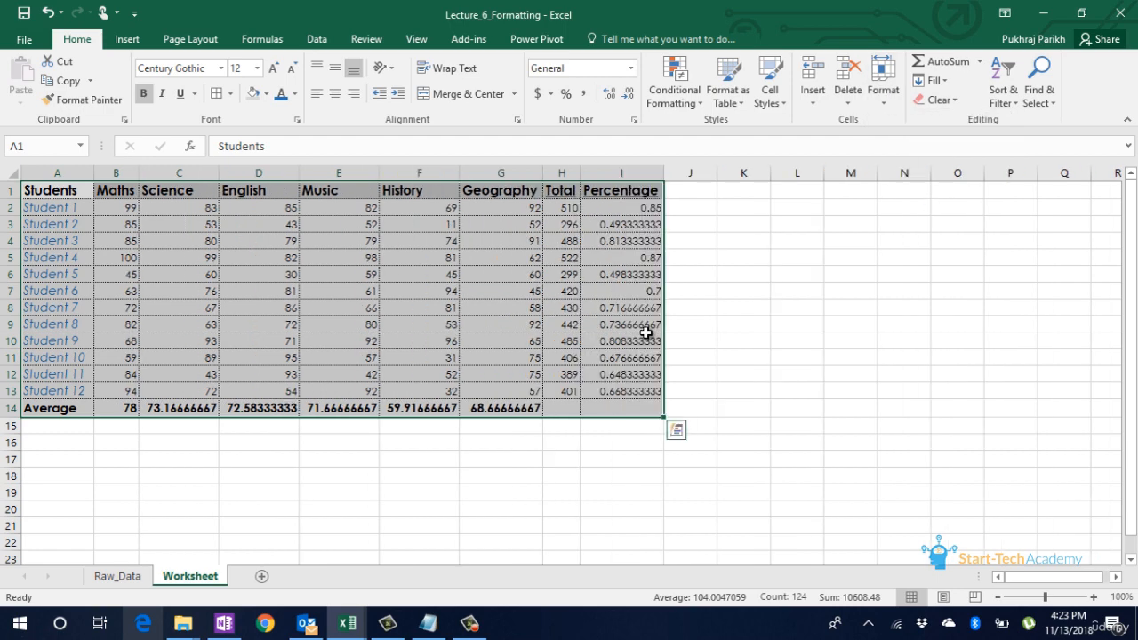
pyautogui.click(646, 333)
# Step: Widen the Total column H by hand and set its exact column width to 13
pyautogui.click(562, 190)
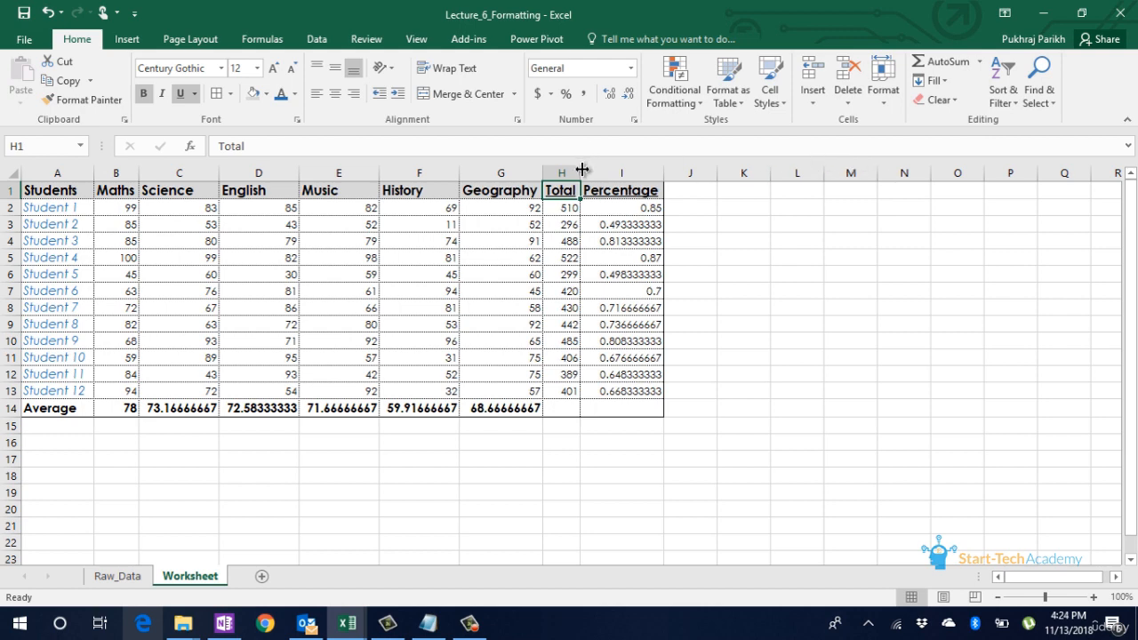
pyautogui.moveTo(582, 169); pyautogui.dragTo(603, 169)
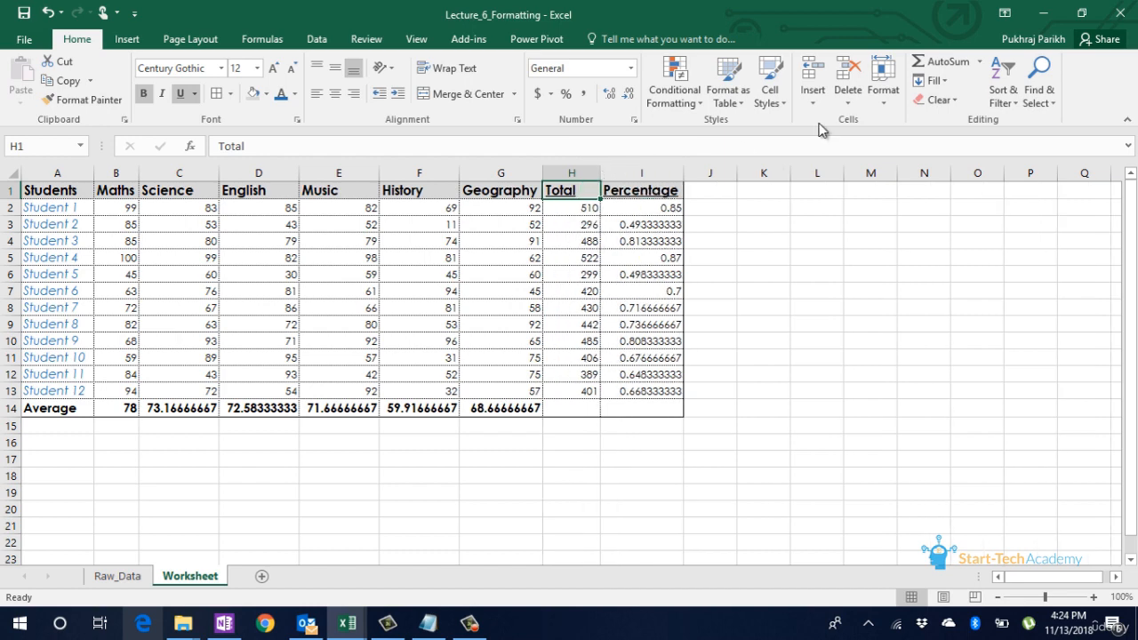
pyautogui.click(880, 106)
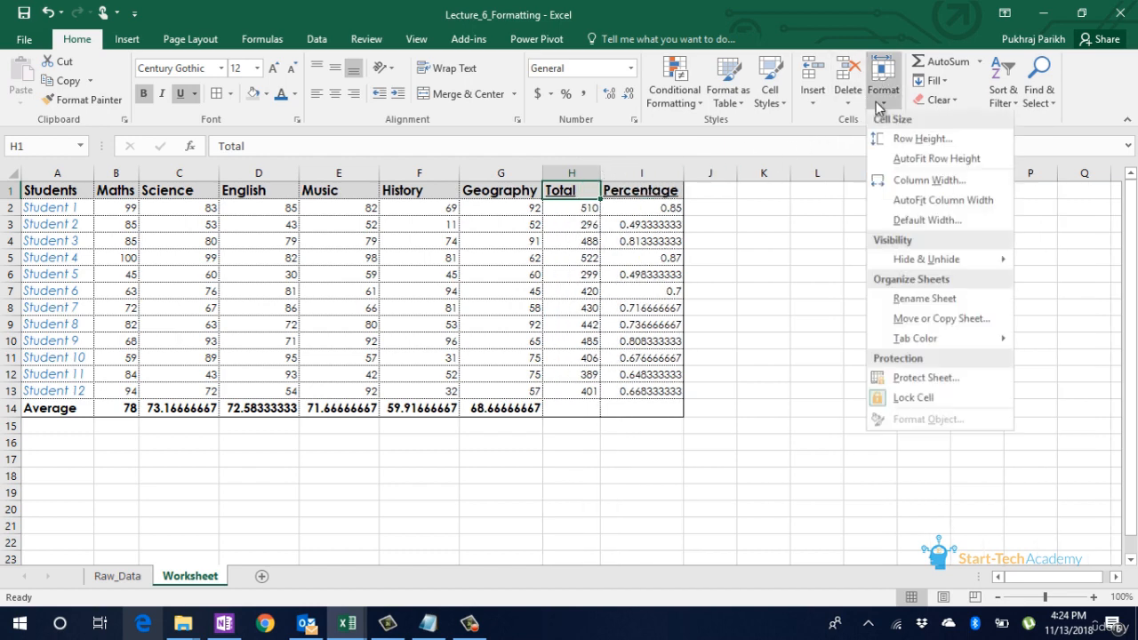
pyautogui.click(925, 181)
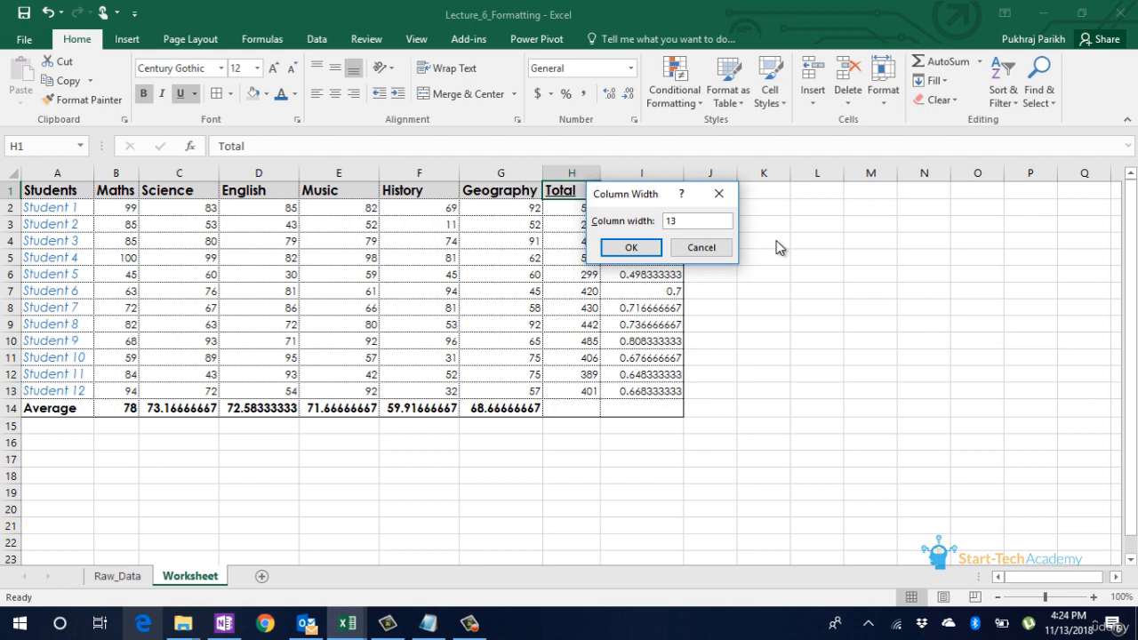
pyautogui.write('13')
pyautogui.press('Return')
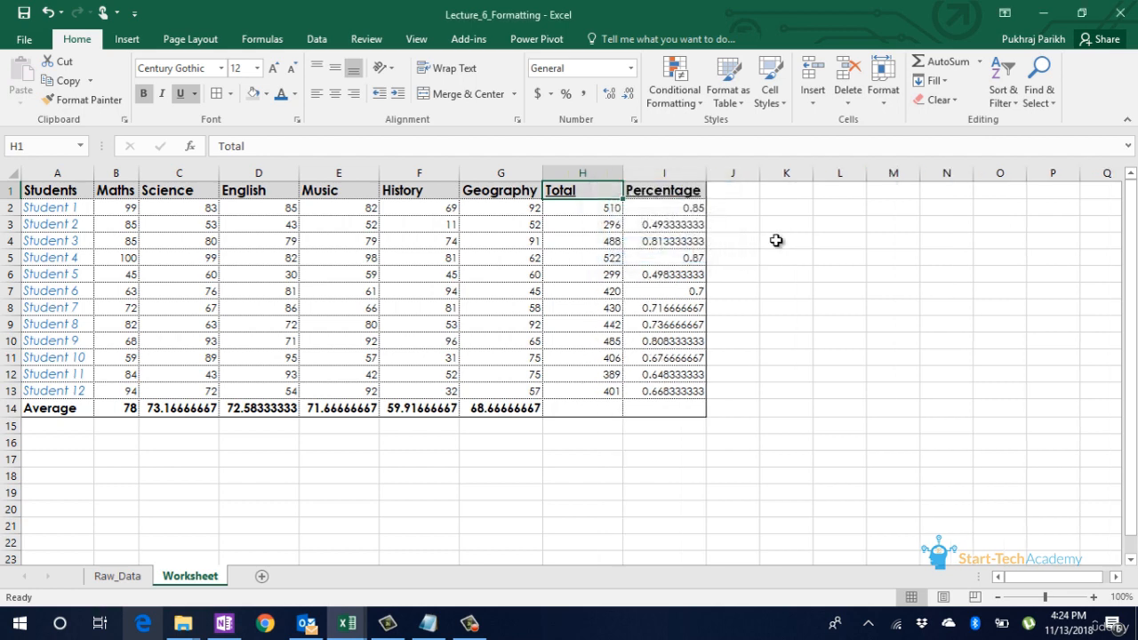
pyautogui.click(632, 311)
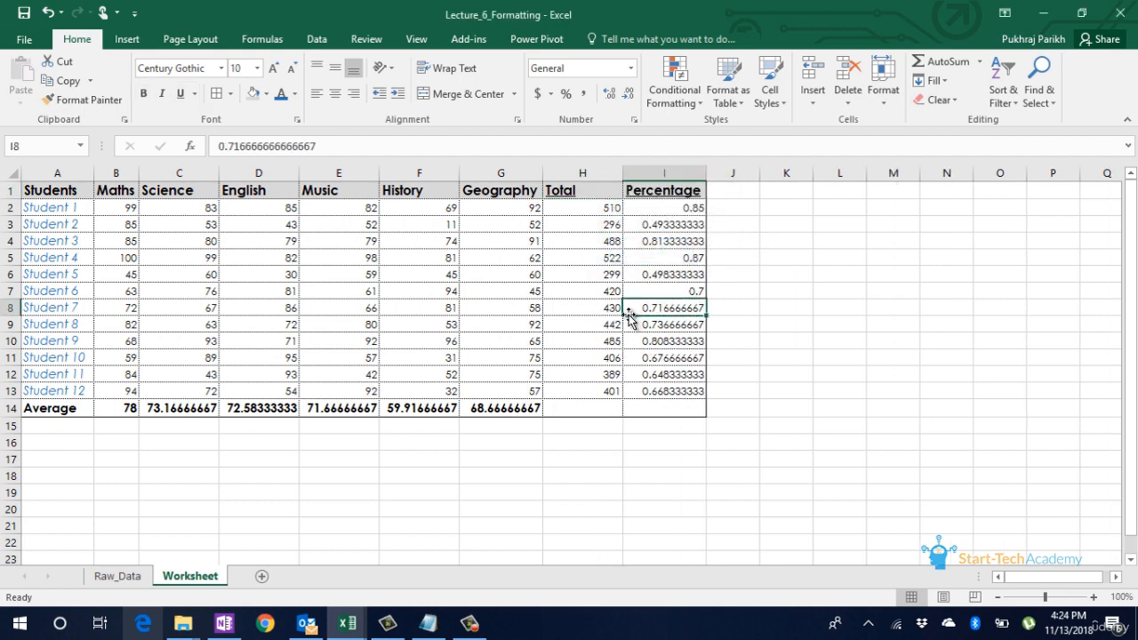
# Step: Make the Average row 14 taller by hand and set its exact row height to 20
pyautogui.click(84, 407)
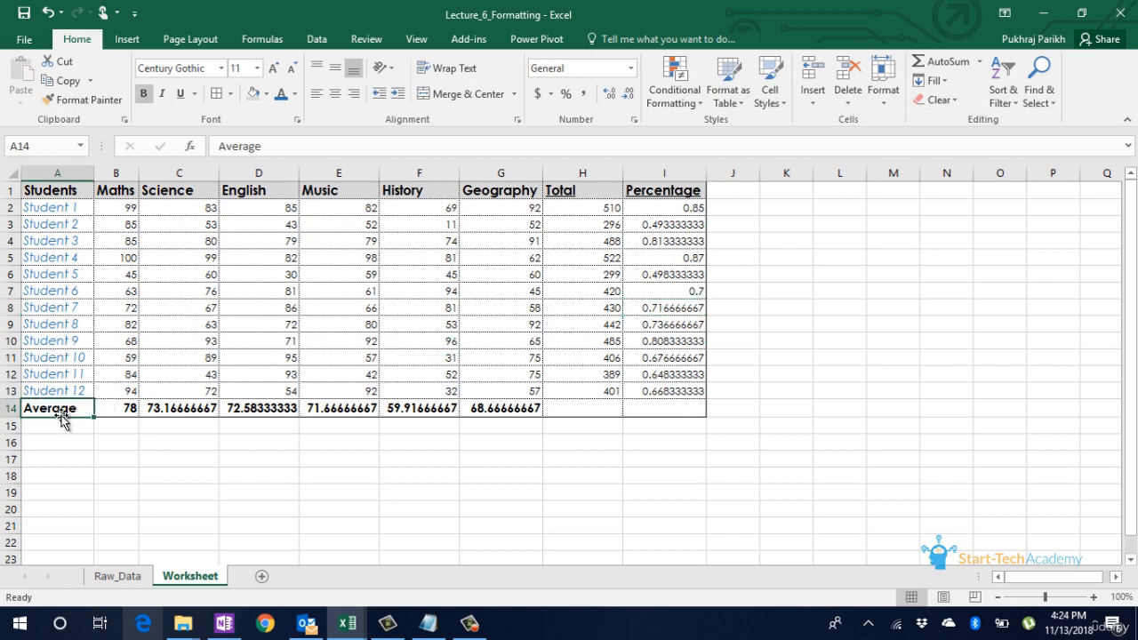
pyautogui.moveTo(11, 416); pyautogui.dragTo(9, 427)
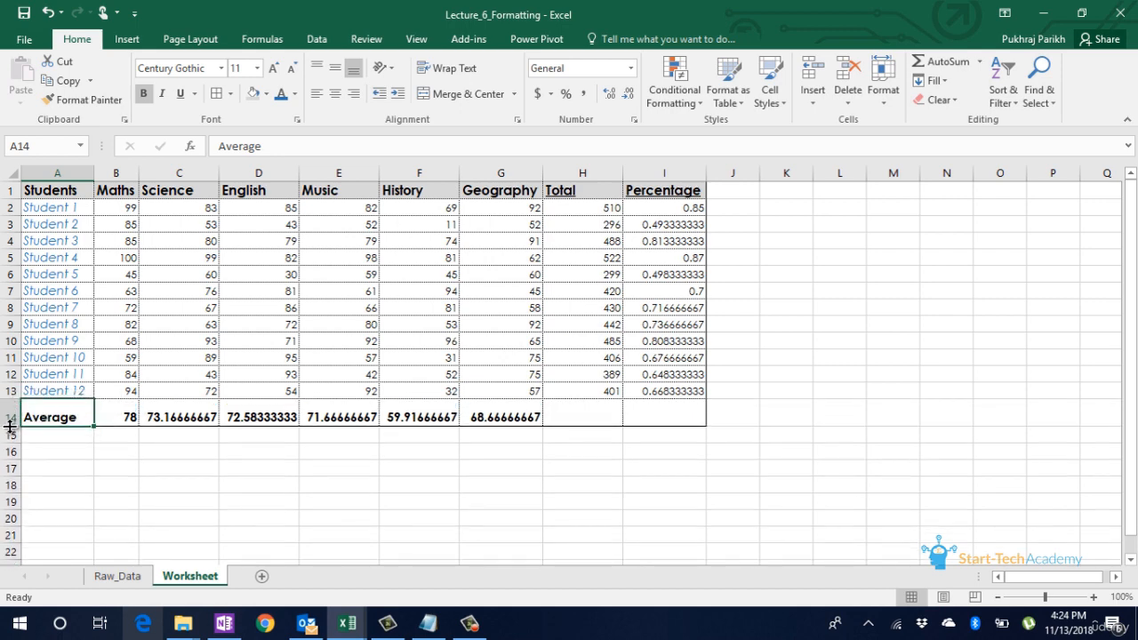
pyautogui.click(885, 91)
pyautogui.click(922, 133)
pyautogui.write('20')
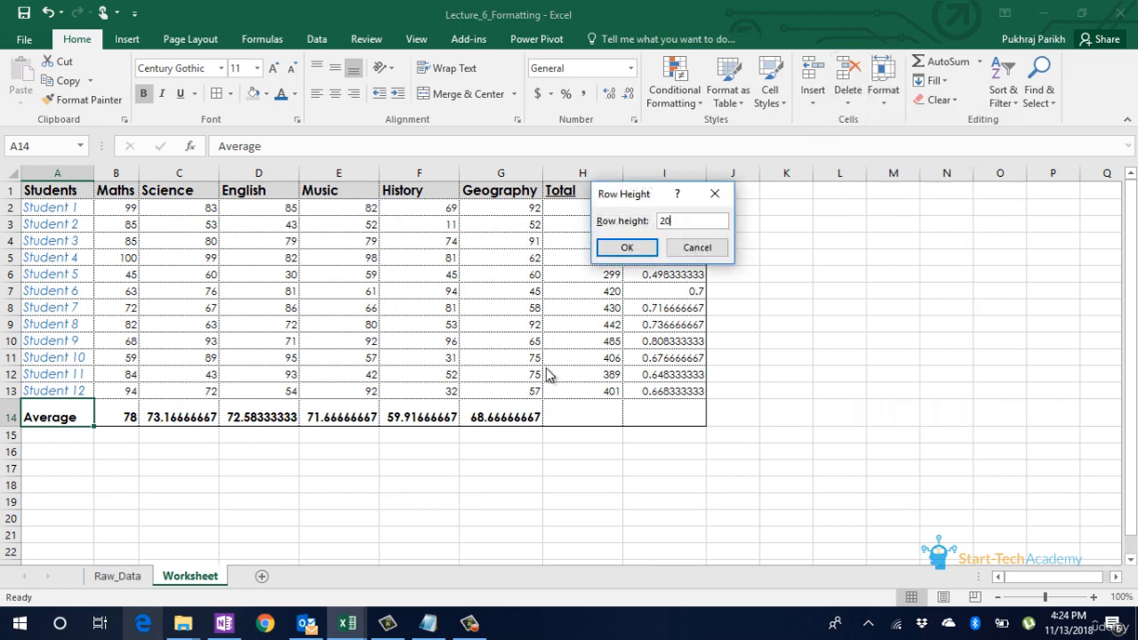
pyautogui.press('Return')
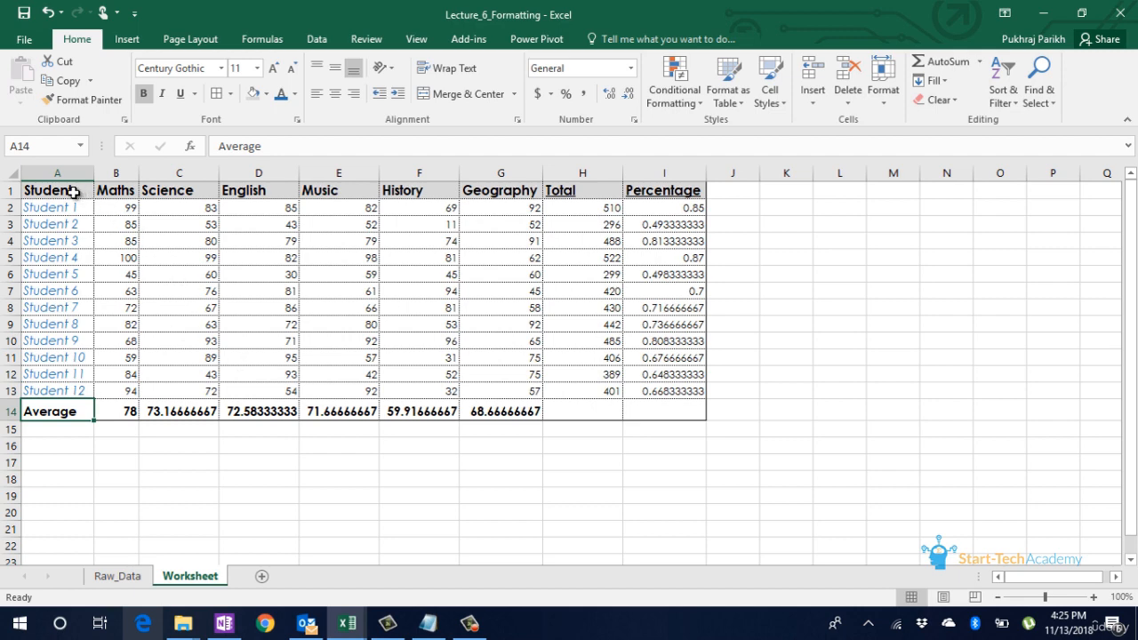
# Step: Center the header labels in A1:I1 horizontally
pyautogui.moveTo(73, 191); pyautogui.dragTo(647, 164)
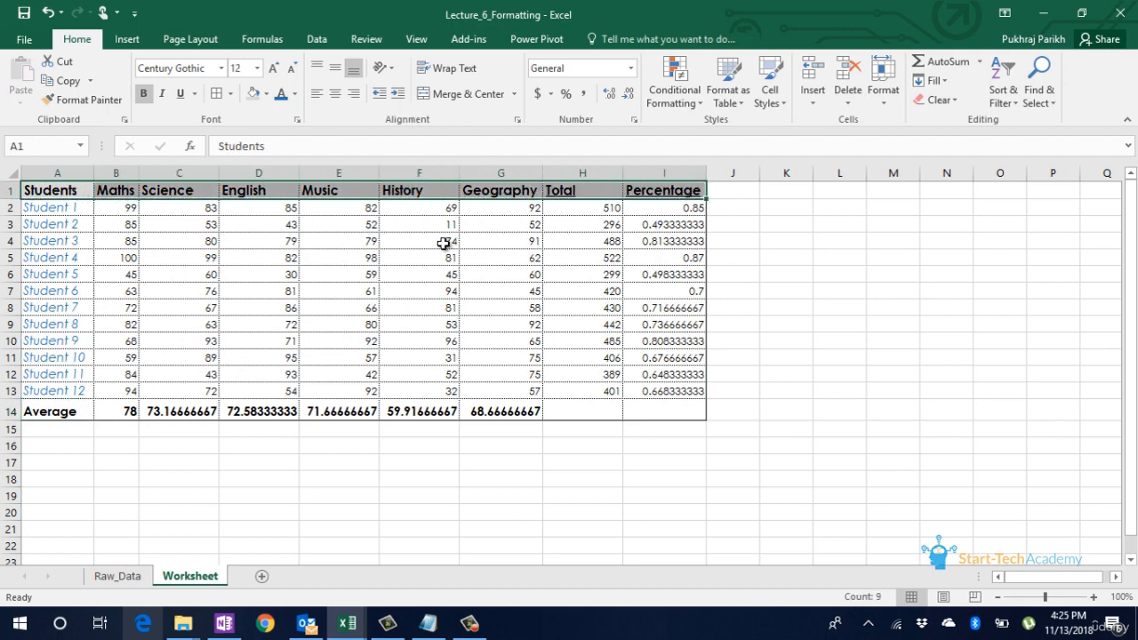
pyautogui.click(582, 210)
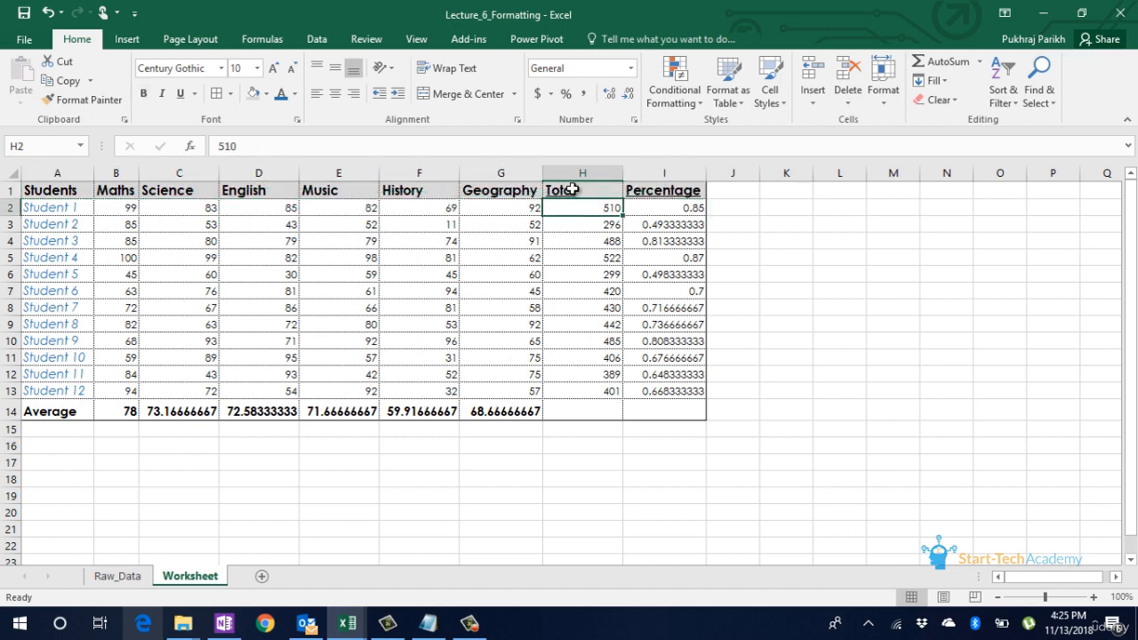
pyautogui.moveTo(56, 190); pyautogui.dragTo(667, 184)
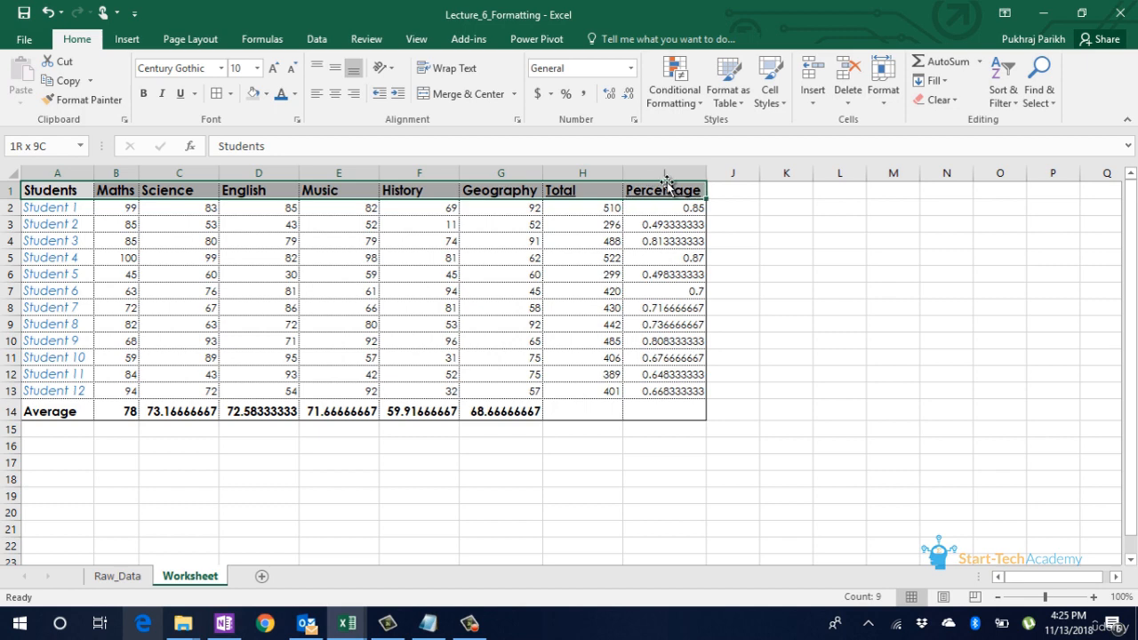
pyautogui.click(334, 97)
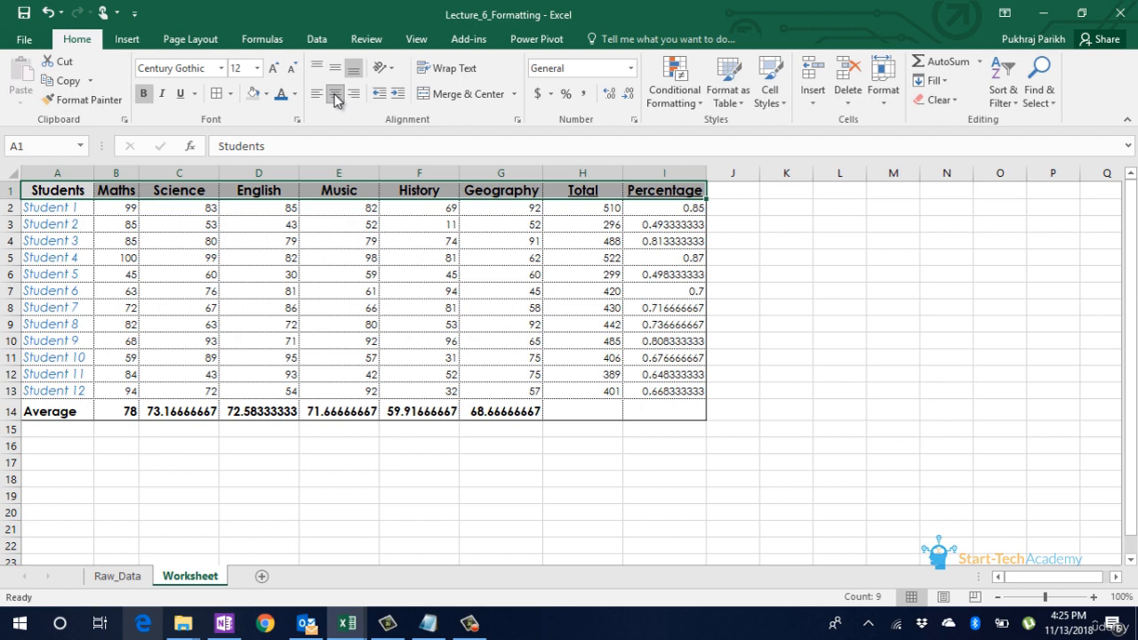
pyautogui.click(115, 202)
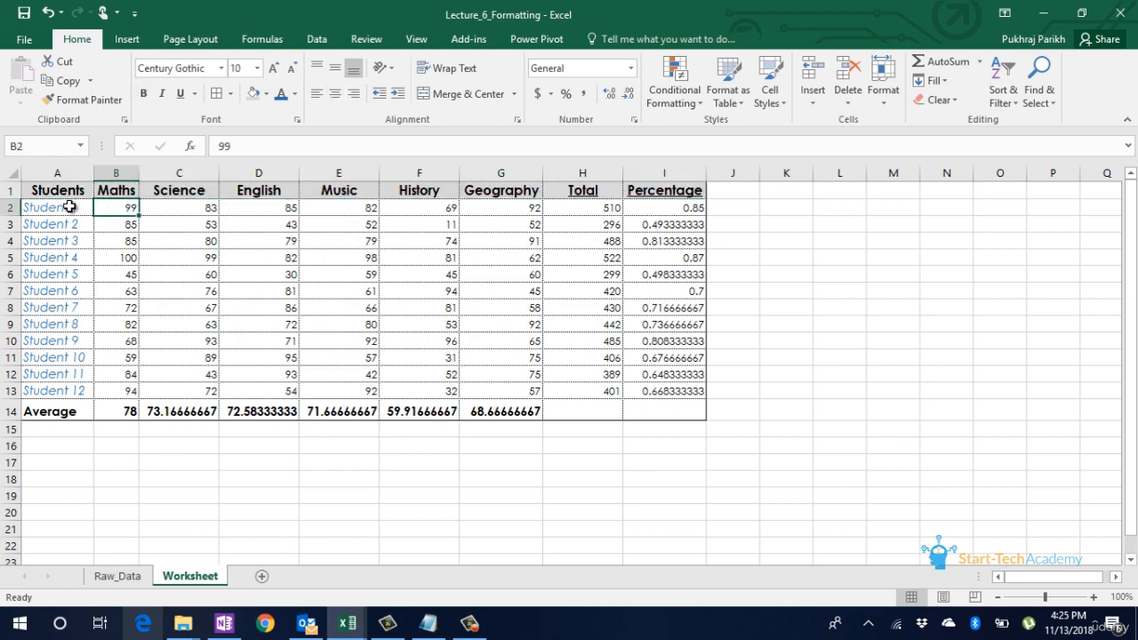
# Step: Right-align the student names in A2:A13
pyautogui.moveTo(69, 206); pyautogui.dragTo(71, 389)
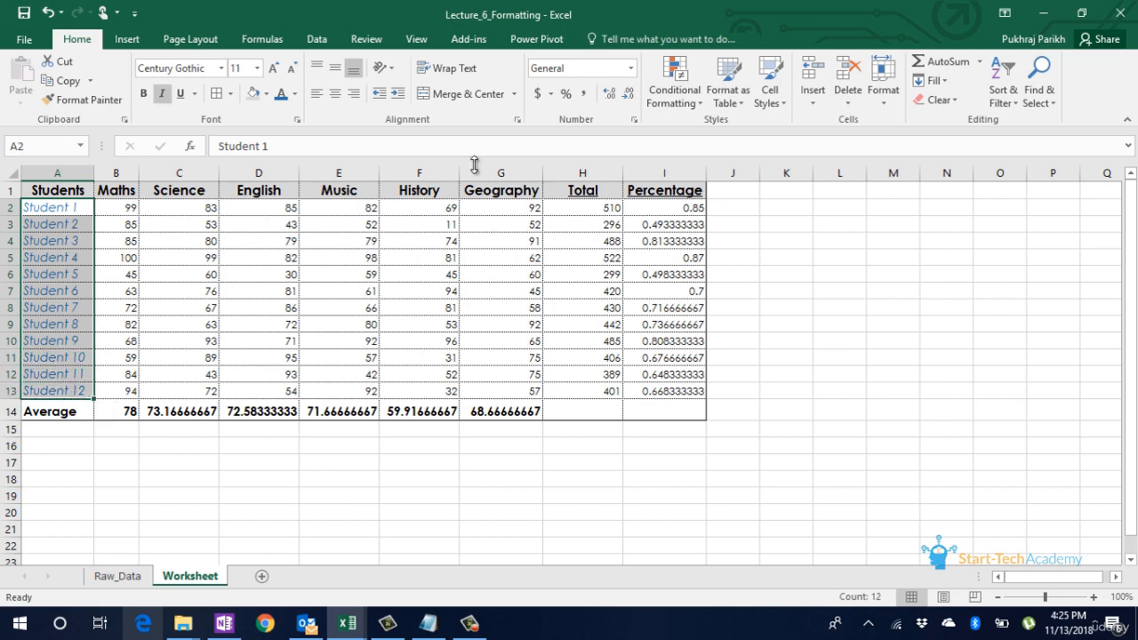
pyautogui.click(350, 101)
pyautogui.click(151, 363)
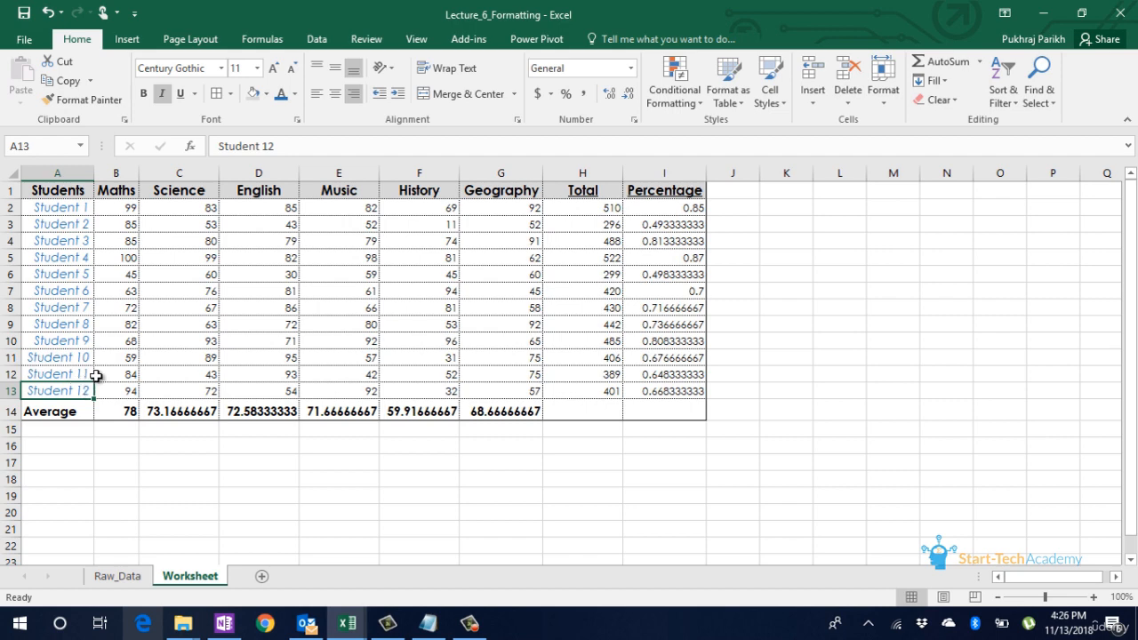
pyautogui.click(203, 364)
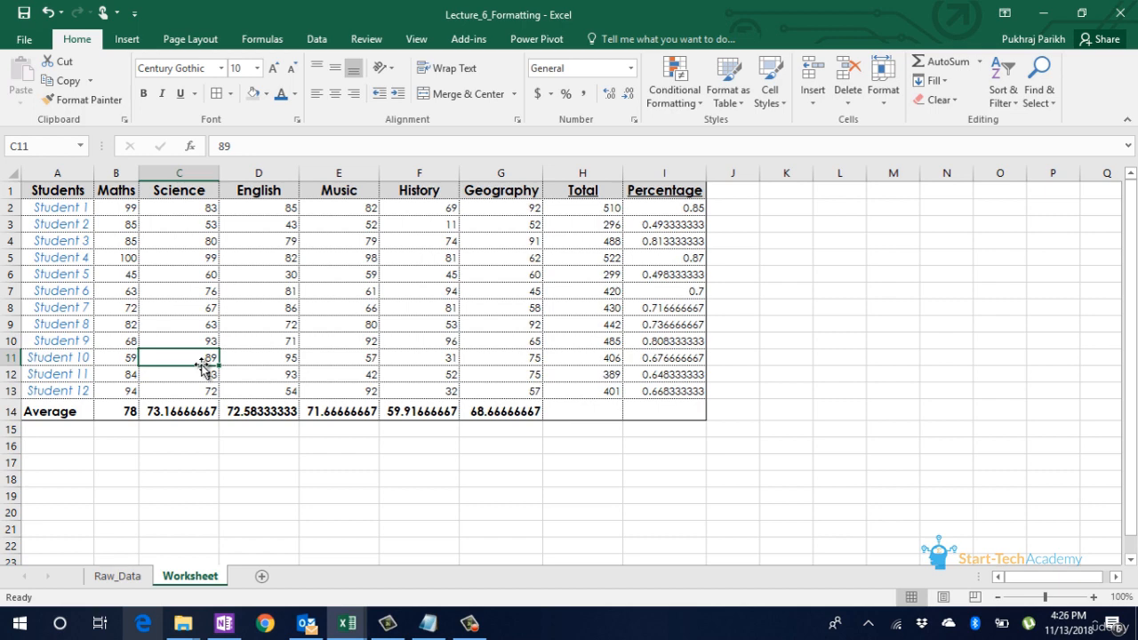
# Step: Middle-align the Average row A14:I14 vertically
pyautogui.moveTo(46, 413); pyautogui.dragTo(633, 408)
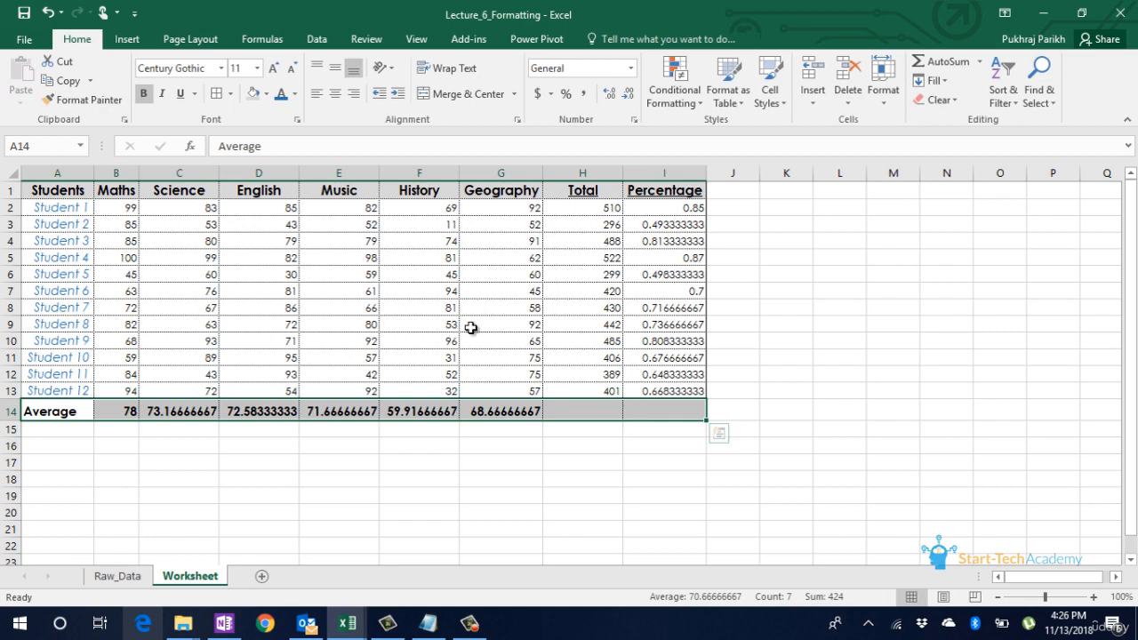
pyautogui.click(340, 74)
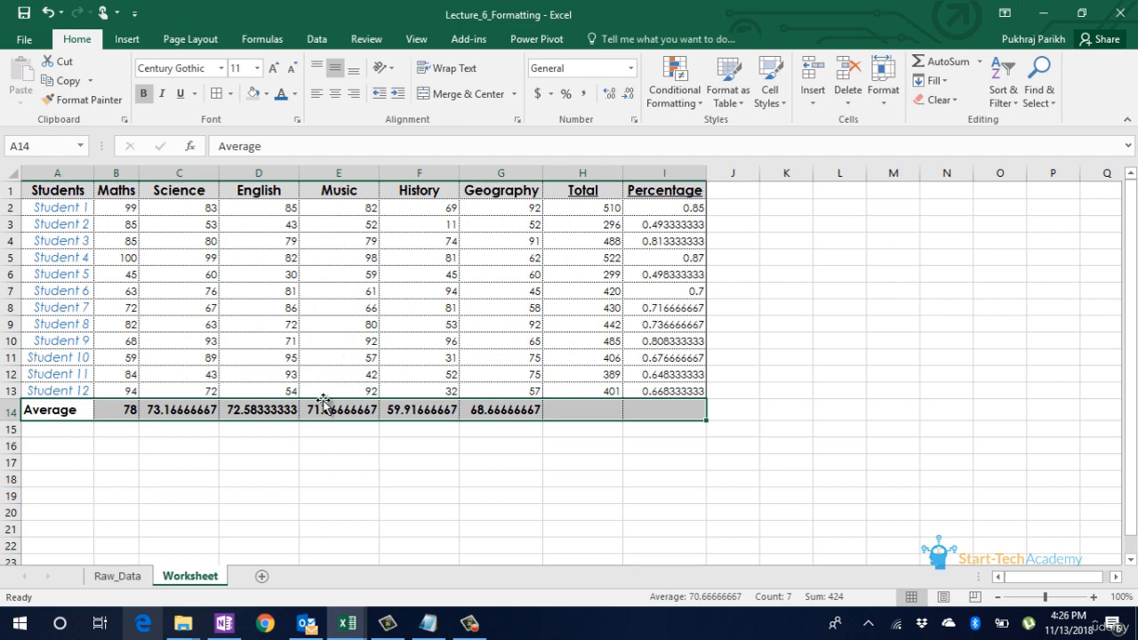
pyautogui.click(312, 409)
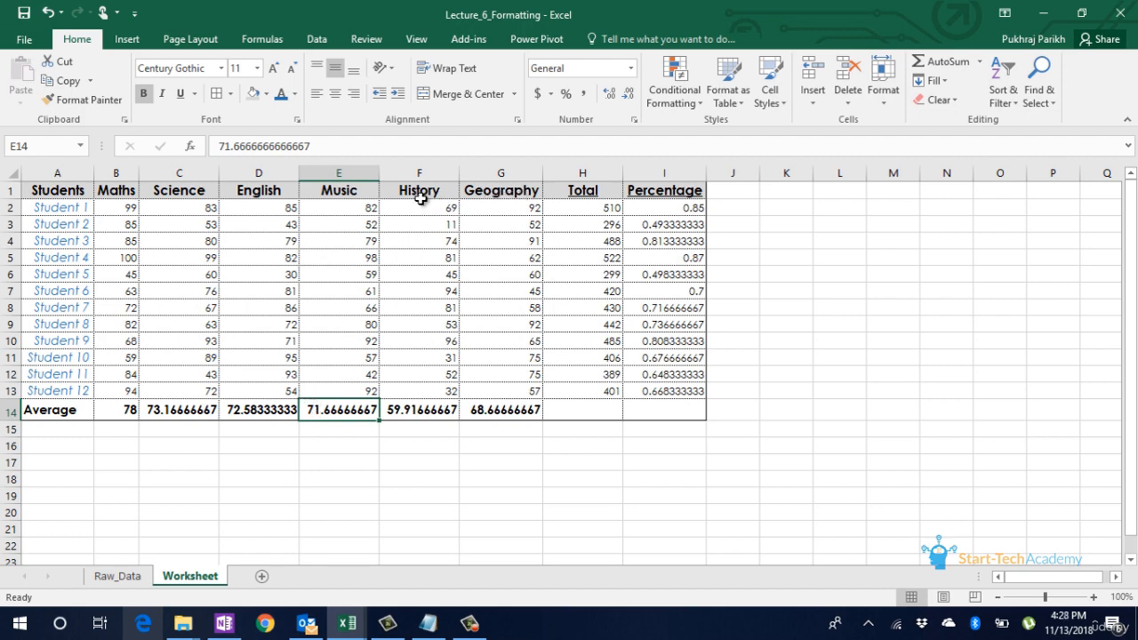
# Step: Insert two entire blank rows above the table's header row
pyautogui.click(68, 194)
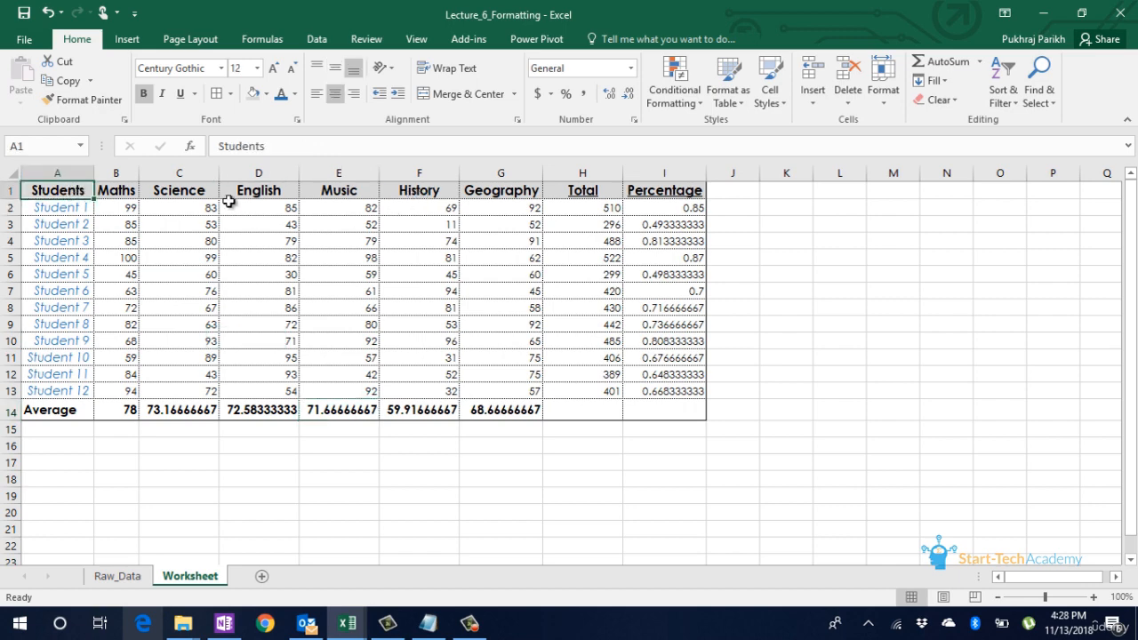
pyautogui.click(808, 100)
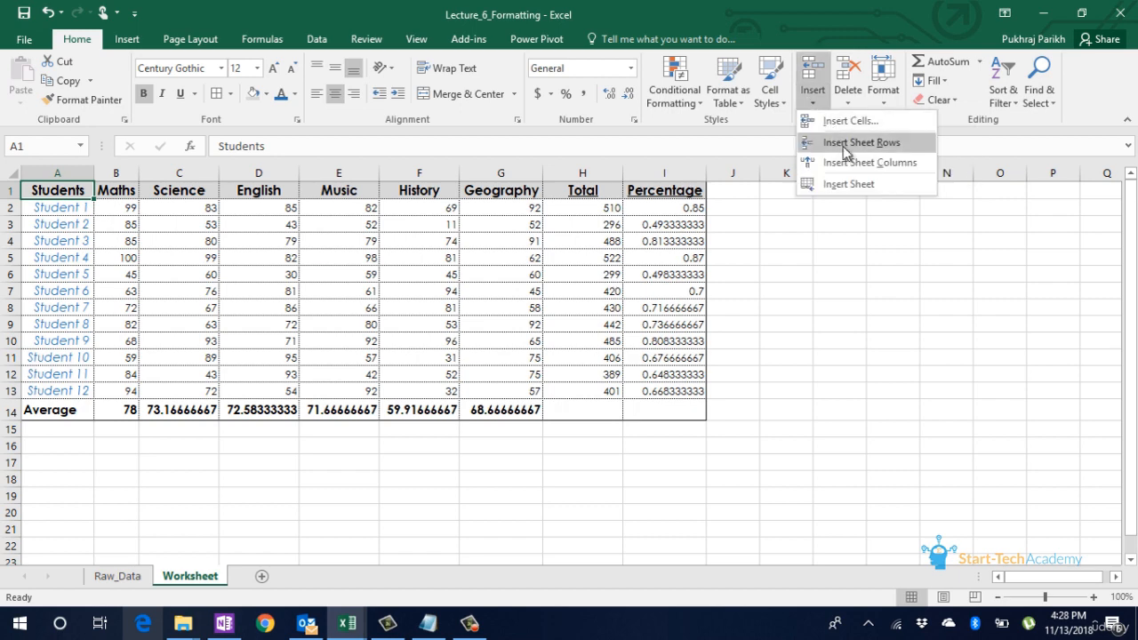
pyautogui.click(849, 142)
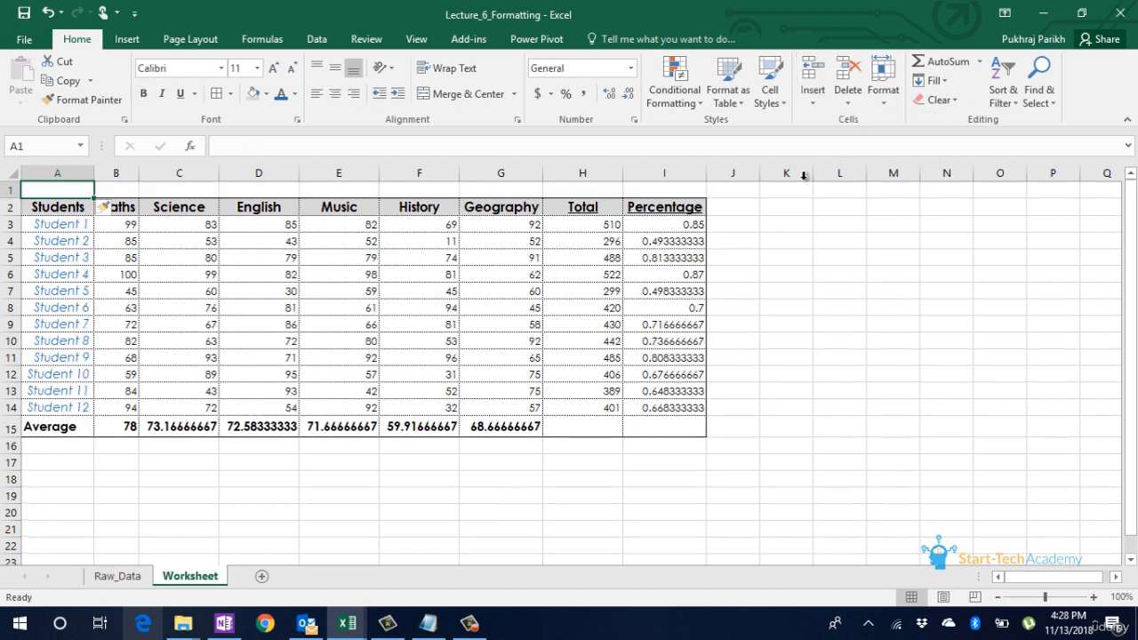
pyautogui.rightClick(50, 190)
pyautogui.click(142, 328)
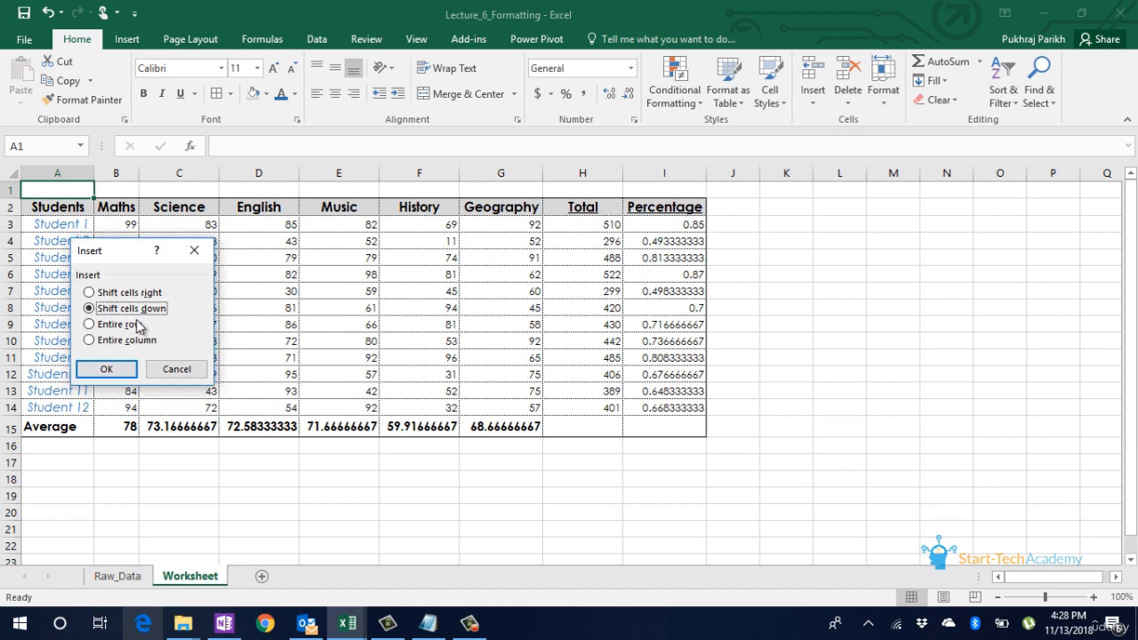
pyautogui.click(135, 325)
pyautogui.click(106, 369)
# Step: Insert an entire blank column before the Students column
pyautogui.click(45, 224)
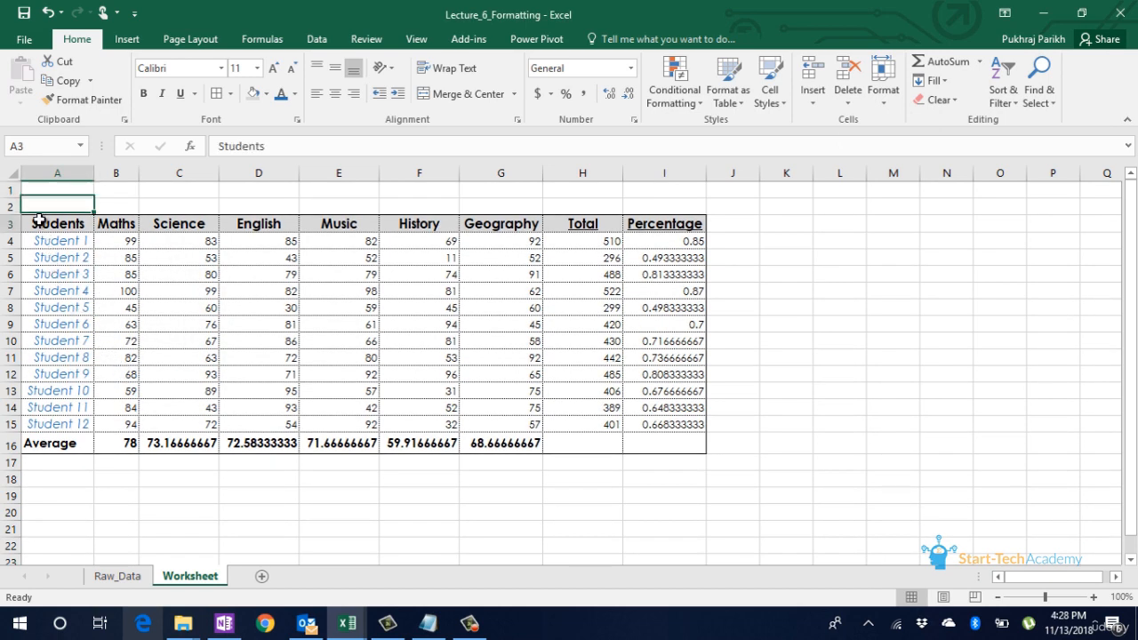
pyautogui.rightClick(45, 223)
pyautogui.click(147, 361)
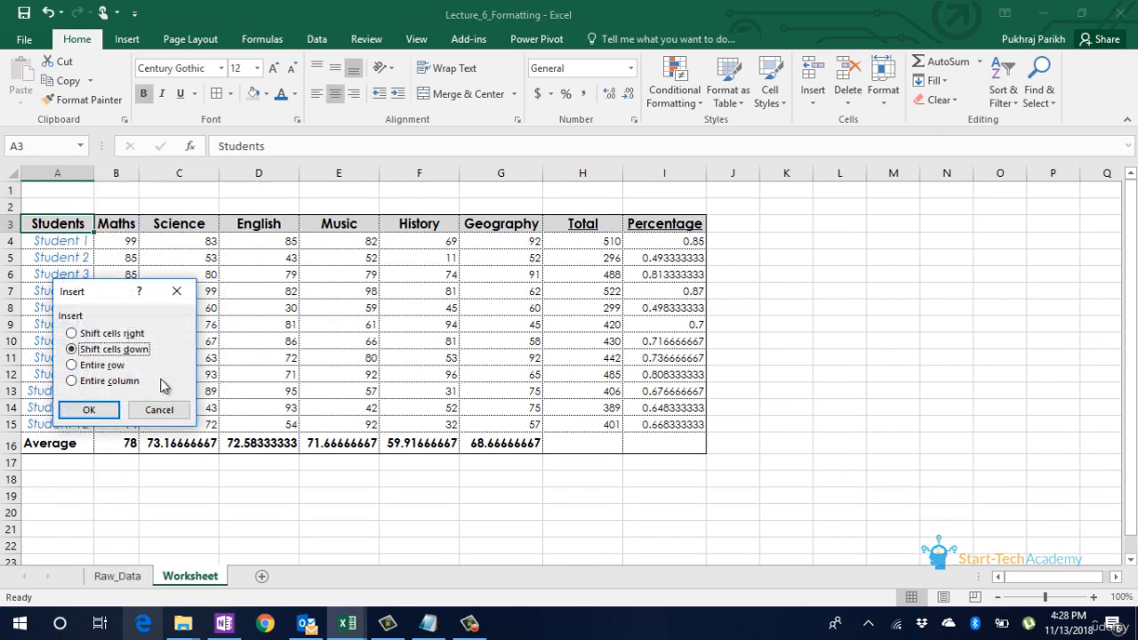
pyautogui.click(110, 381)
pyautogui.click(104, 404)
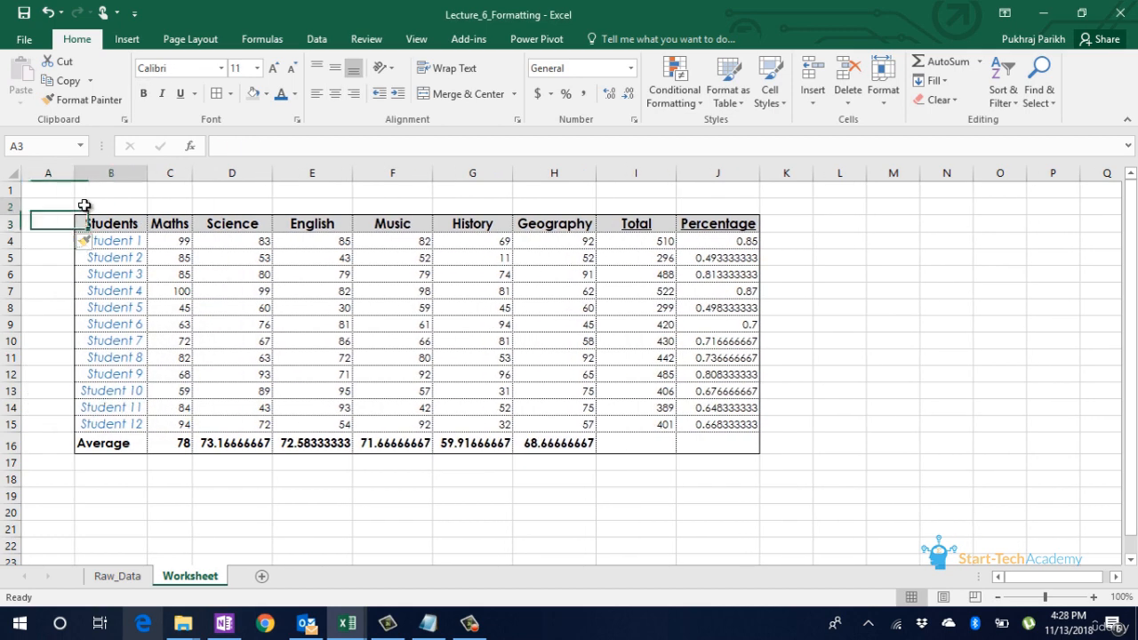
# Step: Insert an entire row at cell B2 and repeat the insertion twice, adding three more blank rows above the table
pyautogui.rightClick(85, 205)
pyautogui.click(143, 342)
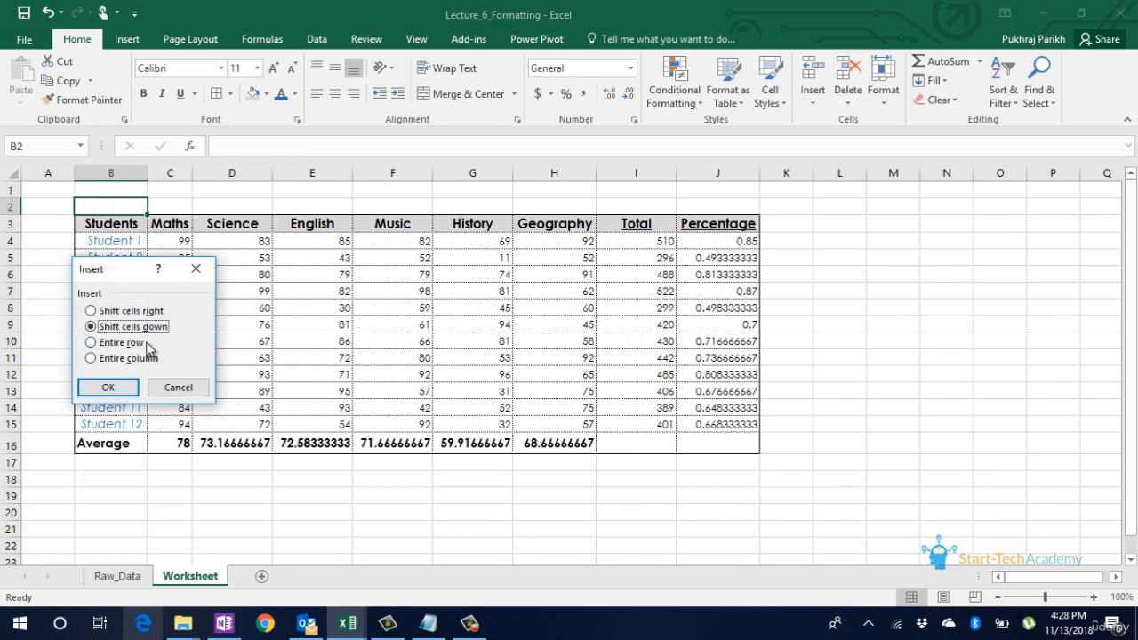
pyautogui.click(91, 342)
pyautogui.click(81, 386)
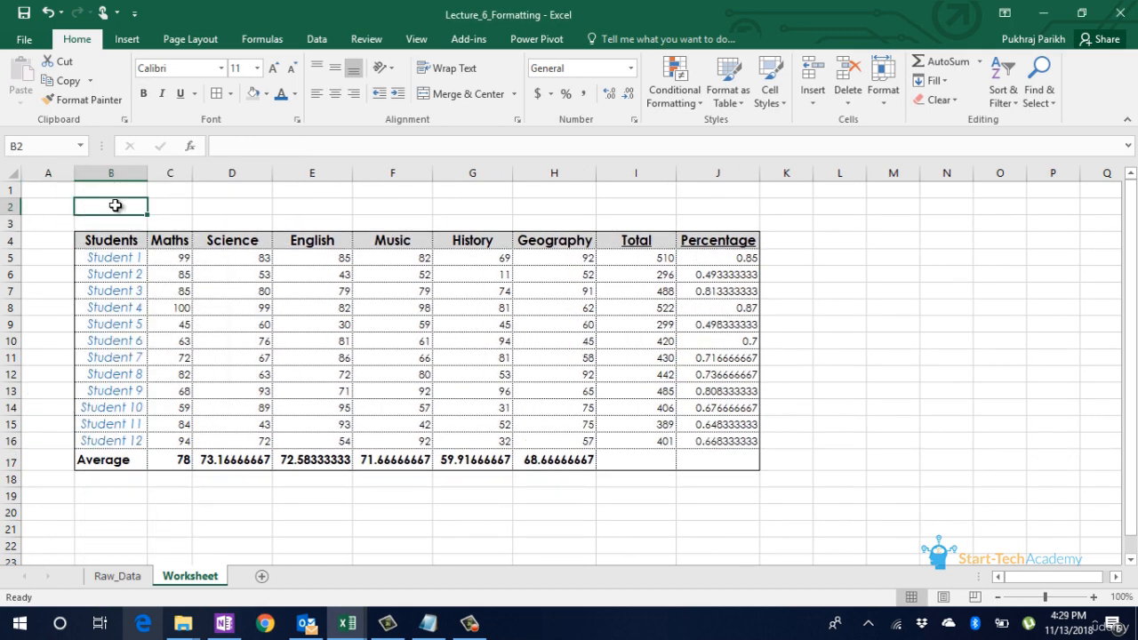
pyautogui.press('F4')
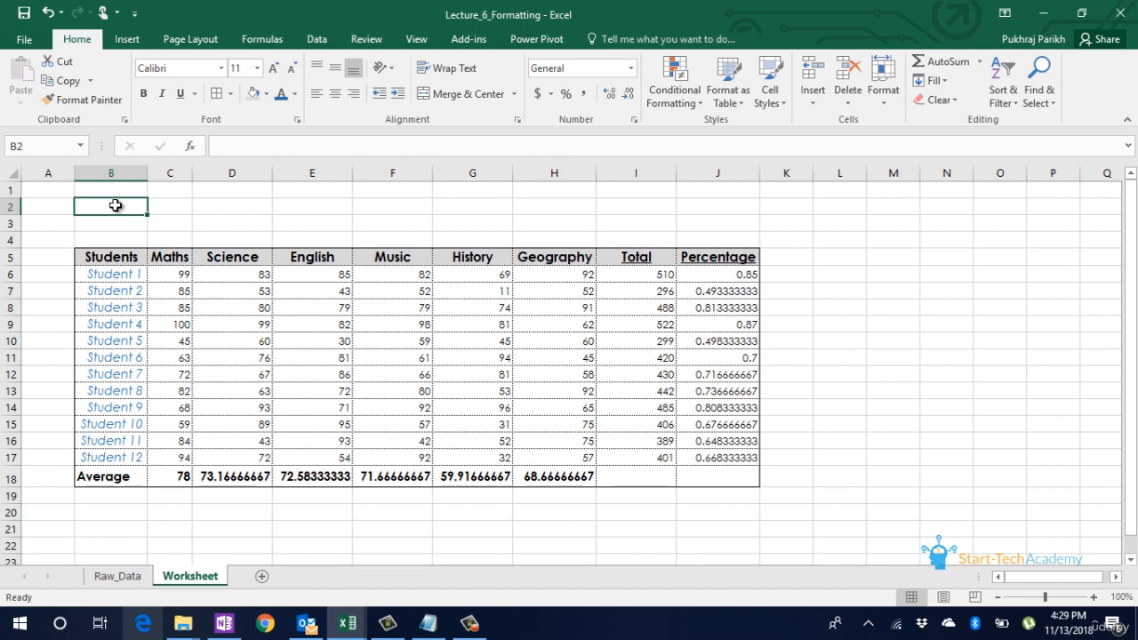
pyautogui.press('F4')
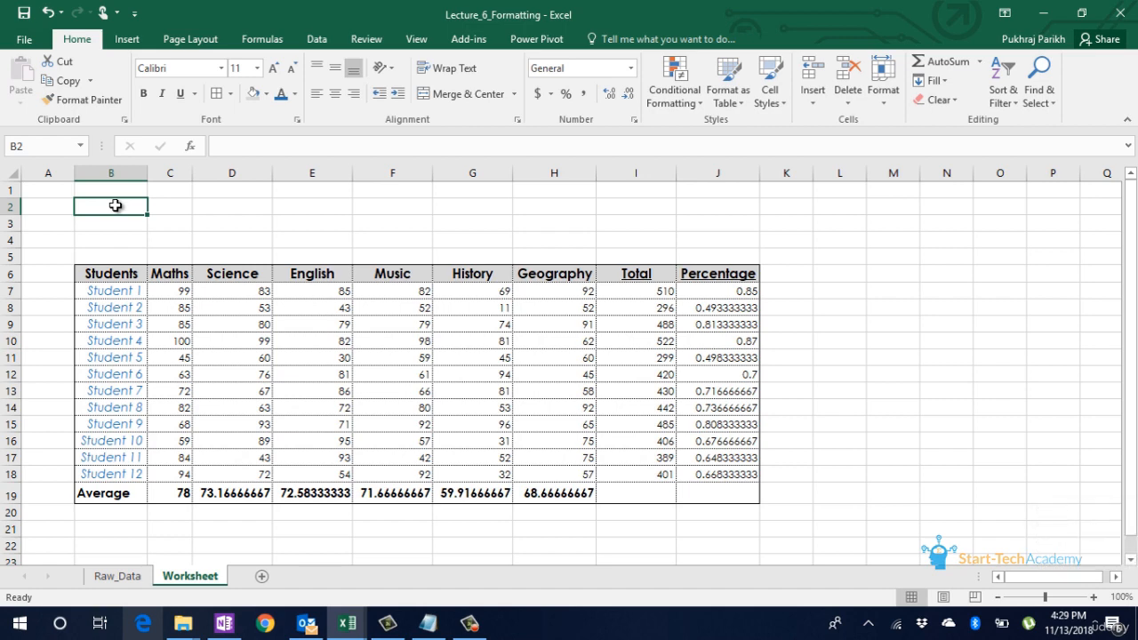
# Step: Delete the entire blank row 4 above the table
pyautogui.rightClick(129, 238)
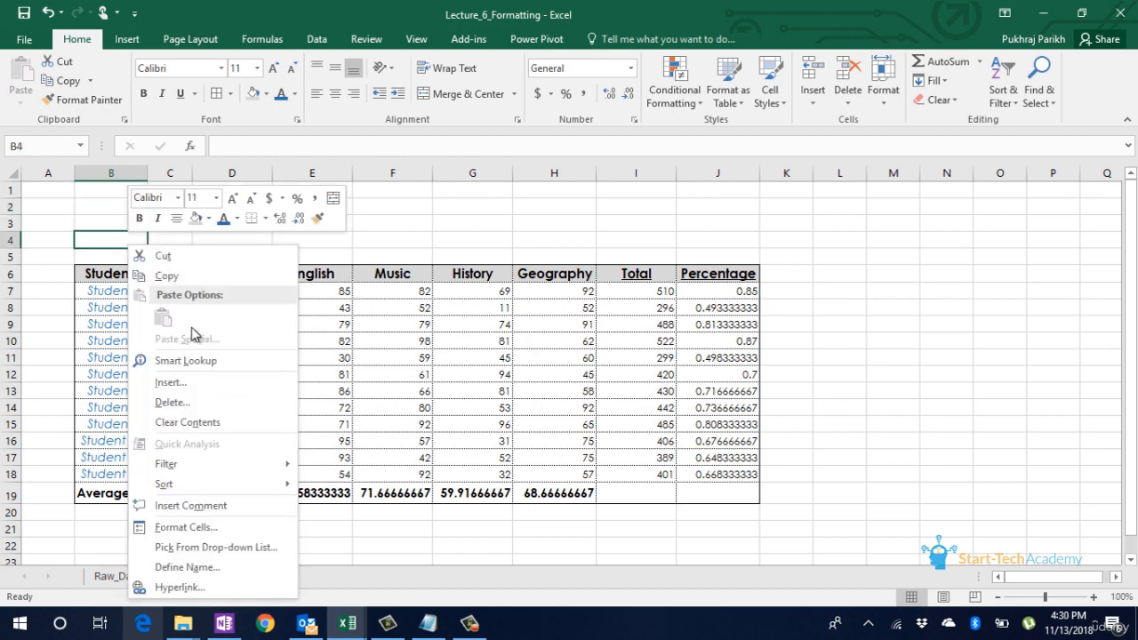
pyautogui.click(184, 401)
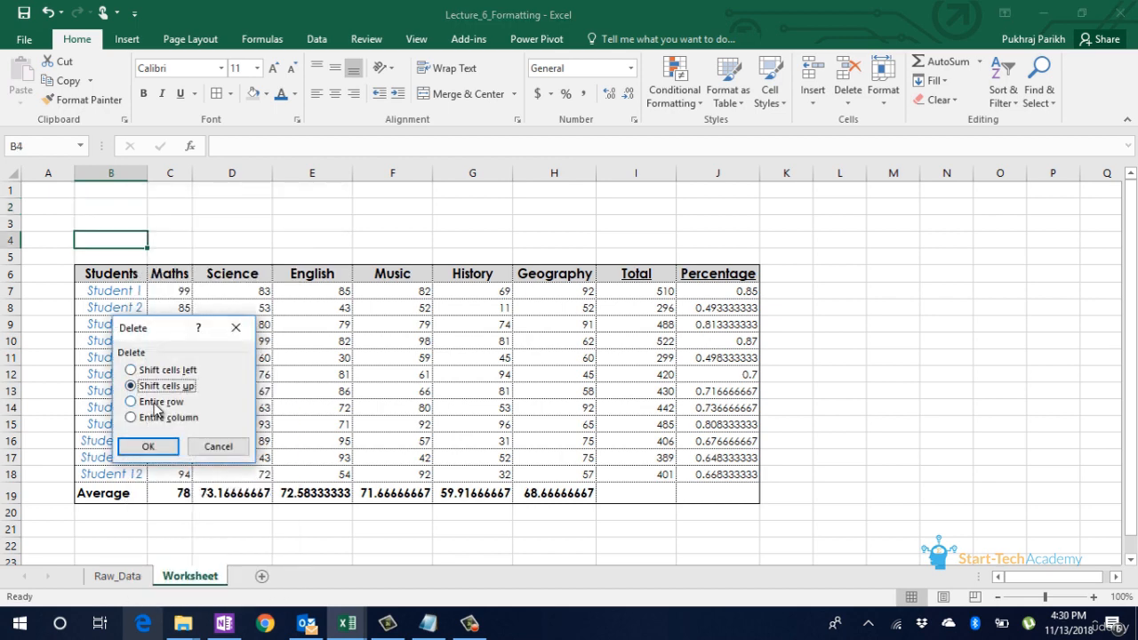
pyautogui.click(158, 402)
pyautogui.click(152, 444)
# Step: Enter the title "Data Formatting" in cell B2
pyautogui.click(138, 199)
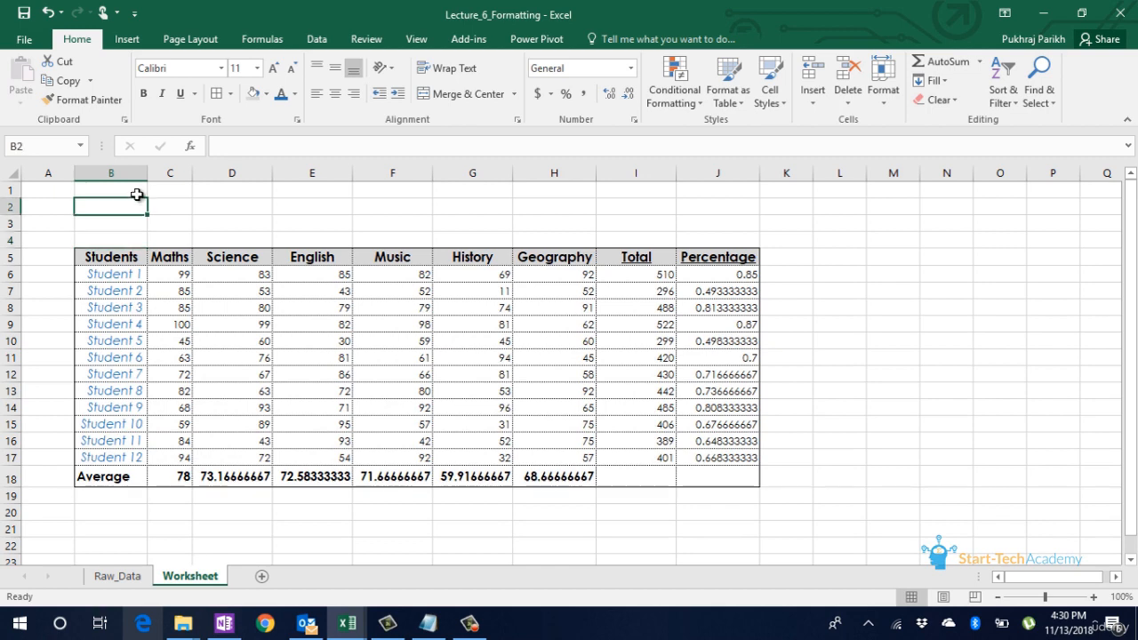
pyautogui.write('Data')
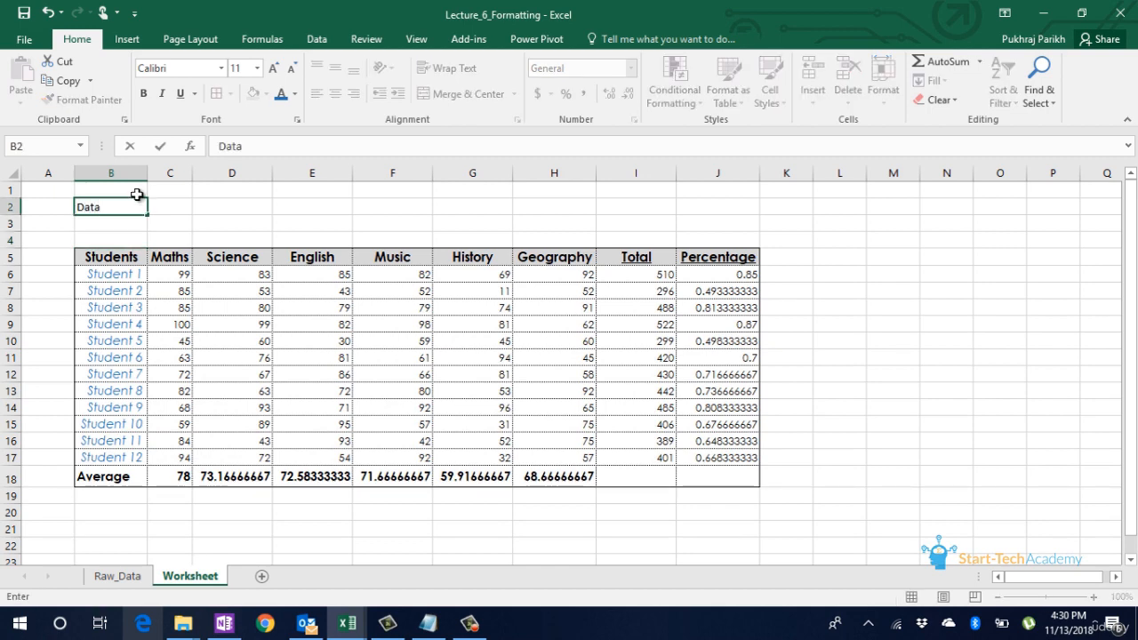
pyautogui.write(' Formatting')
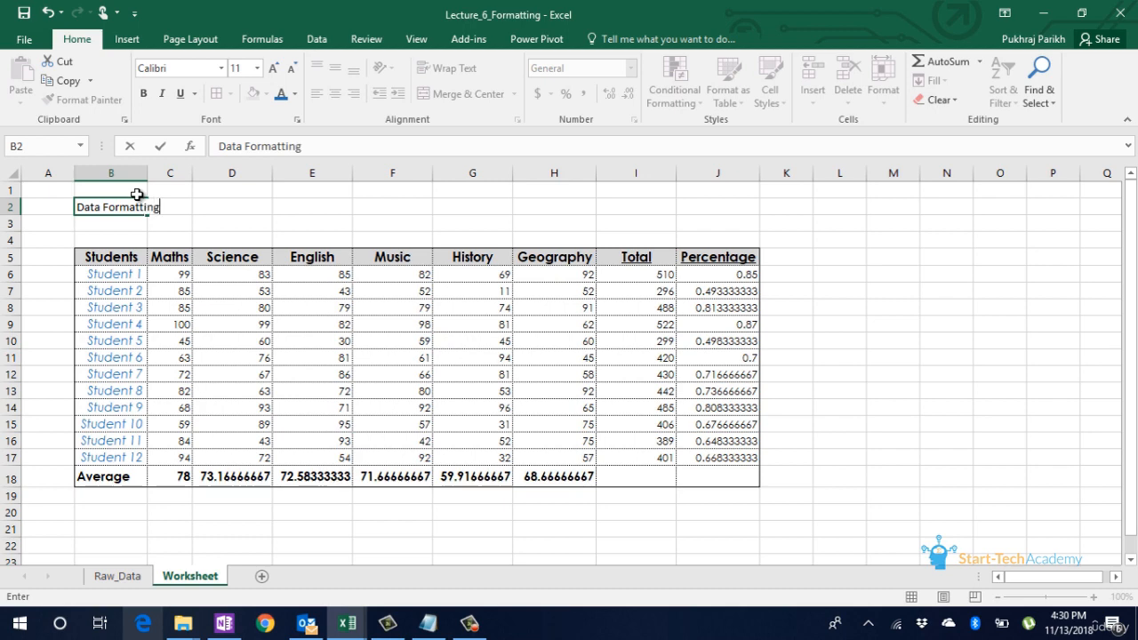
pyautogui.press('Tab')
pyautogui.press('Return')
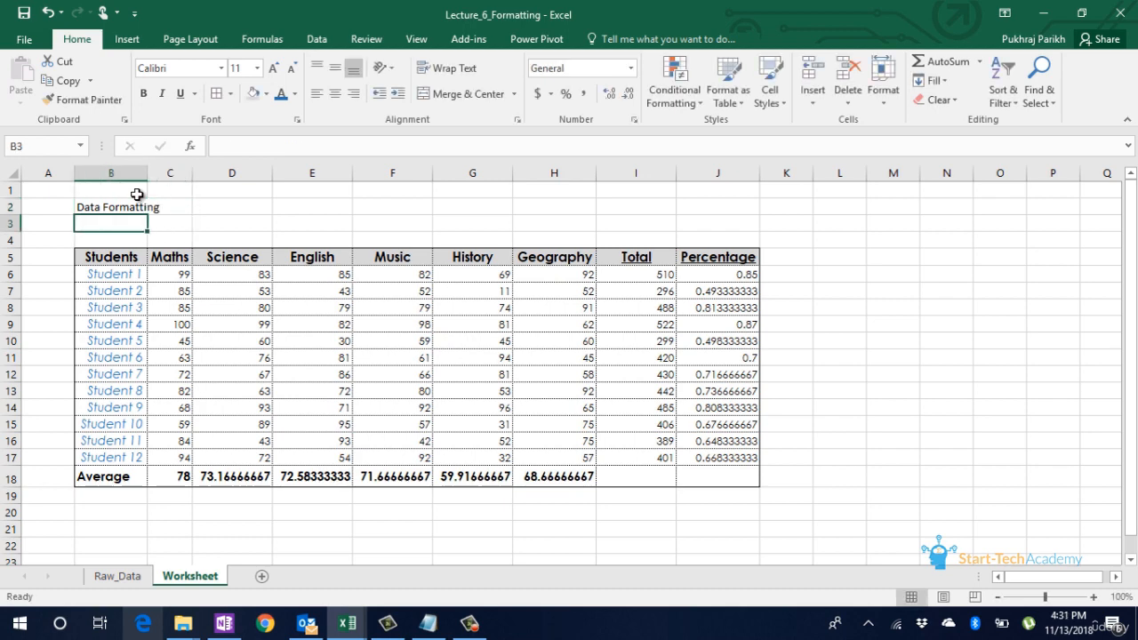
# Step: Enter the subtitle "Student Data of class 12th" in cell B3
pyautogui.write('Student')
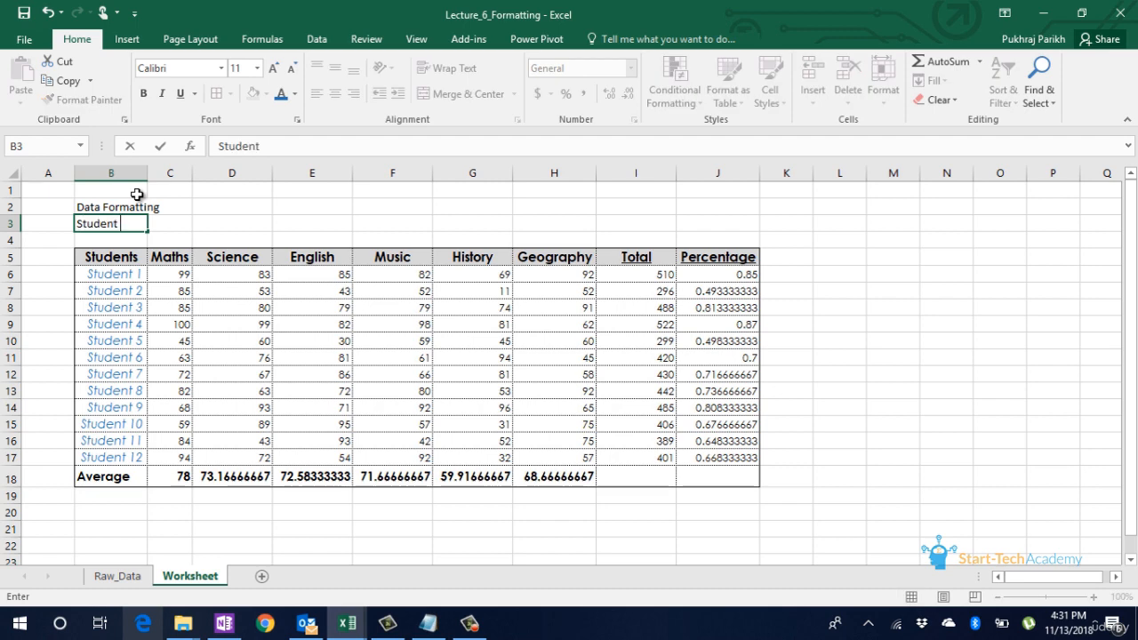
pyautogui.write(' Data of class 12')
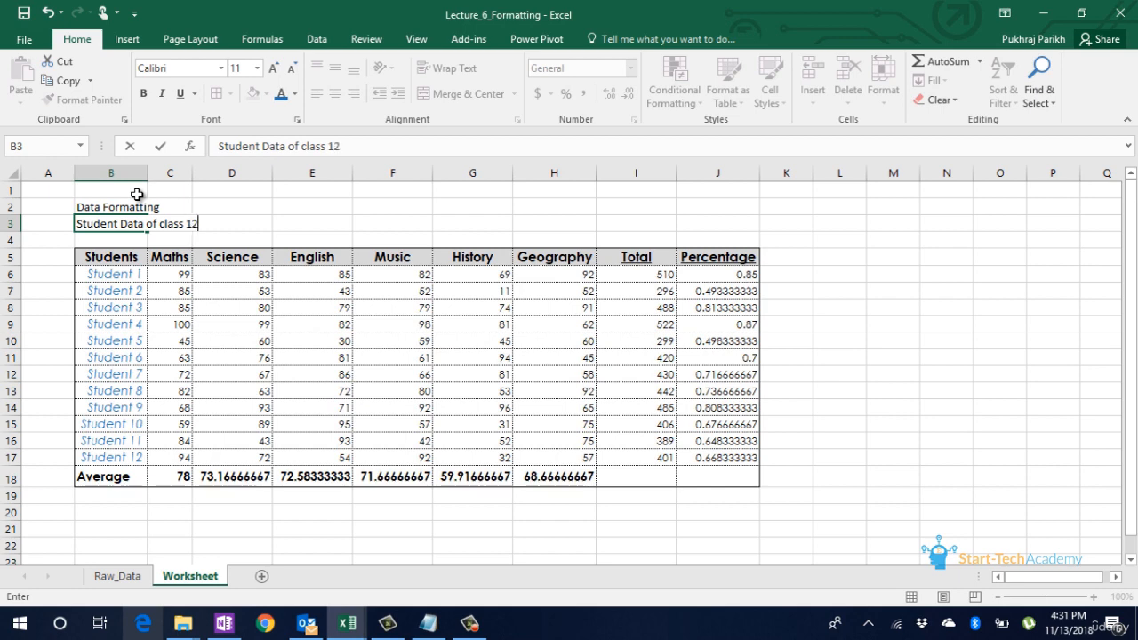
pyautogui.write('th')
# Step: Format the title in cell B2 with font size 14, bold and blue text
pyautogui.click(133, 205)
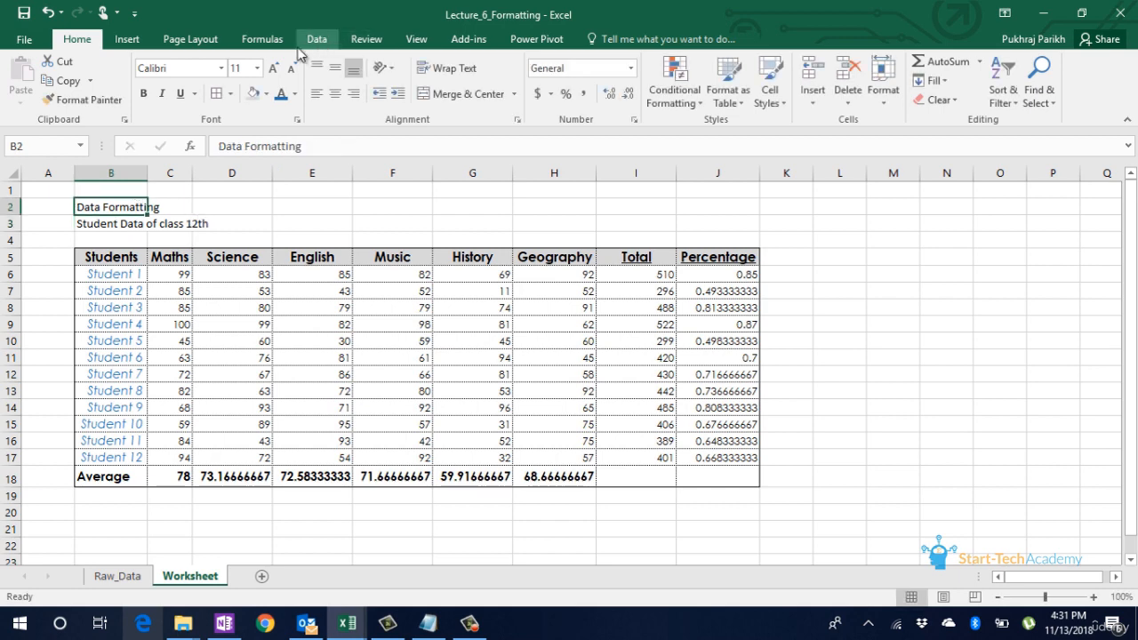
pyautogui.click(273, 68)
pyautogui.click(273, 68)
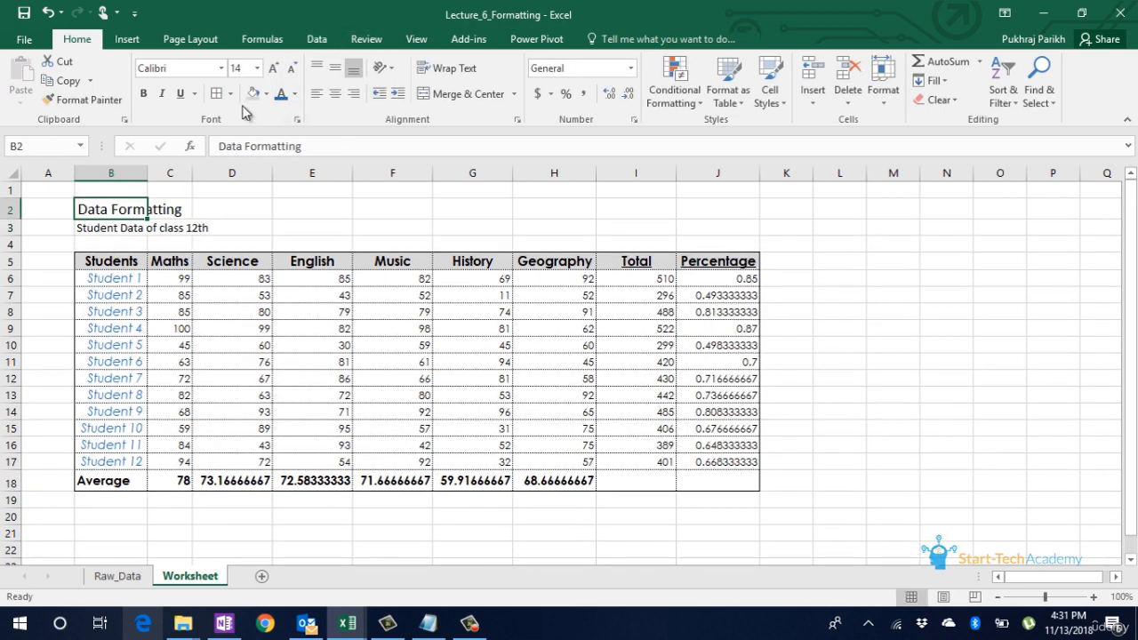
pyautogui.hotkey('ctrl', 'b')
pyautogui.click(283, 98)
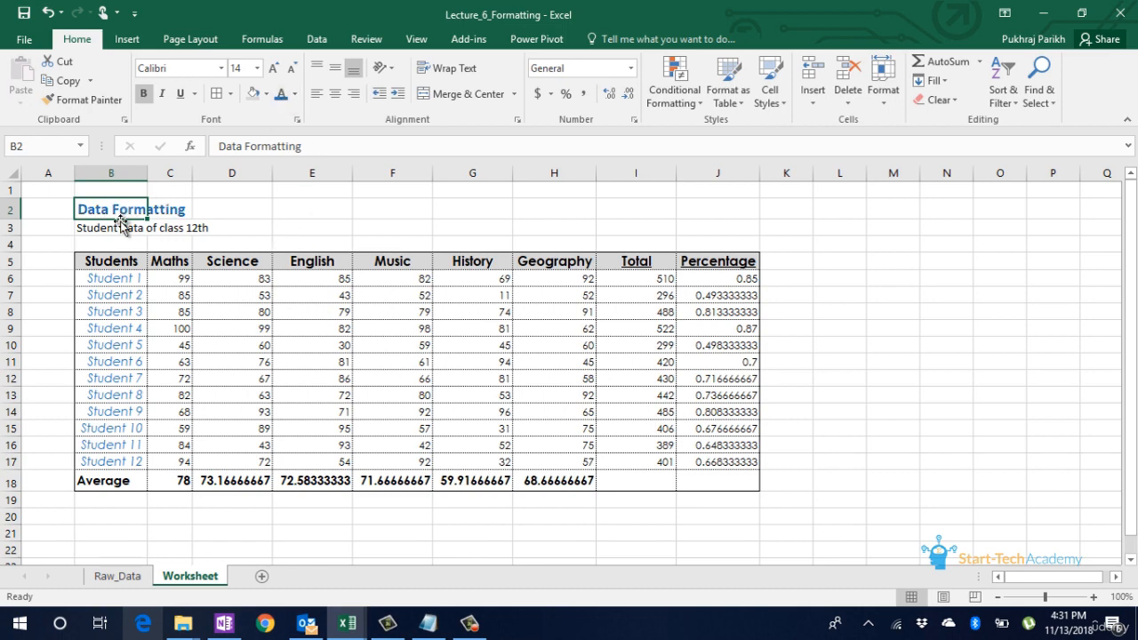
# Step: Reduce the subtitle in cell B3 to font size 10 and wrap its text within the cell
pyautogui.click(119, 228)
pyautogui.click(291, 70)
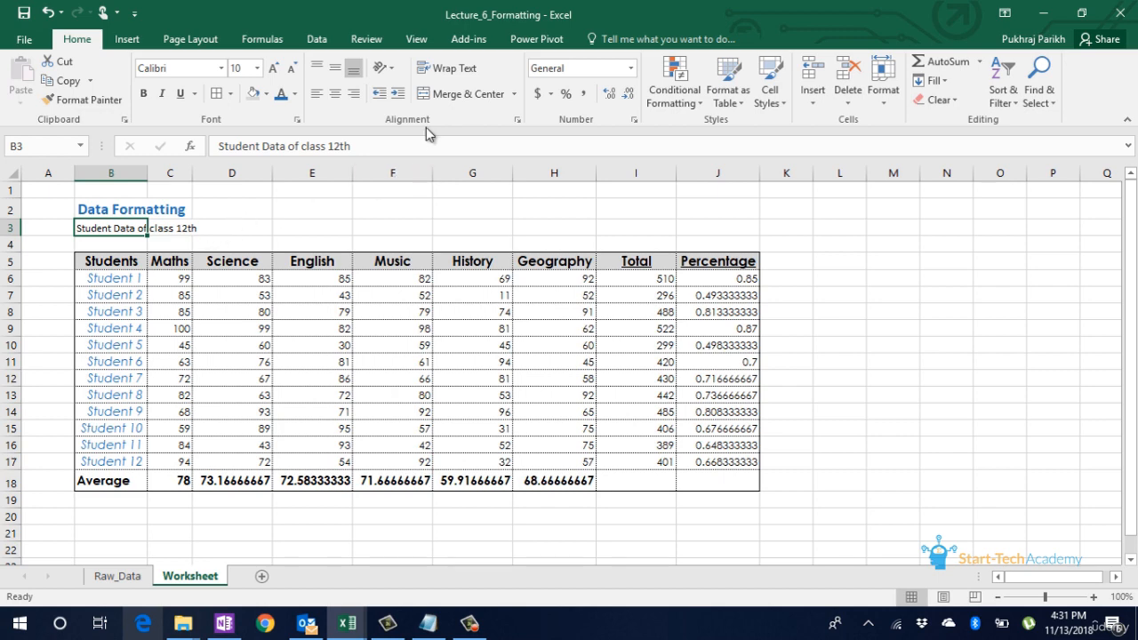
pyautogui.click(446, 71)
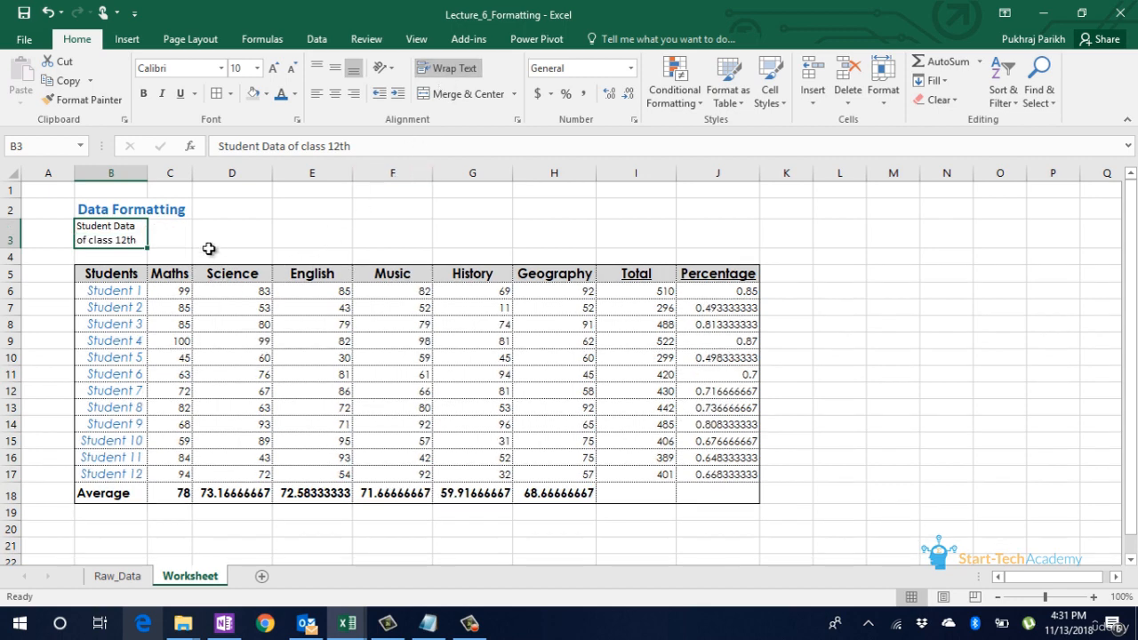
# Step: Extend the subtitle in cell B3 to read "Student Data of class 12th and class 10th"
pyautogui.click(369, 148)
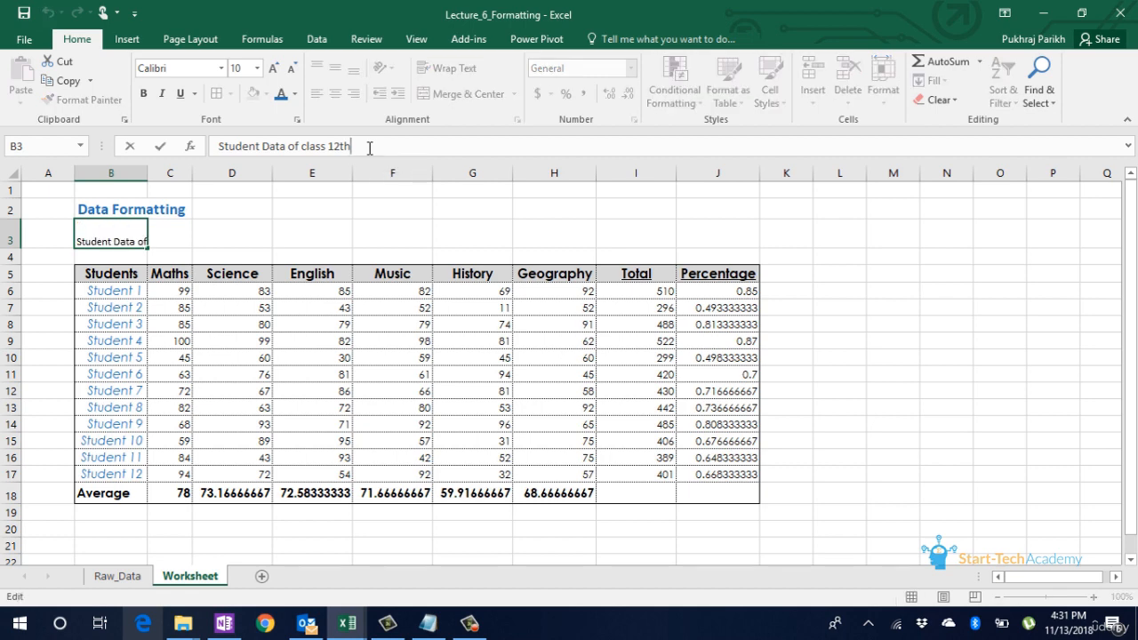
pyautogui.click(308, 222)
pyautogui.click(140, 241)
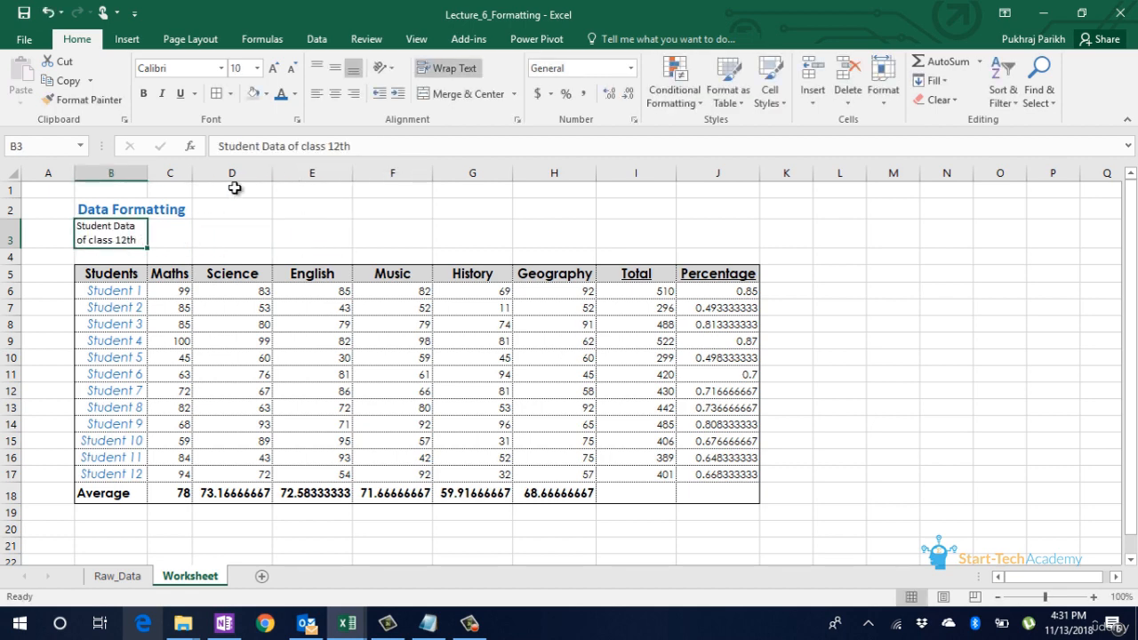
pyautogui.click(364, 144)
pyautogui.write('and cl')
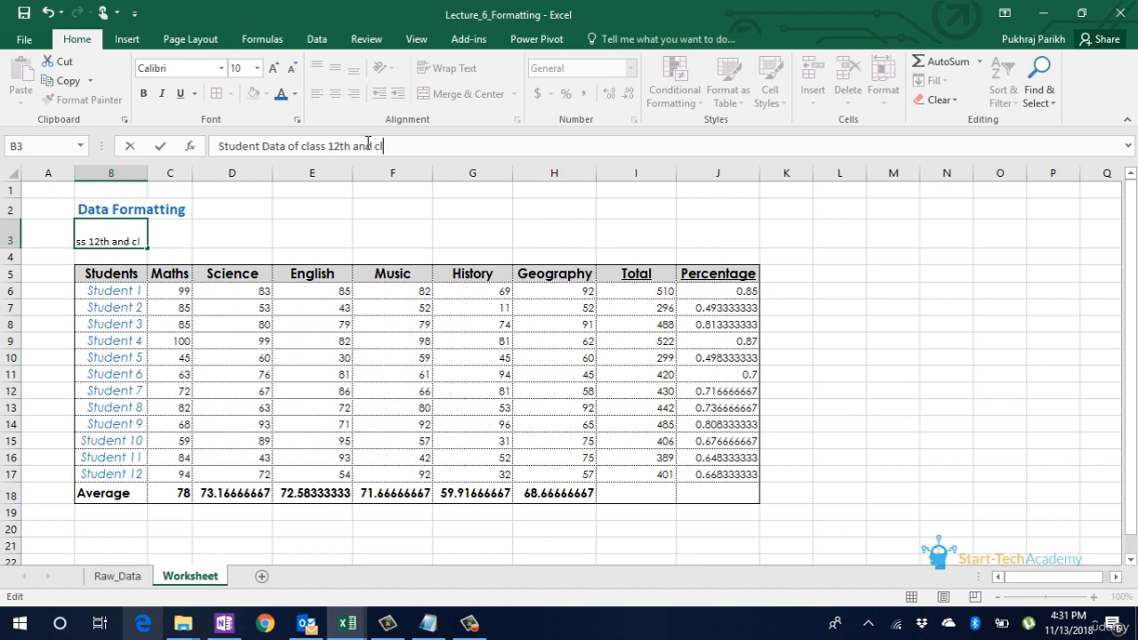
pyautogui.write('ass 10th')
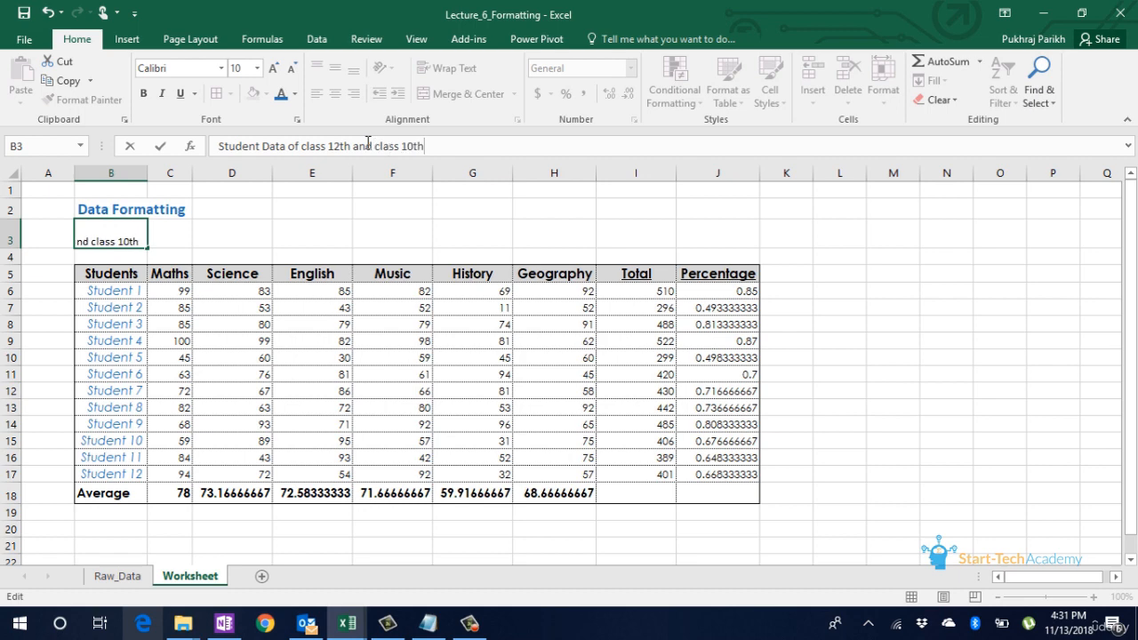
pyautogui.press('Return')
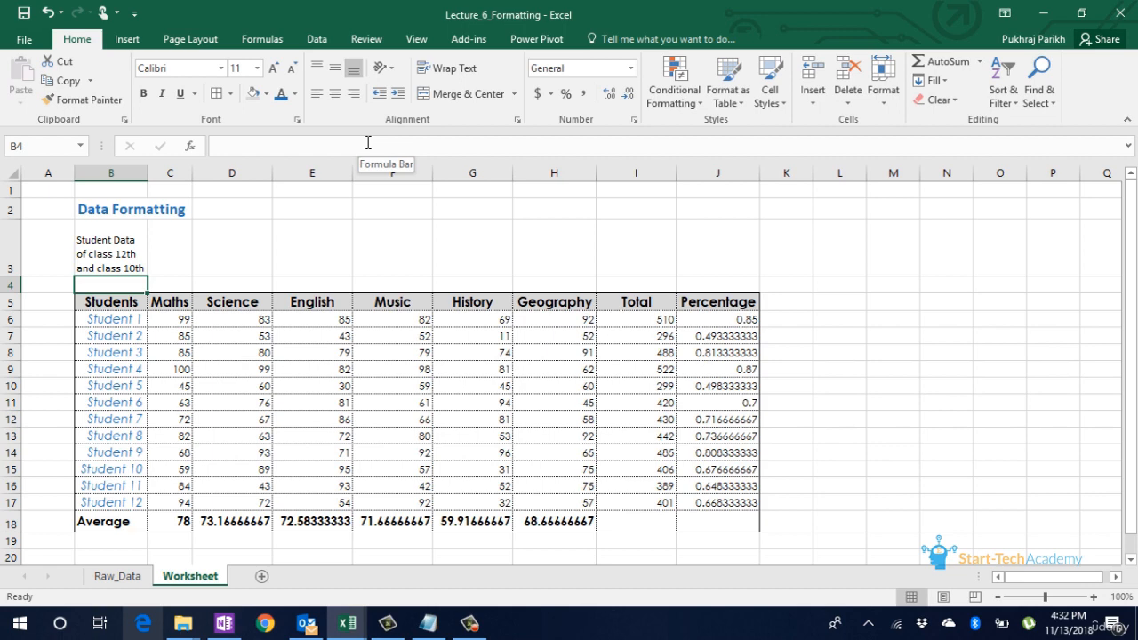
# Step: Turn off text wrapping for the subtitle in cell B3
pyautogui.press('Up')
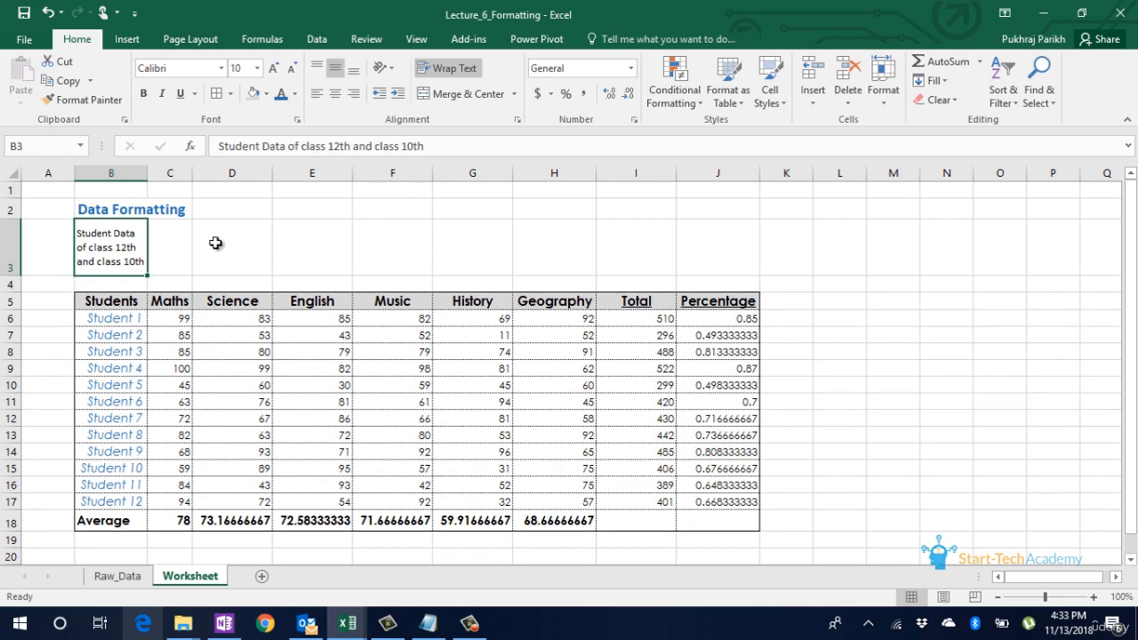
pyautogui.click(456, 71)
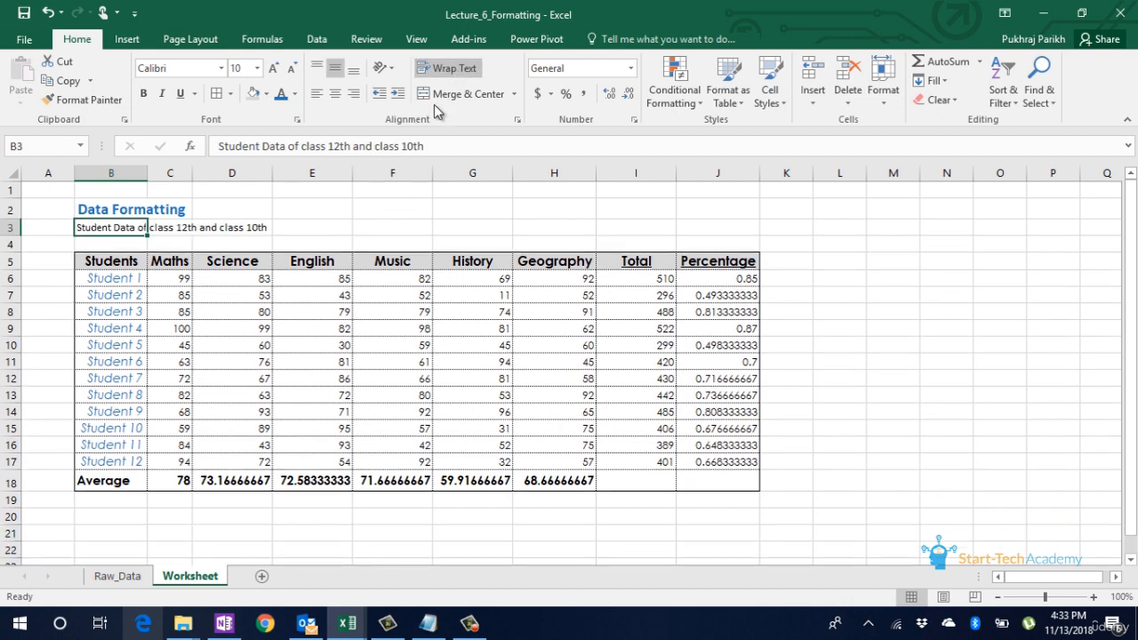
pyautogui.click(307, 228)
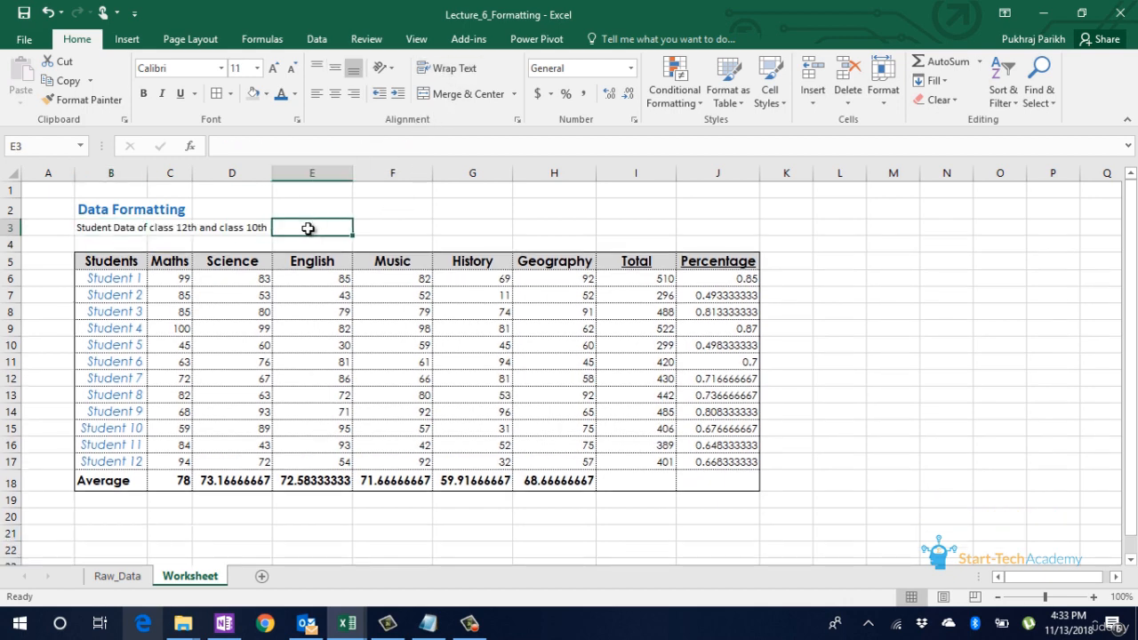
# Step: Merge cells B3 to J3 across the table width and left-align the subtitle
pyautogui.click(106, 231)
pyautogui.moveTo(106, 231); pyautogui.dragTo(697, 229)
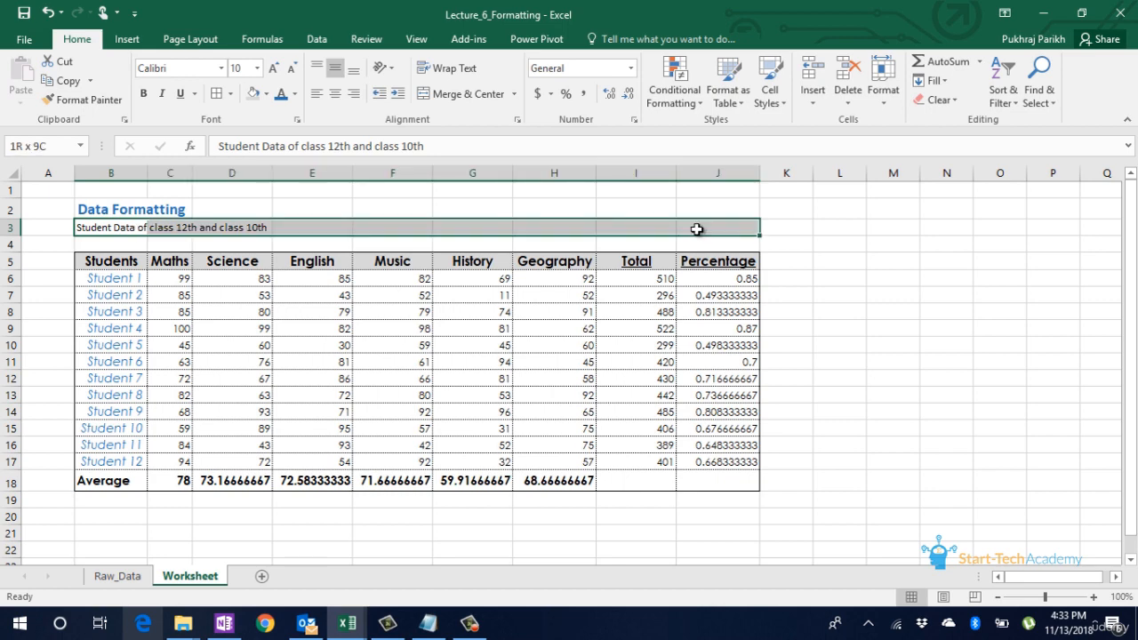
pyautogui.moveTo(697, 229); pyautogui.dragTo(695, 228)
pyautogui.click(513, 95)
pyautogui.click(513, 95)
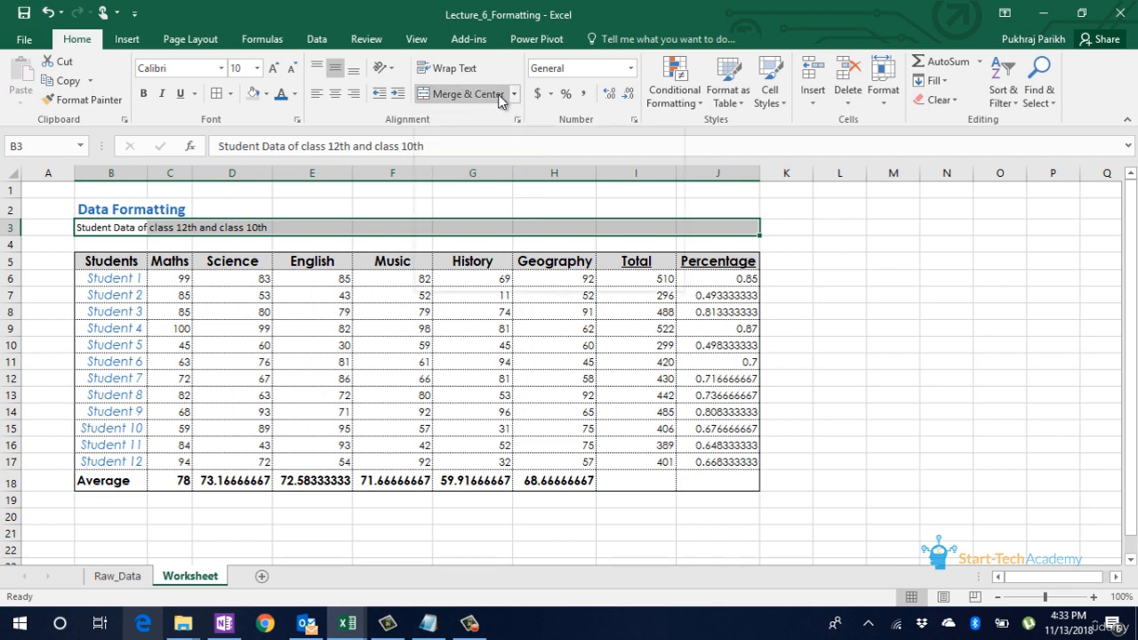
pyautogui.click(496, 98)
pyautogui.click(322, 95)
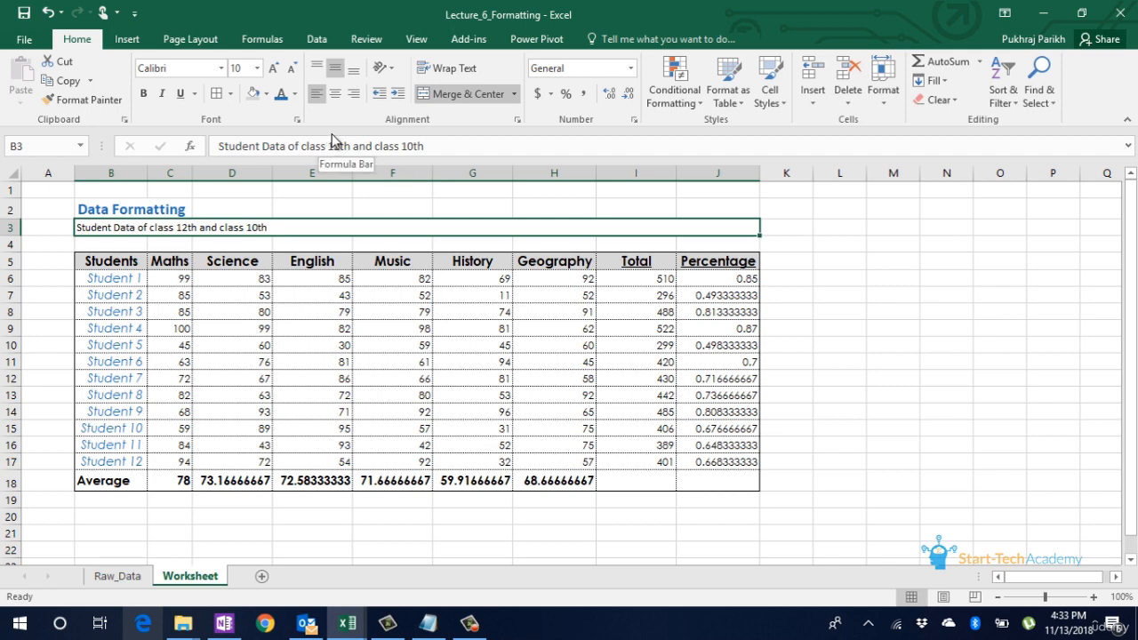
pyautogui.click(344, 207)
pyautogui.click(315, 223)
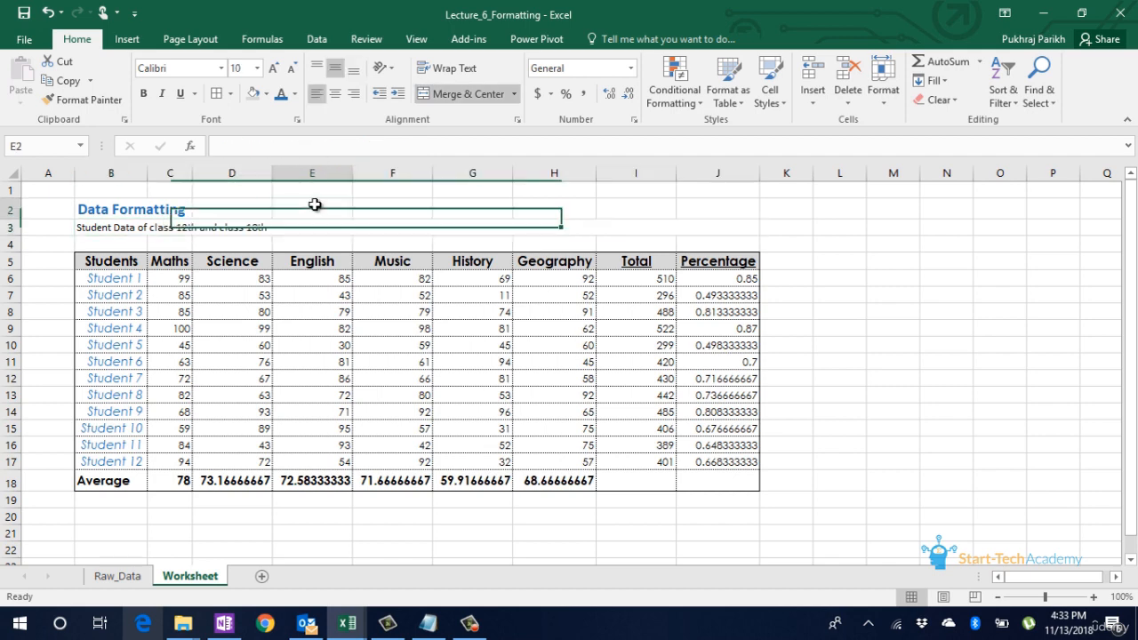
pyautogui.click(312, 215)
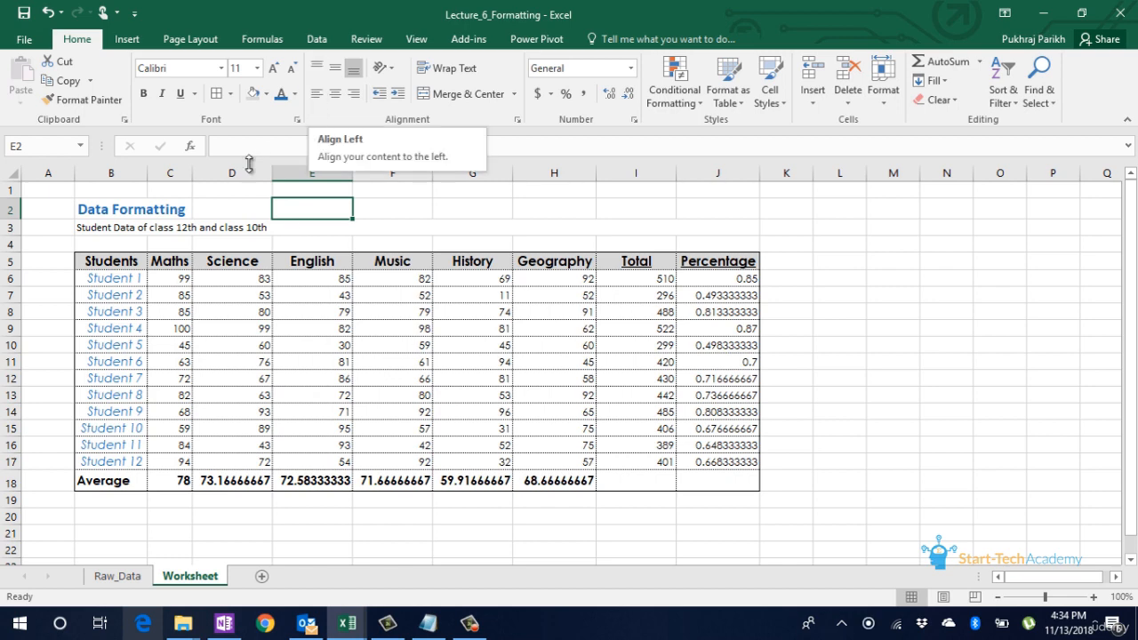
pyautogui.click(115, 226)
pyautogui.moveTo(108, 213); pyautogui.dragTo(167, 211)
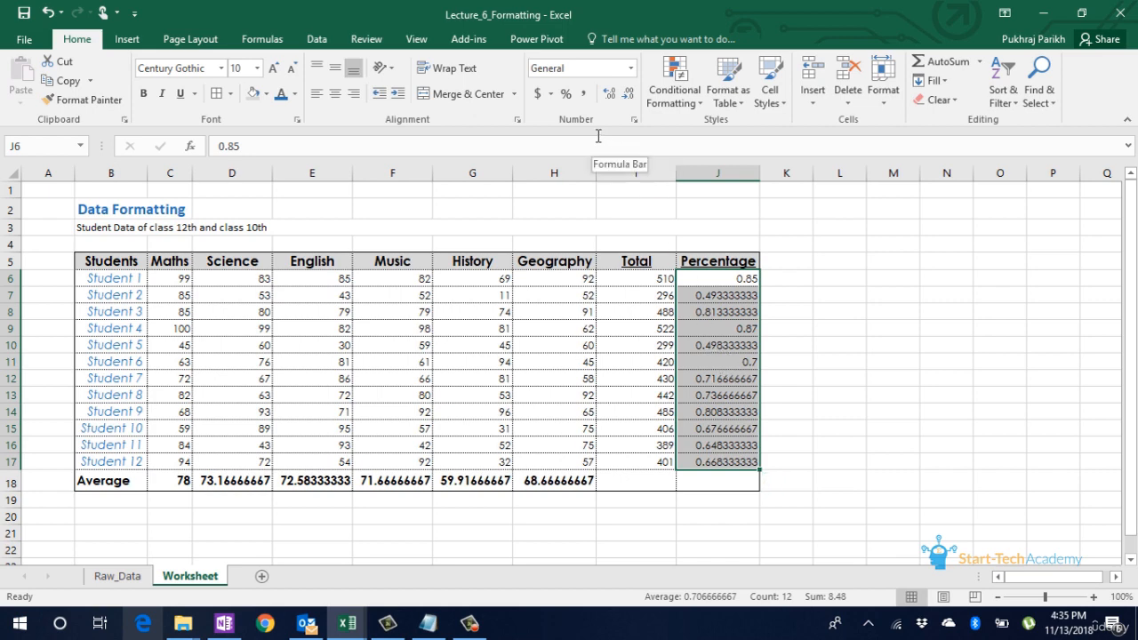
# Step: Format the Percentage column values in J6:J17 with the percent style
pyautogui.click(566, 94)
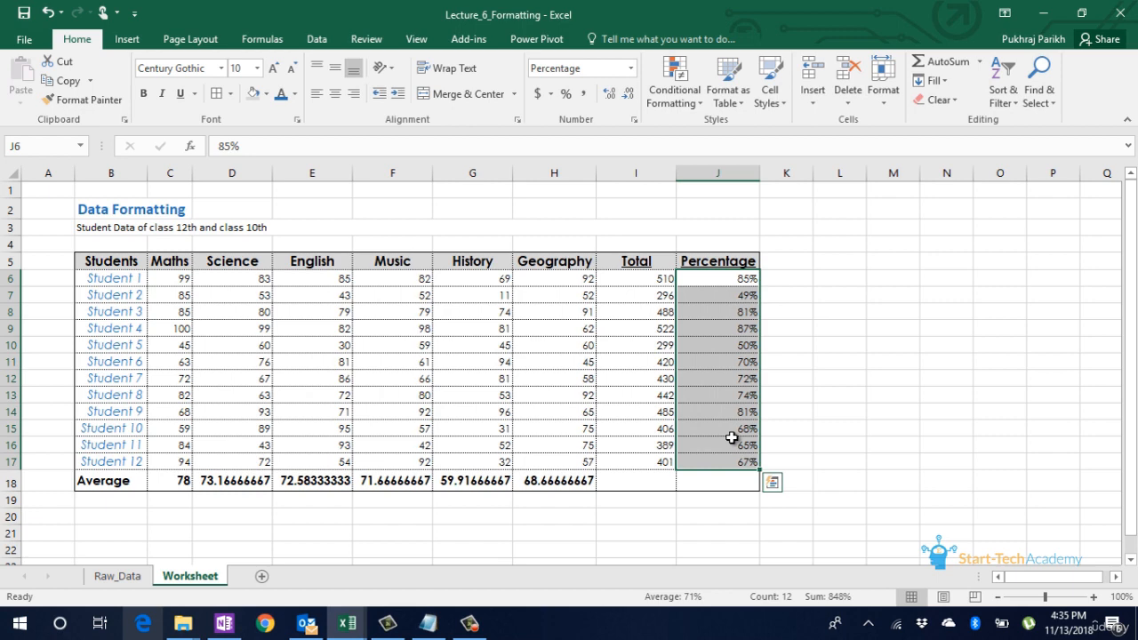
pyautogui.click(731, 437)
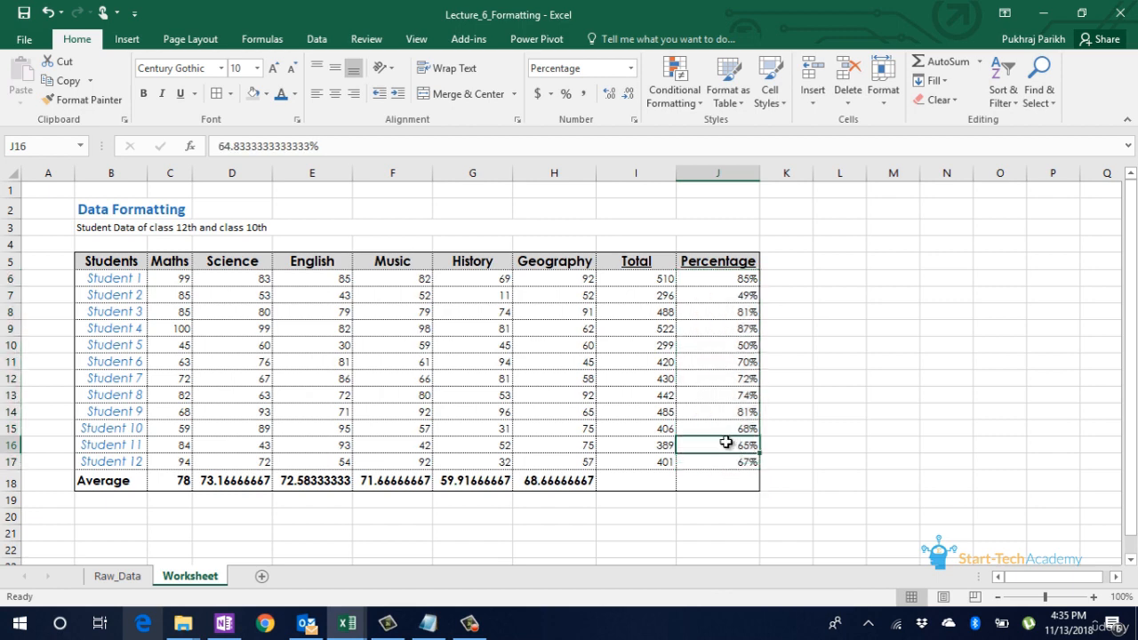
# Step: Reduce the Average row values in C18:H18 to one decimal place
pyautogui.click(285, 482)
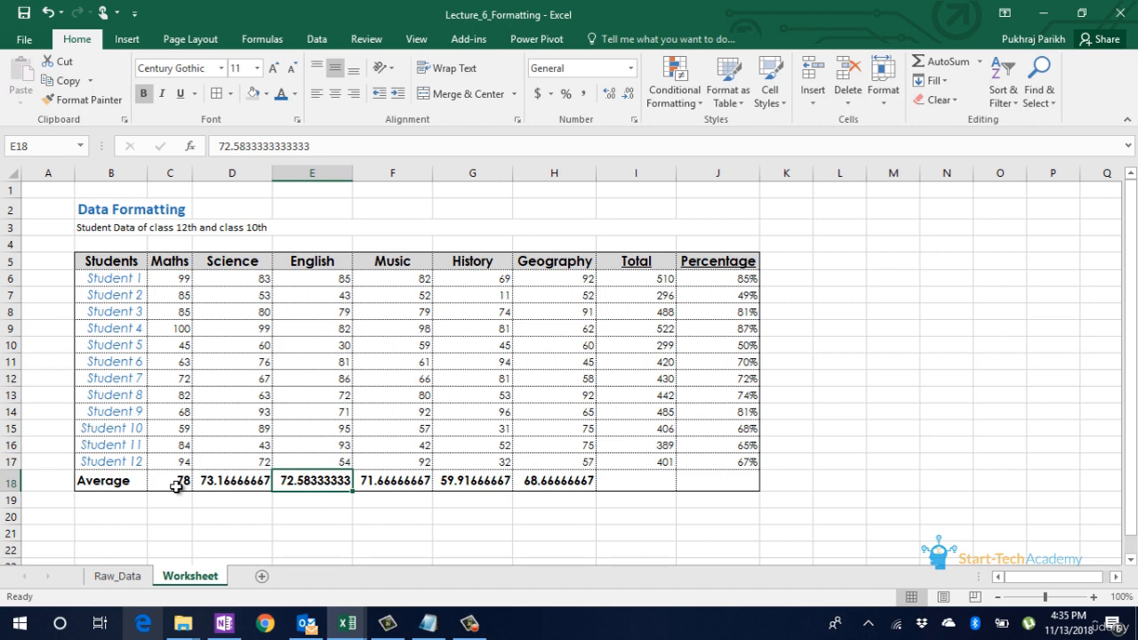
pyautogui.moveTo(176, 486); pyautogui.dragTo(523, 480)
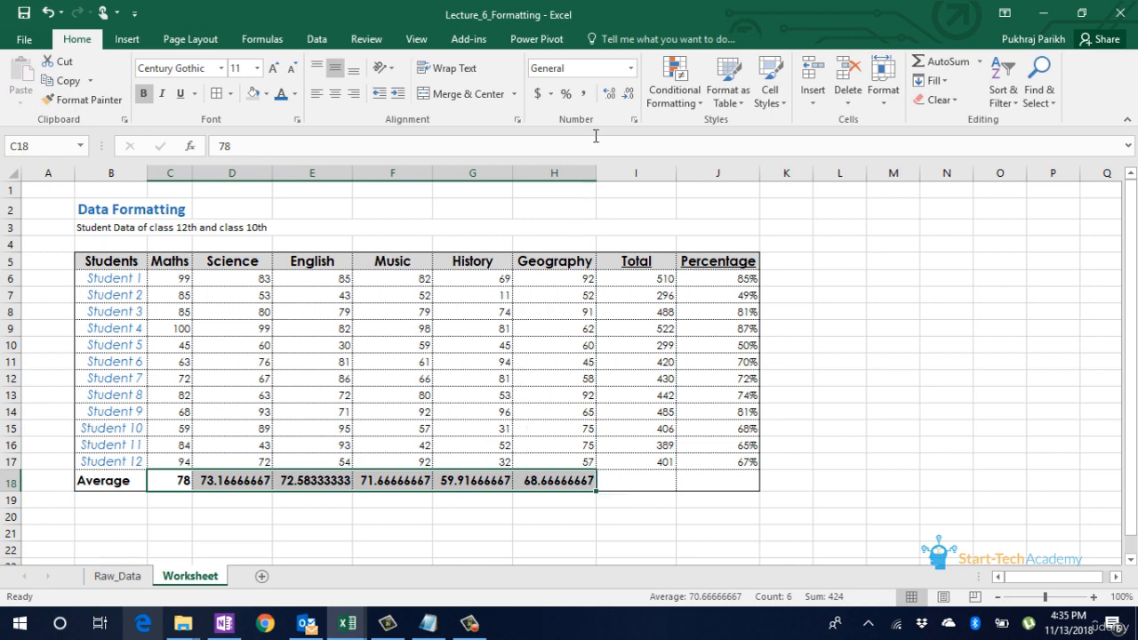
pyautogui.click(626, 95)
pyautogui.click(626, 94)
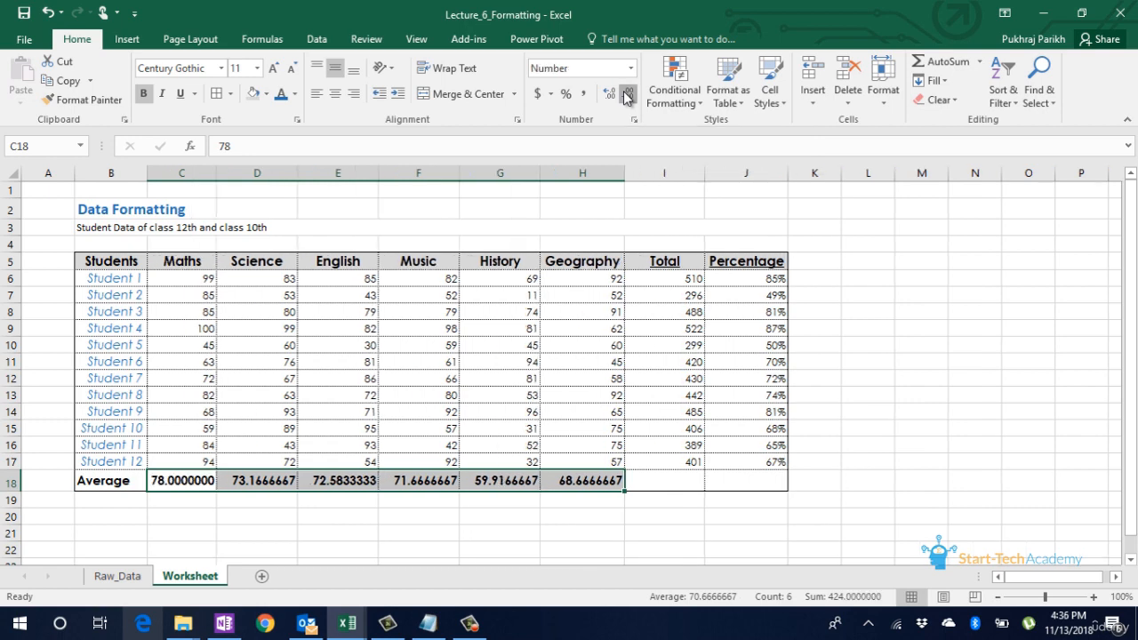
pyautogui.click(626, 94)
pyautogui.click(626, 94)
pyautogui.click(627, 95)
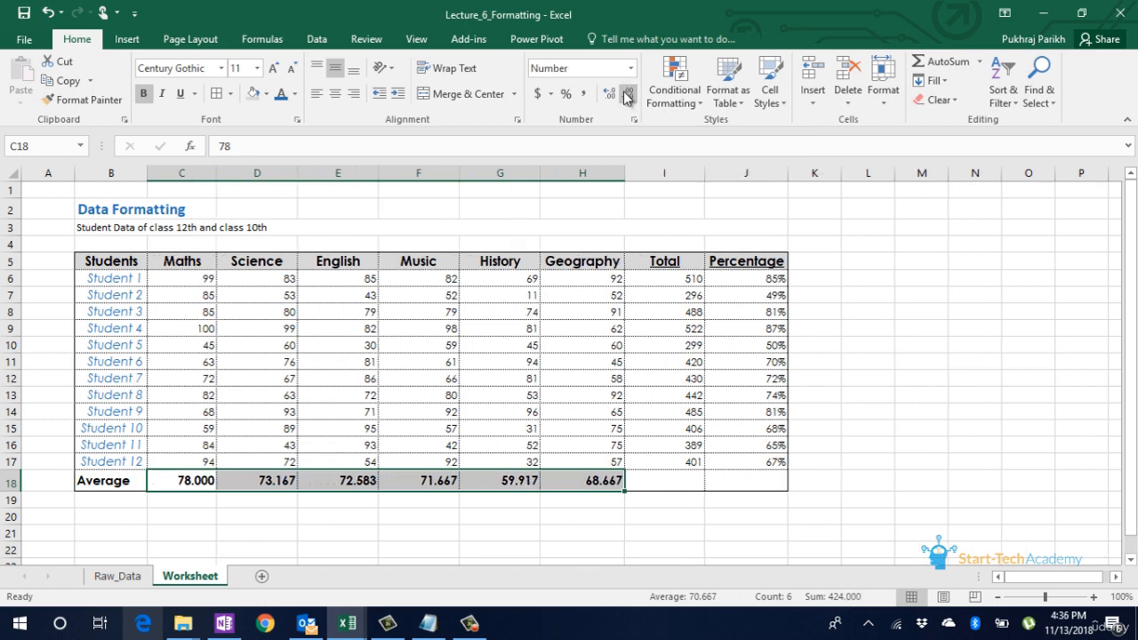
pyautogui.click(627, 95)
pyautogui.click(628, 95)
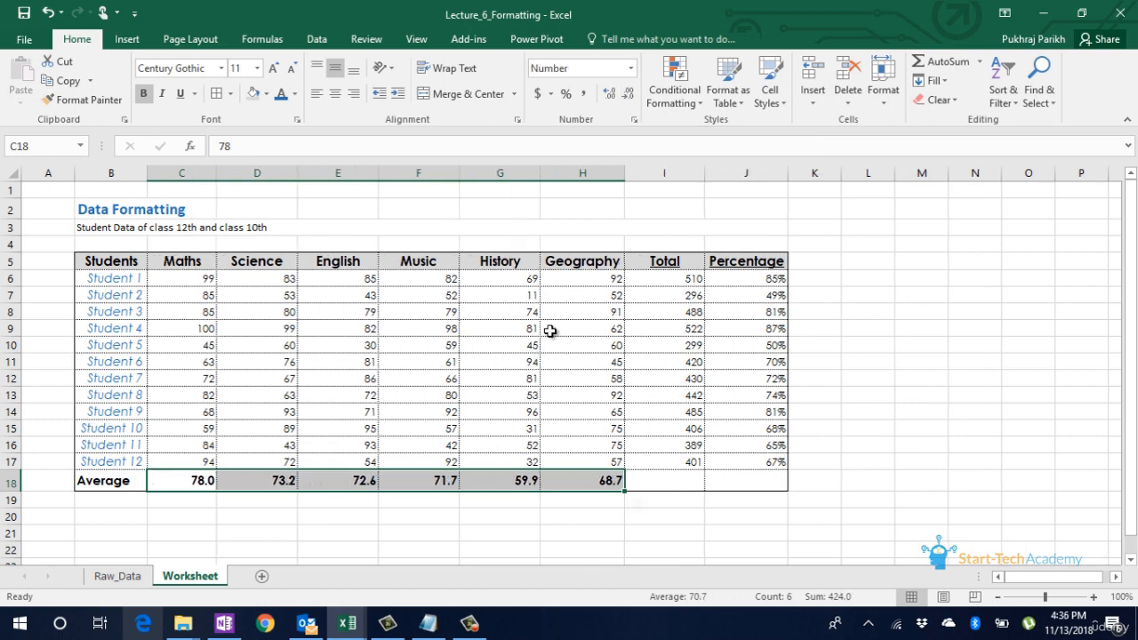
pyautogui.click(418, 516)
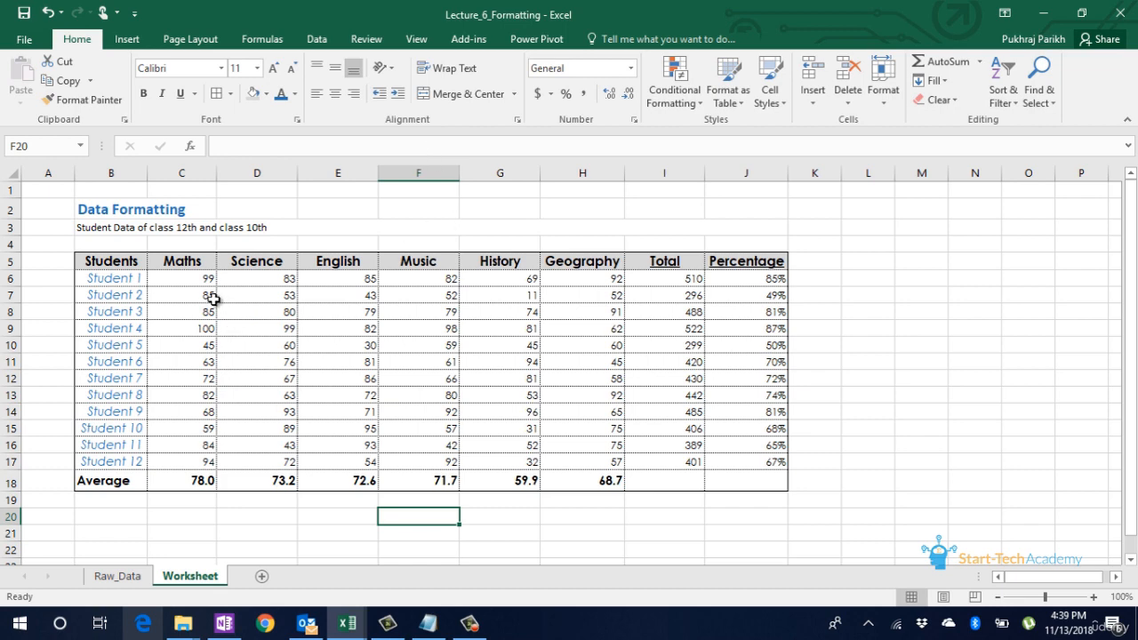
# Step: Highlight marks less than 35 in C6:H17 using the Light Red Fill with Dark Red Text conditional format
pyautogui.click(176, 278)
pyautogui.hotkey('shift', 'Right')
pyautogui.hotkey('shift', 'Right')
pyautogui.hotkey('shift', 'Right')
pyautogui.hotkey('shift', 'Right')
pyautogui.hotkey('shift', 'Right')
pyautogui.hotkey('shift', 'Right')
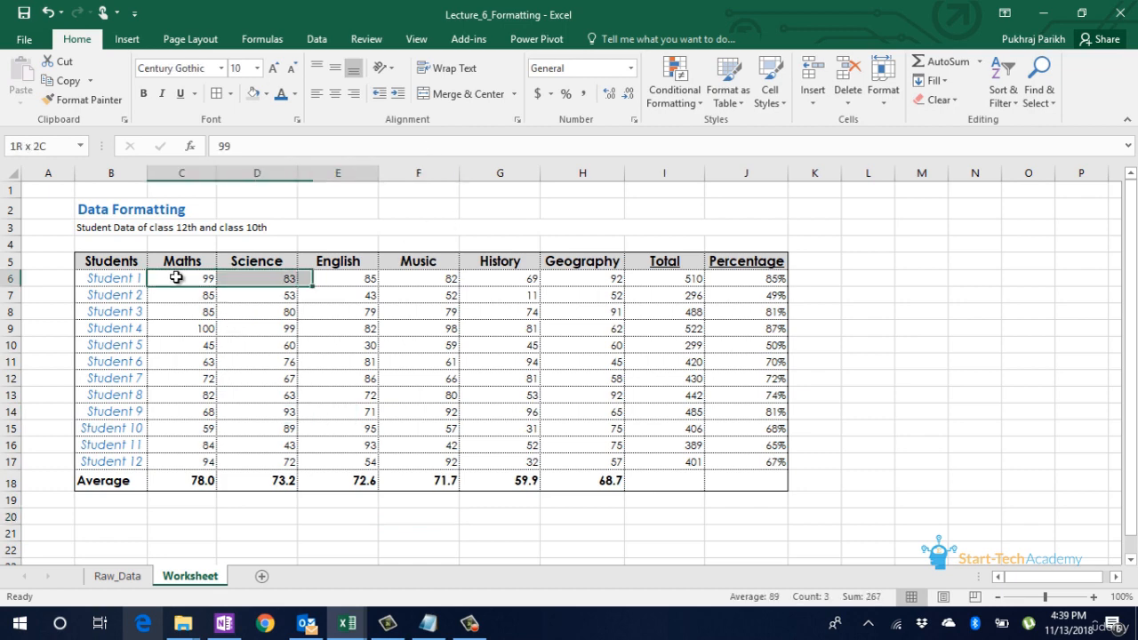
pyautogui.hotkey('shift', 'Left')
pyautogui.scroll(-2, 176, 278)
pyautogui.hotkey('shift', 'Down')
pyautogui.hotkey('shift', 'Down')
pyautogui.hotkey('shift', 'Down')
pyautogui.hotkey('shift', 'Down')
pyautogui.hotkey('shift', 'Down')
pyautogui.hotkey('shift', 'Down')
pyautogui.hotkey('shift', 'Down')
pyautogui.hotkey('shift', 'Down')
pyautogui.hotkey('shift', 'Down')
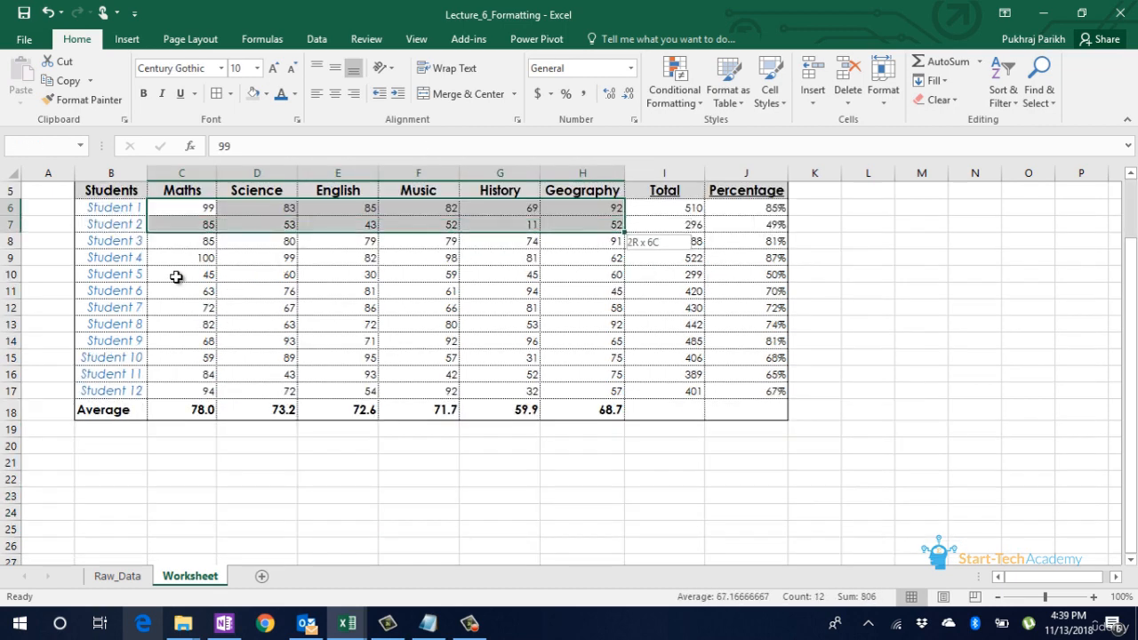
pyautogui.hotkey('shift', 'Down')
pyautogui.hotkey('shift', 'Down')
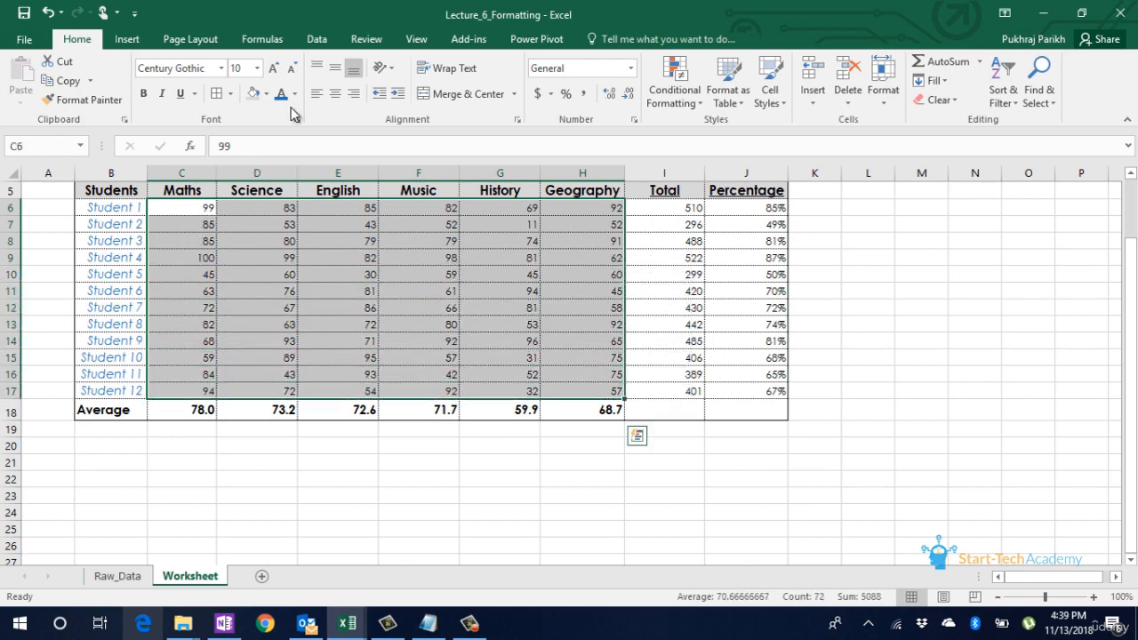
pyautogui.click(679, 111)
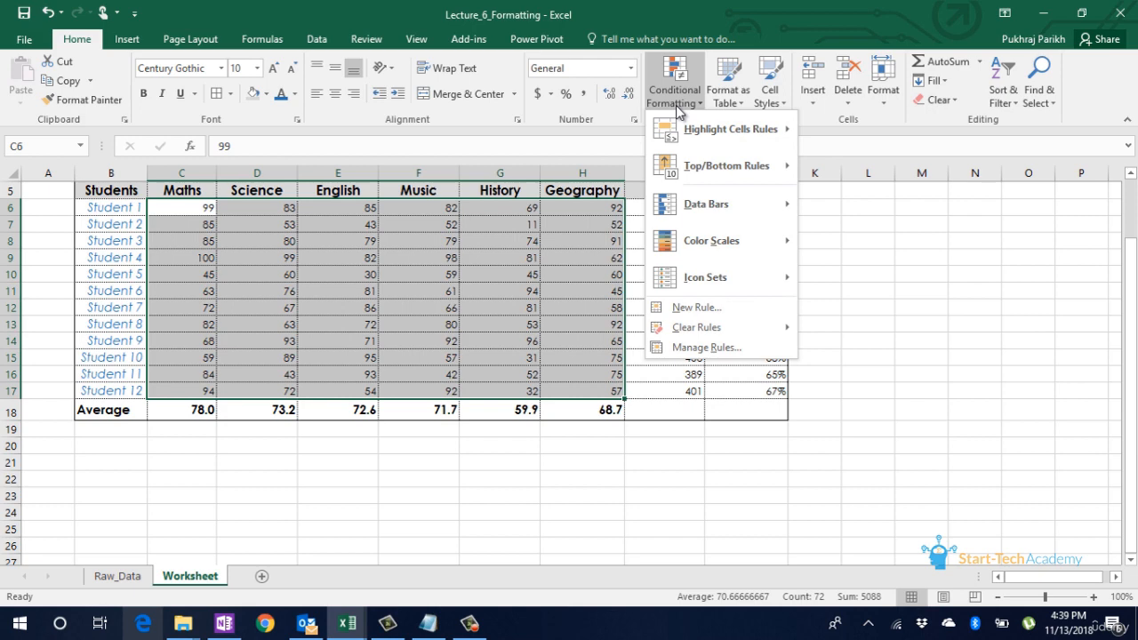
pyautogui.moveTo(756, 135)
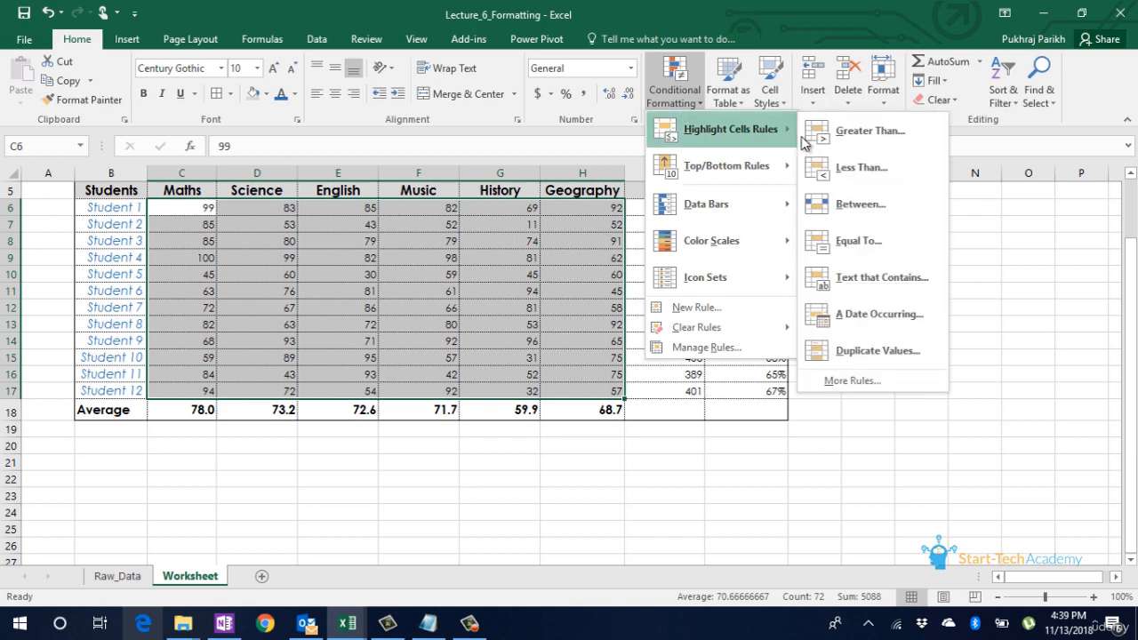
pyautogui.click(870, 174)
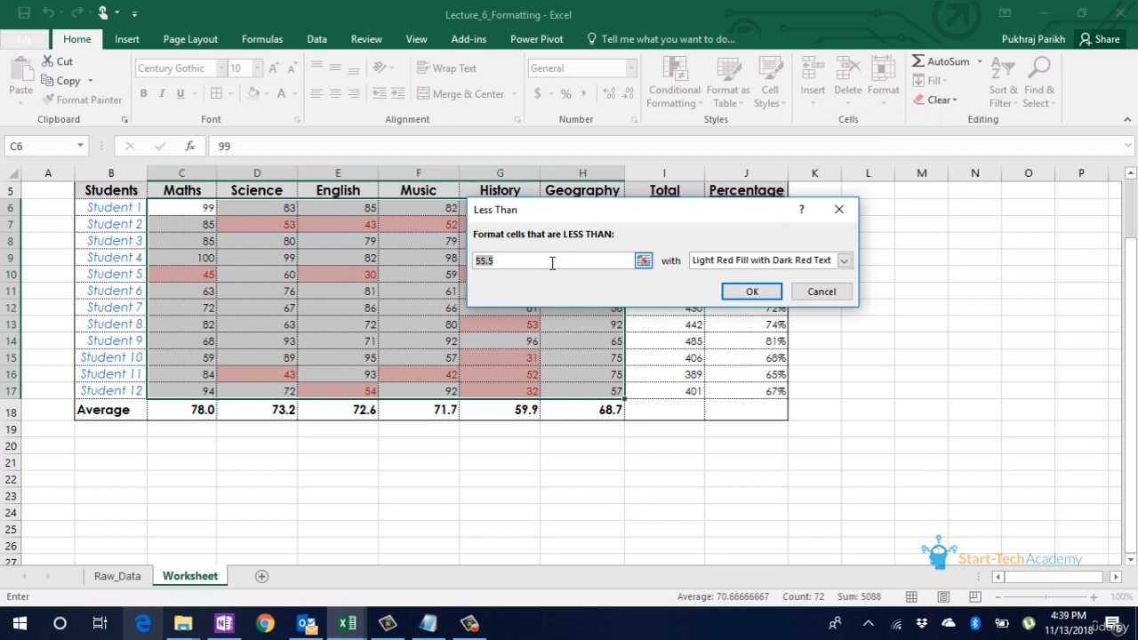
pyautogui.write('35')
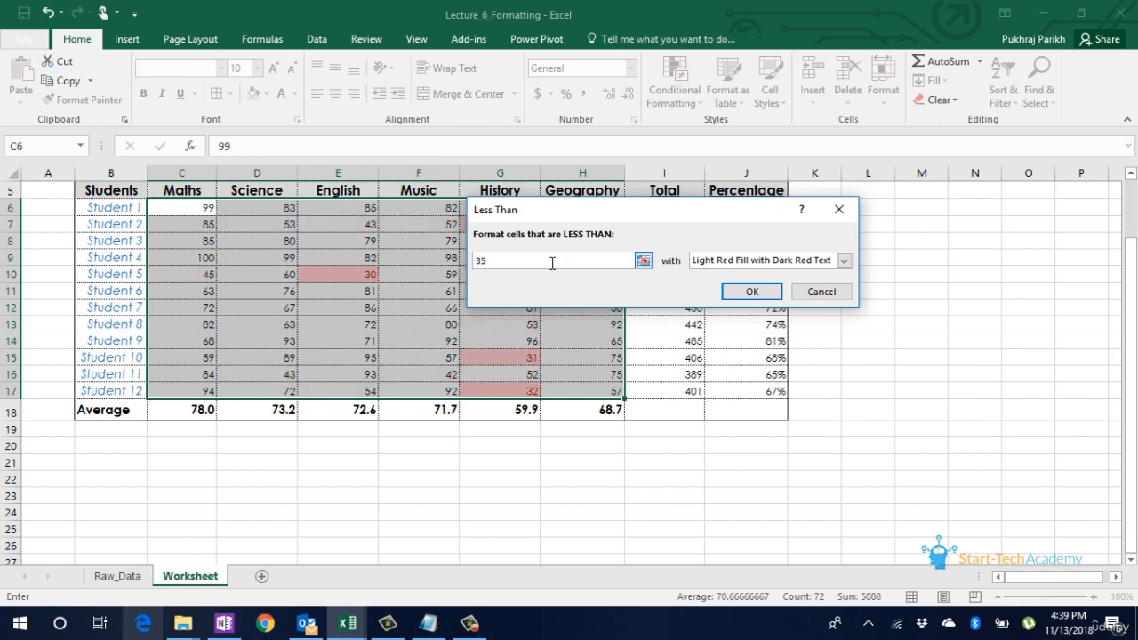
pyautogui.click(844, 260)
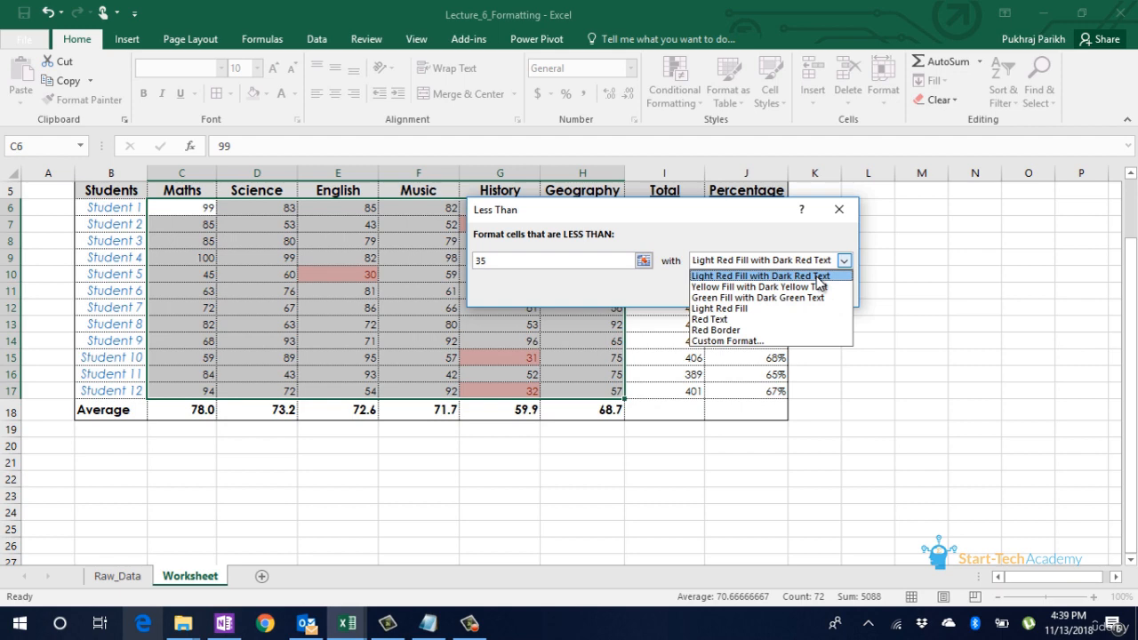
pyautogui.click(818, 278)
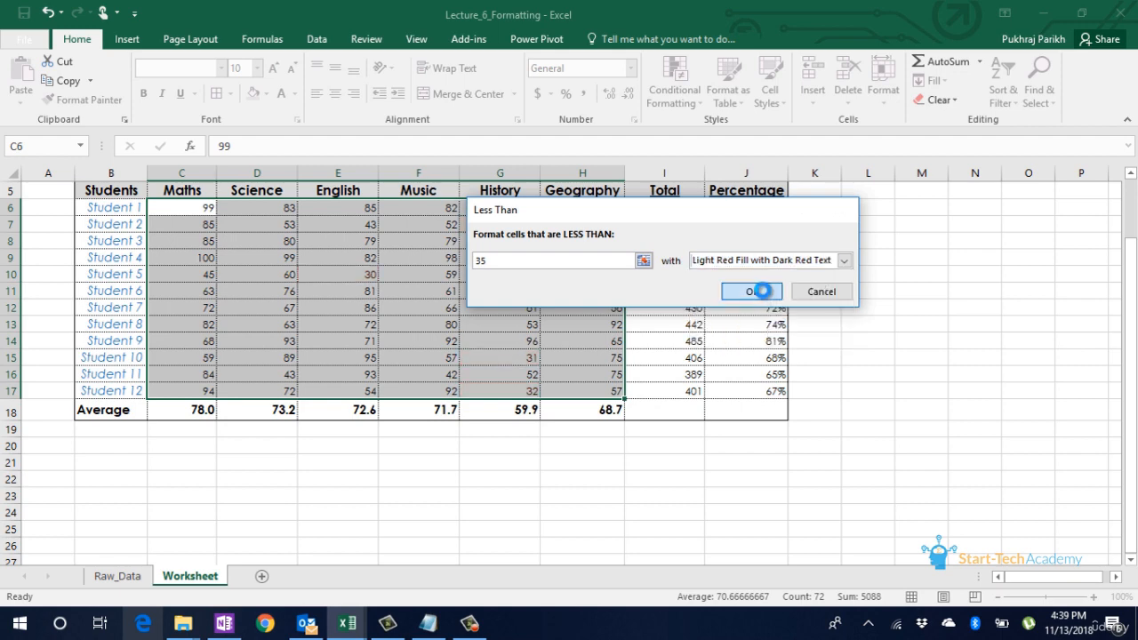
pyautogui.click(752, 291)
pyautogui.click(546, 306)
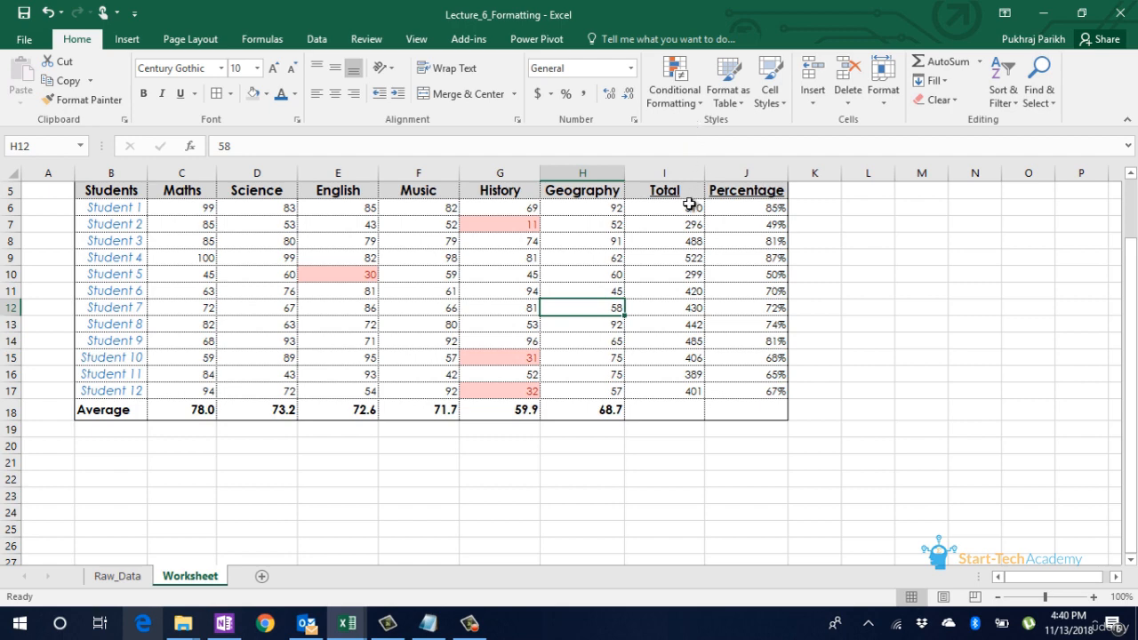
# Step: Add a Top 10% conditional formatting rule to the Total values in I6:I17 with Green Fill with Dark Green Text
pyautogui.moveTo(689, 206); pyautogui.dragTo(690, 383)
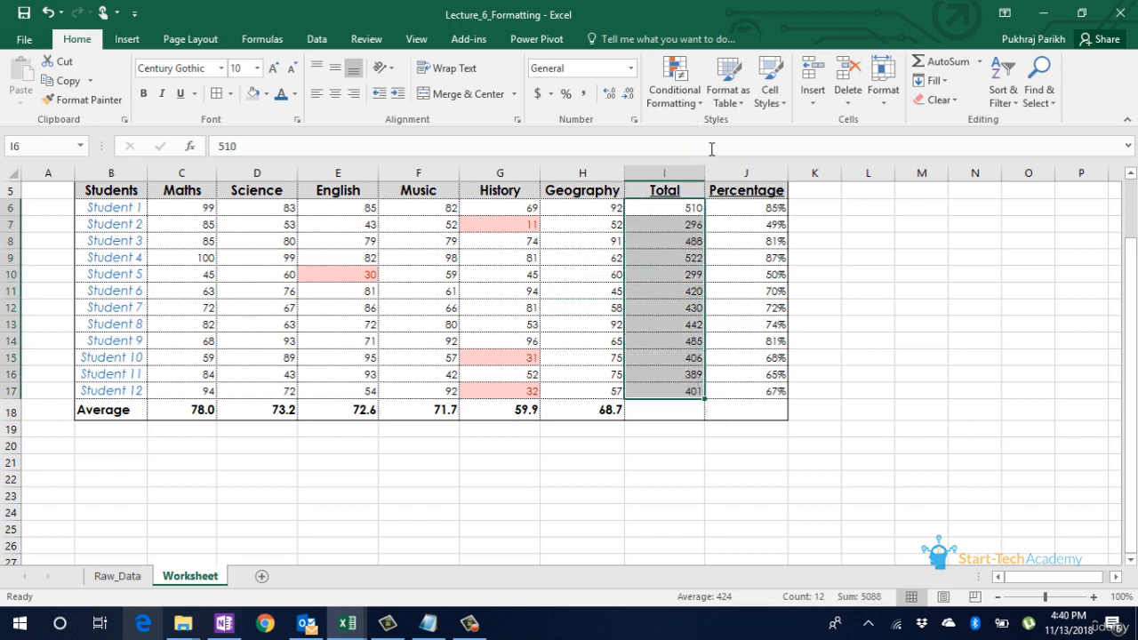
pyautogui.click(696, 107)
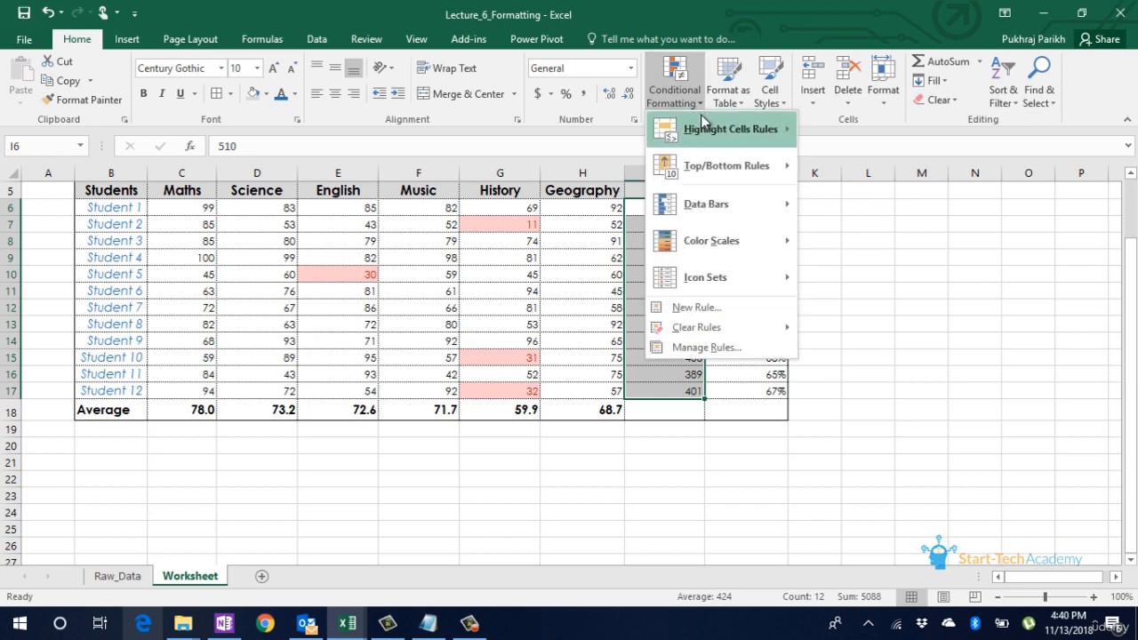
pyautogui.moveTo(716, 133)
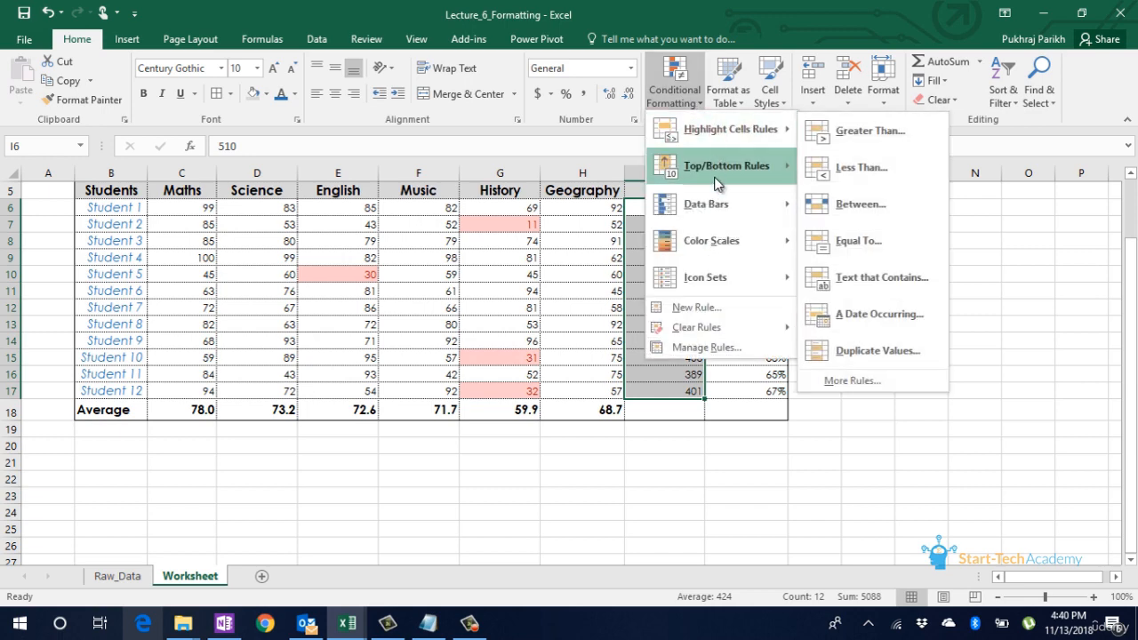
pyautogui.moveTo(715, 197)
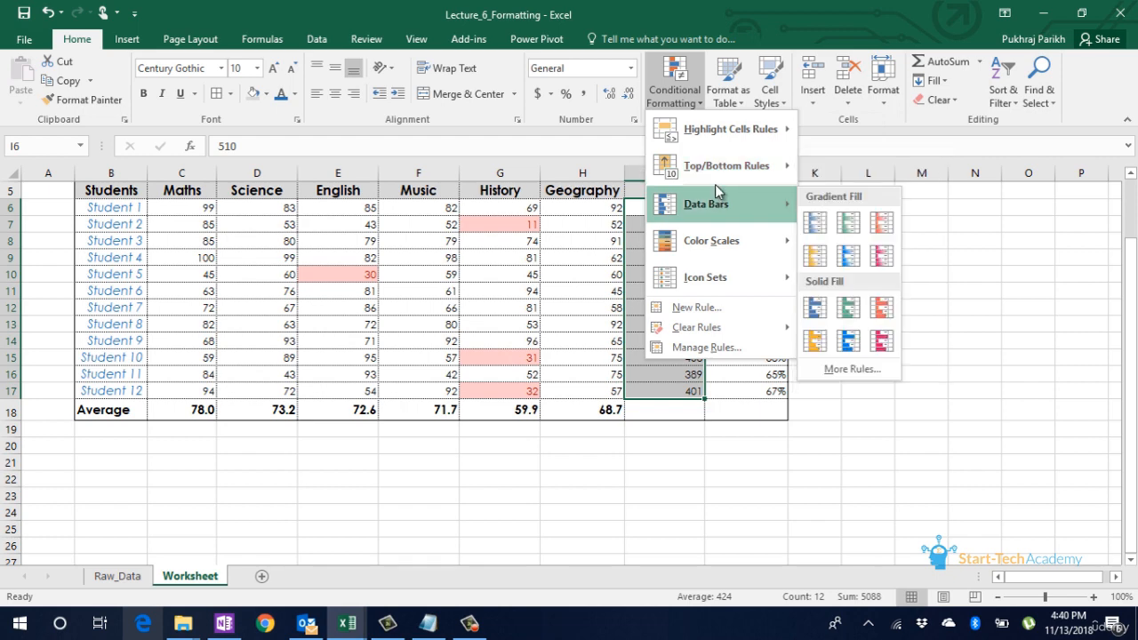
pyautogui.moveTo(717, 176)
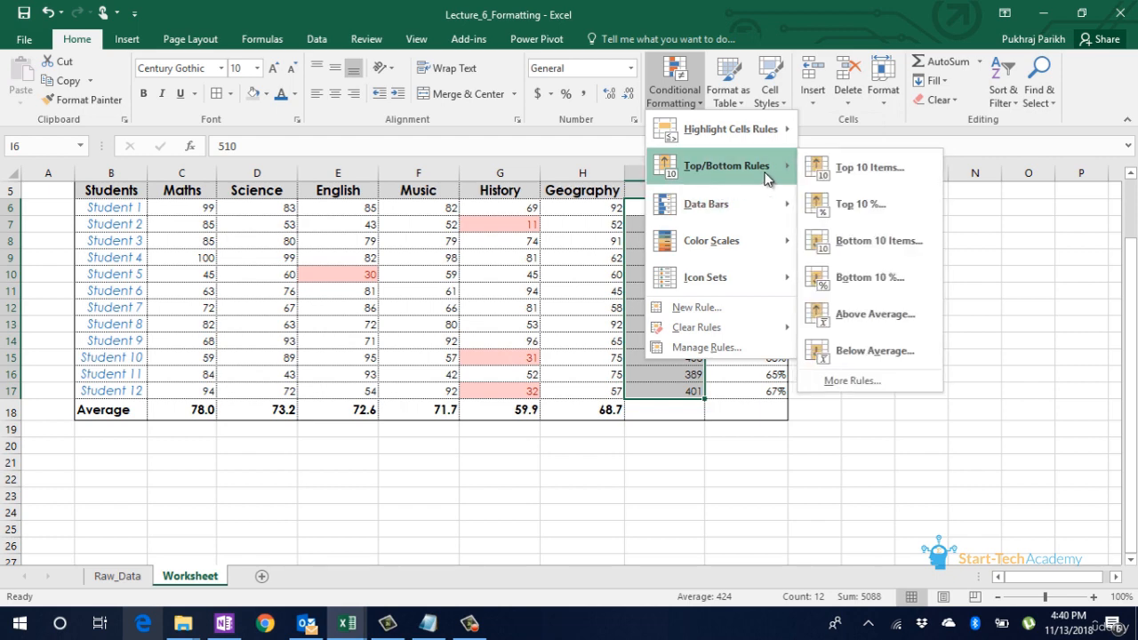
pyautogui.click(867, 204)
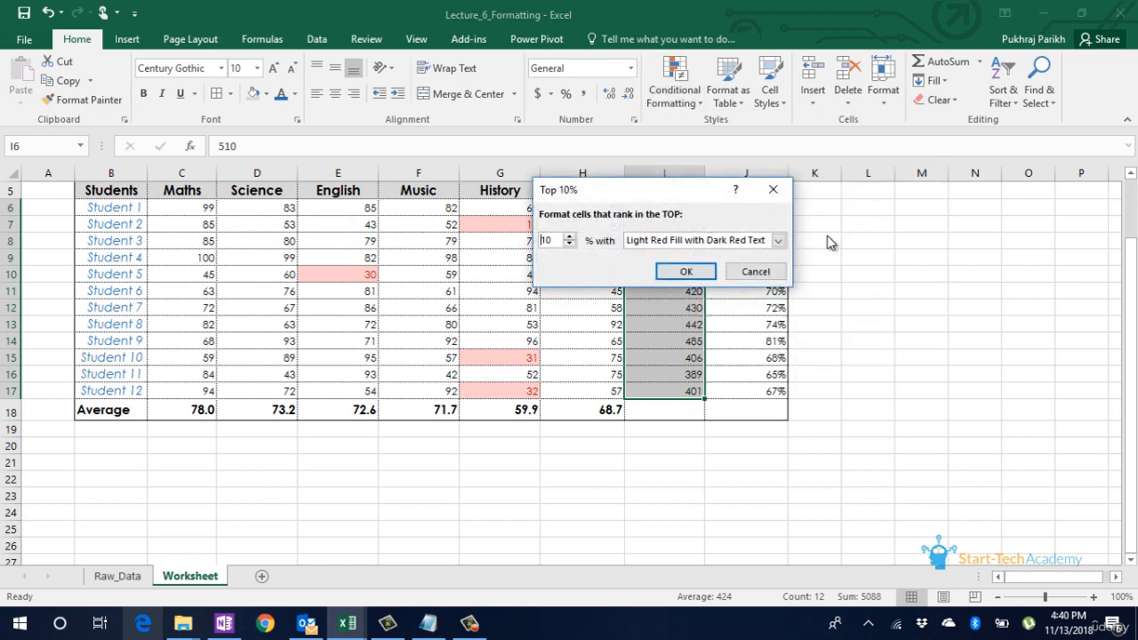
pyautogui.click(779, 241)
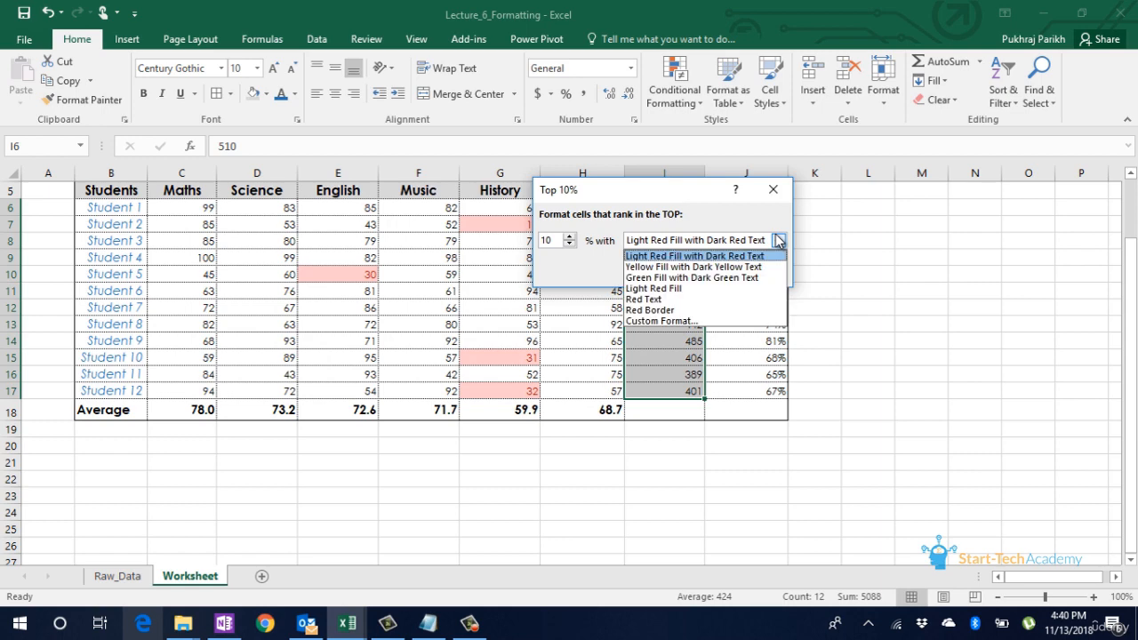
pyautogui.click(751, 278)
pyautogui.click(563, 241)
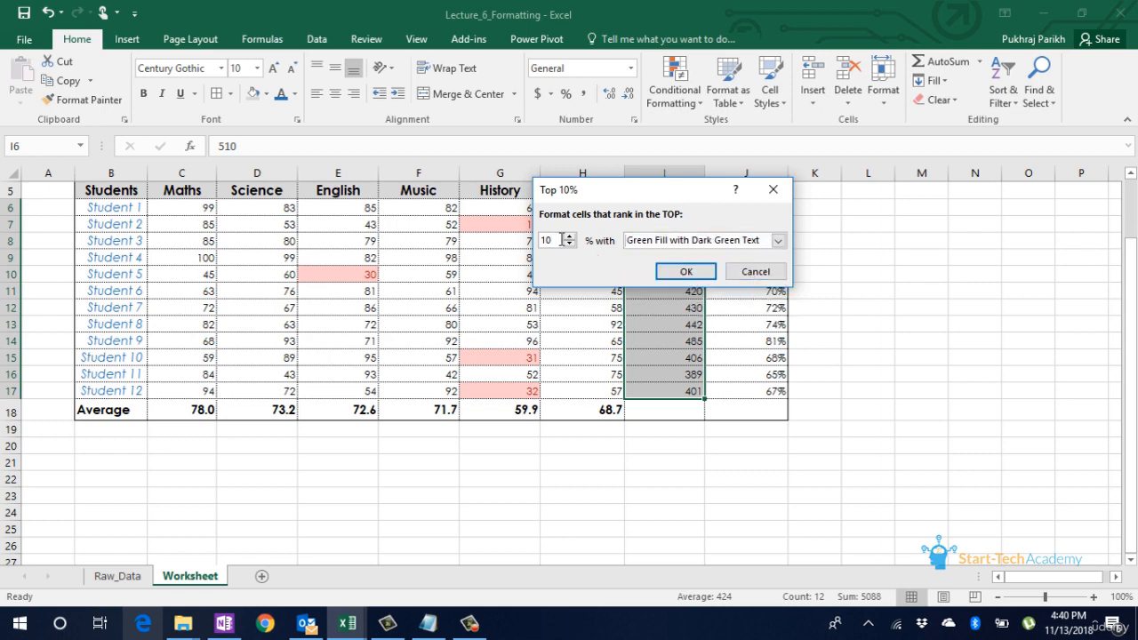
pyautogui.press('BackSpace')
pyautogui.click(685, 271)
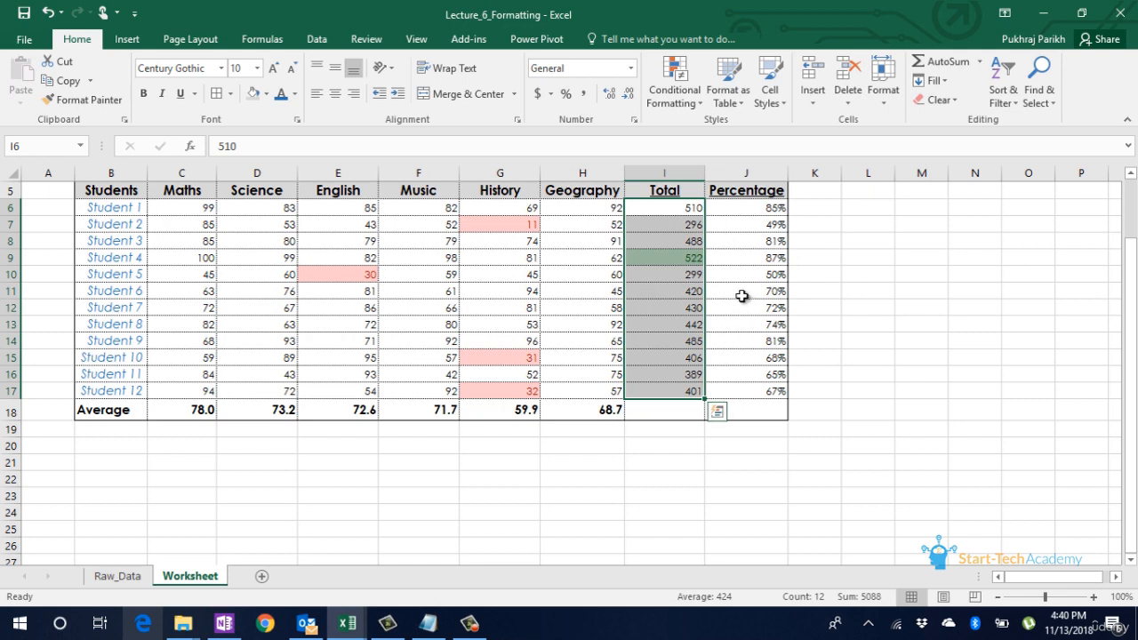
pyautogui.click(694, 275)
pyautogui.click(701, 257)
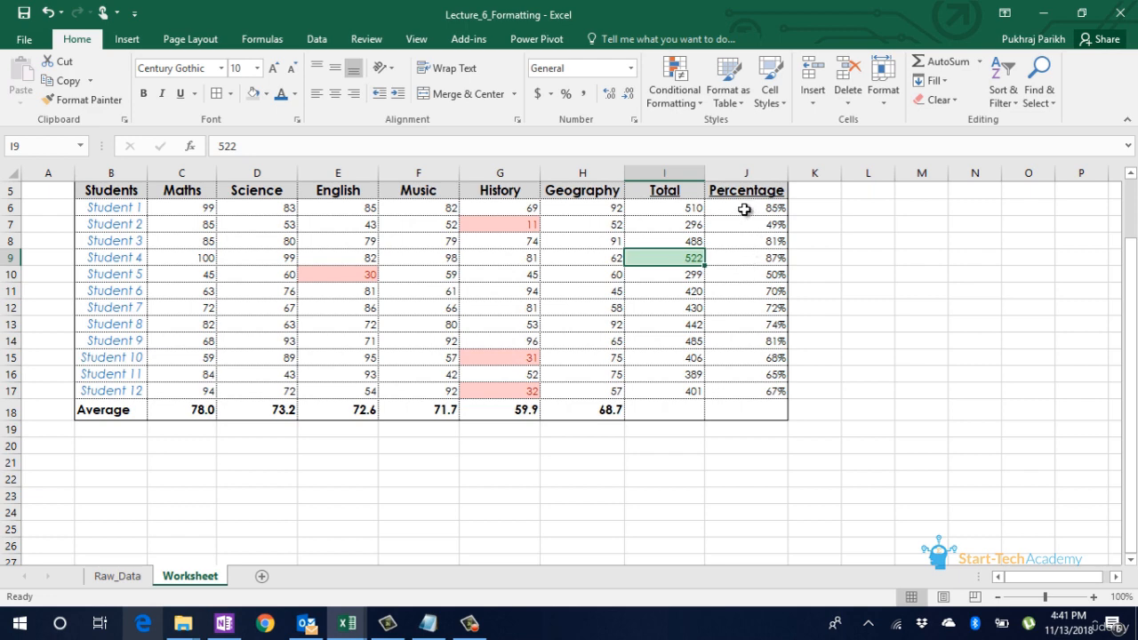
pyautogui.moveTo(745, 210); pyautogui.dragTo(745, 392)
pyautogui.click(678, 105)
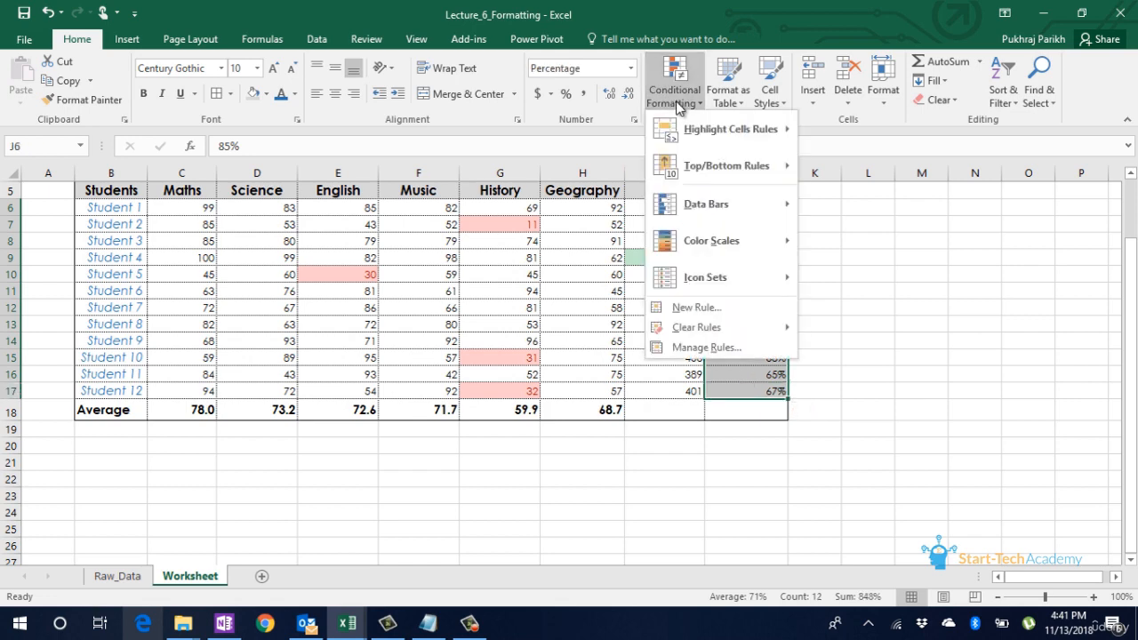
pyautogui.moveTo(722, 221)
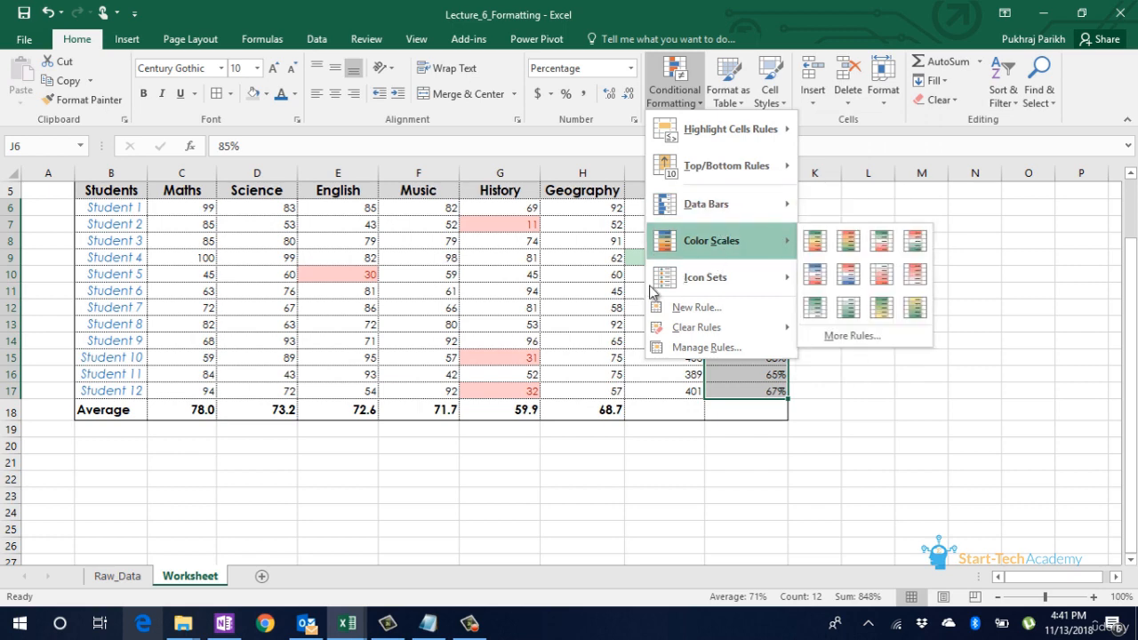
pyautogui.click(593, 352)
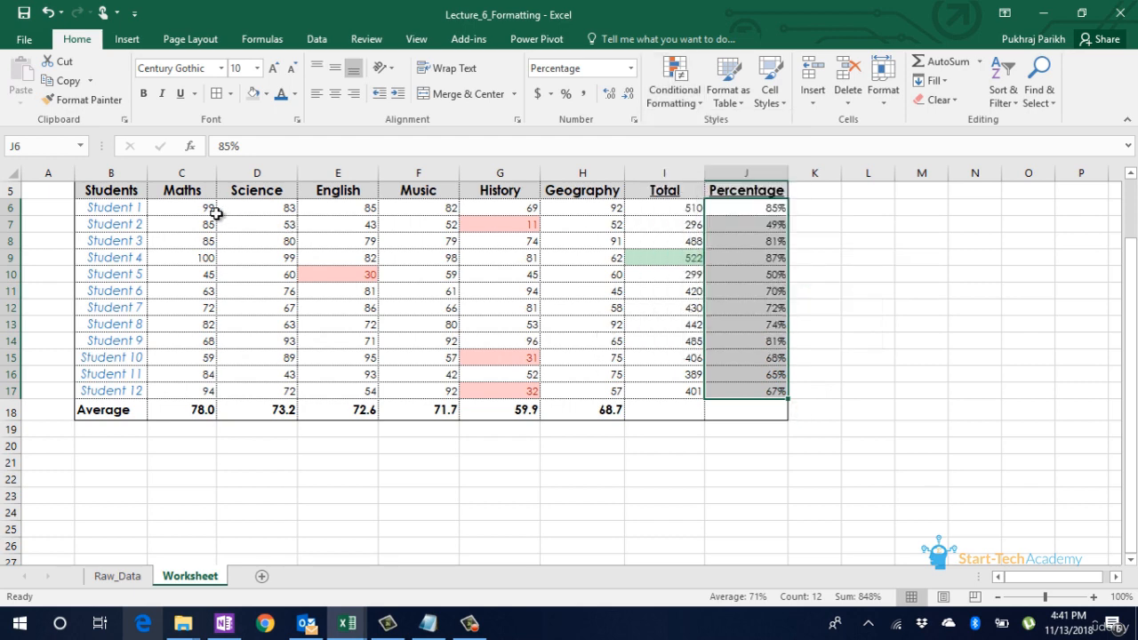
# Step: Apply blue gradient-fill data bars to the Maths marks in C6:C17
pyautogui.moveTo(214, 210); pyautogui.dragTo(212, 392)
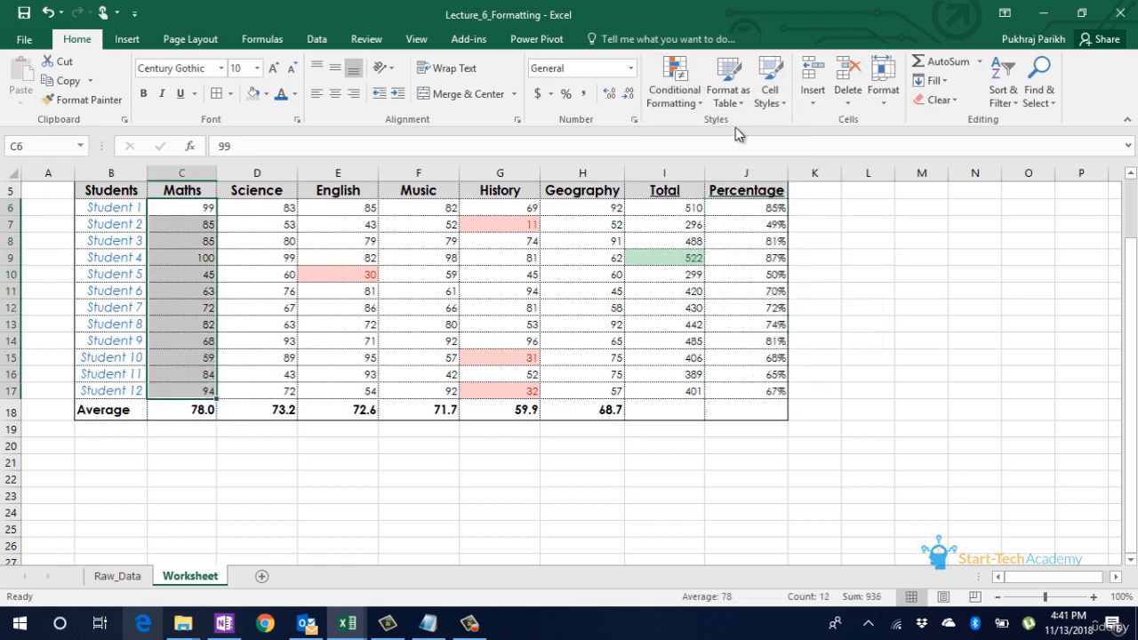
pyautogui.click(684, 111)
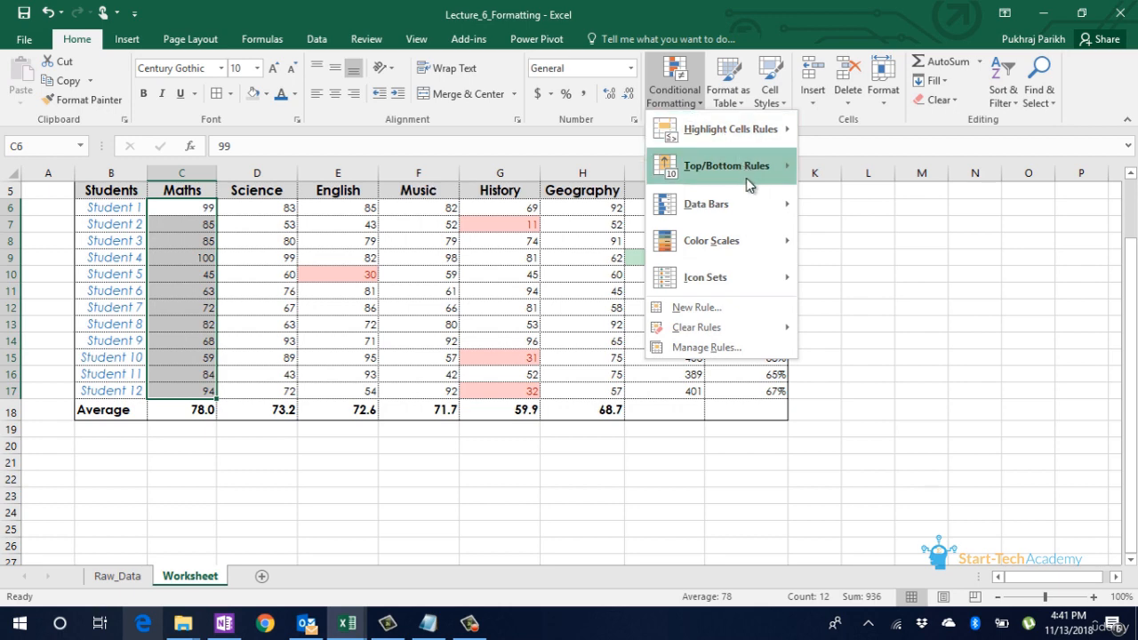
pyautogui.moveTo(754, 207)
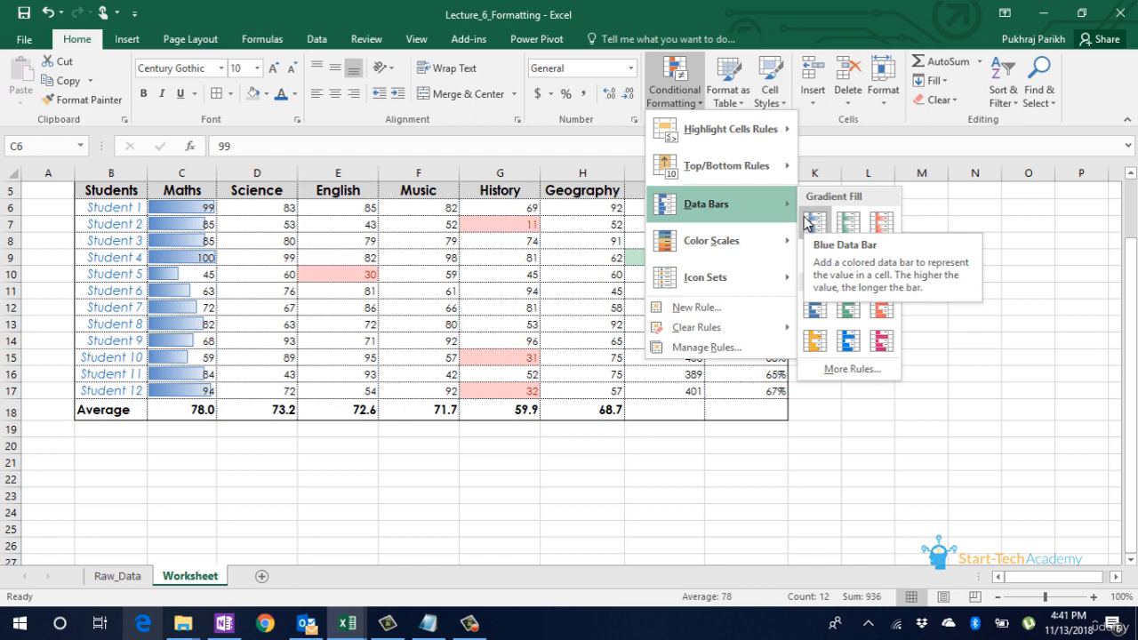
pyautogui.click(806, 222)
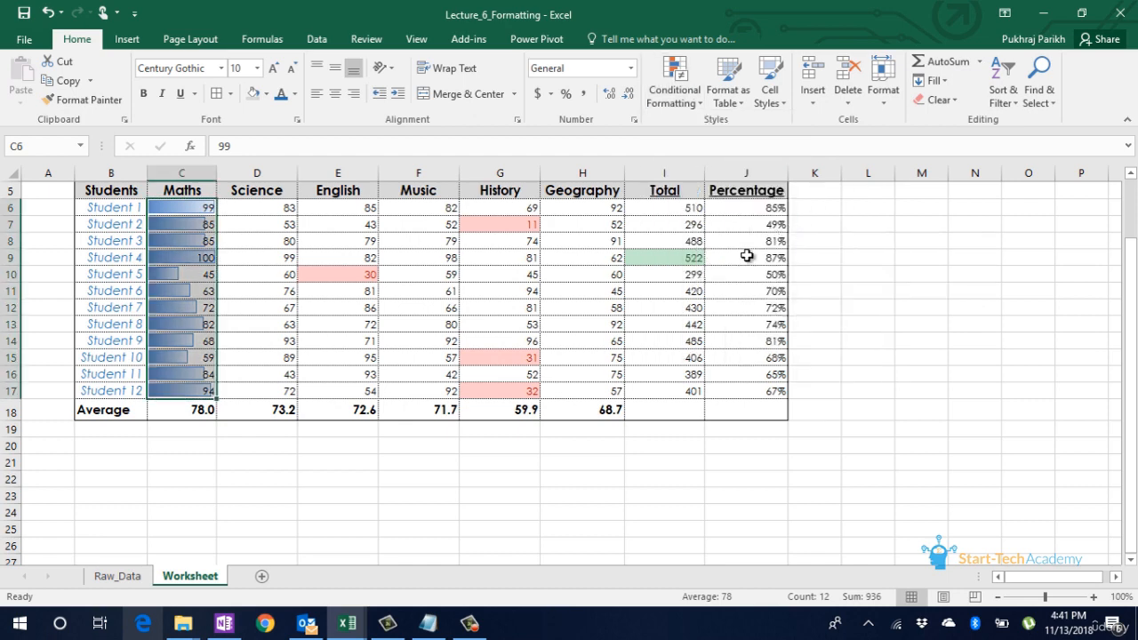
pyautogui.click(583, 341)
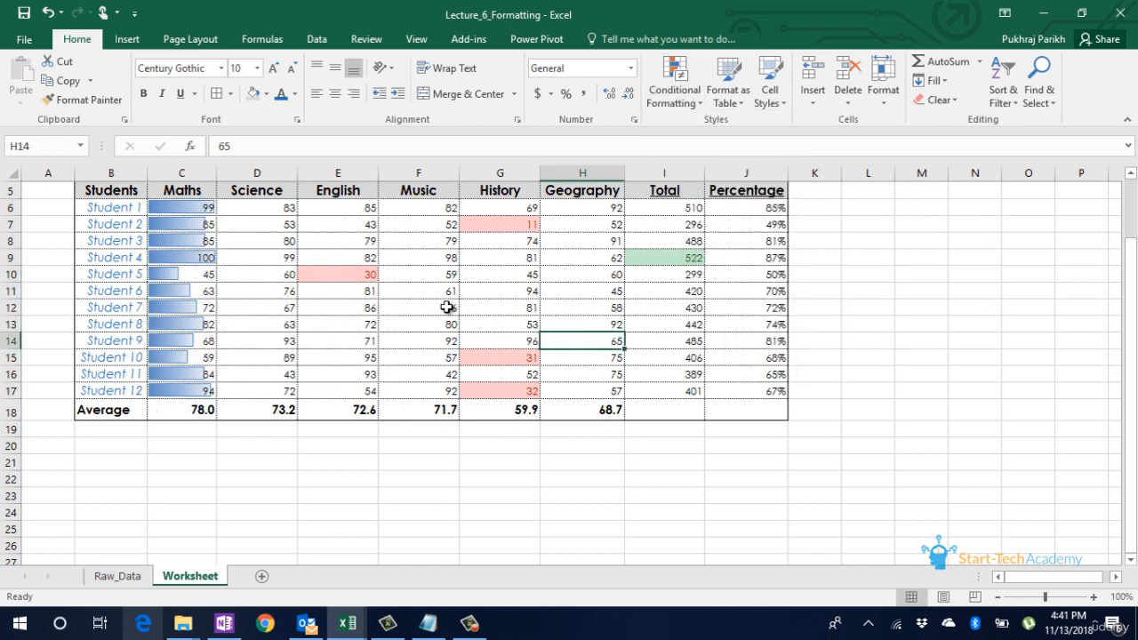
pyautogui.click(213, 275)
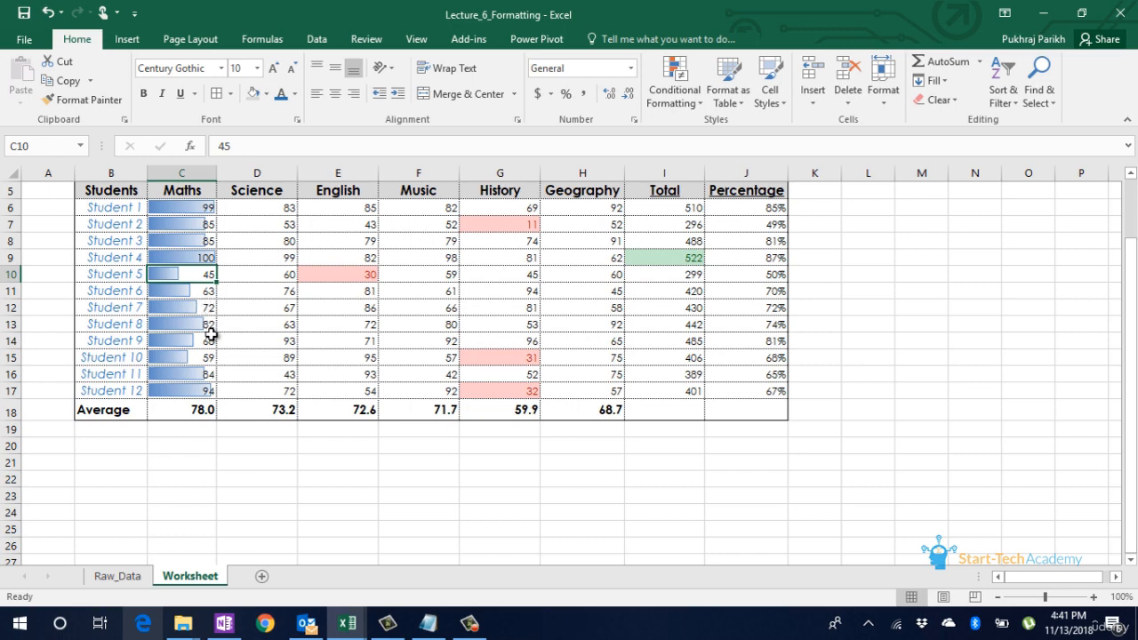
# Step: Apply the green-yellow-red color scale to the Science marks in D6:D17, with green for the highest values
pyautogui.moveTo(264, 207); pyautogui.dragTo(266, 386)
pyautogui.click(681, 105)
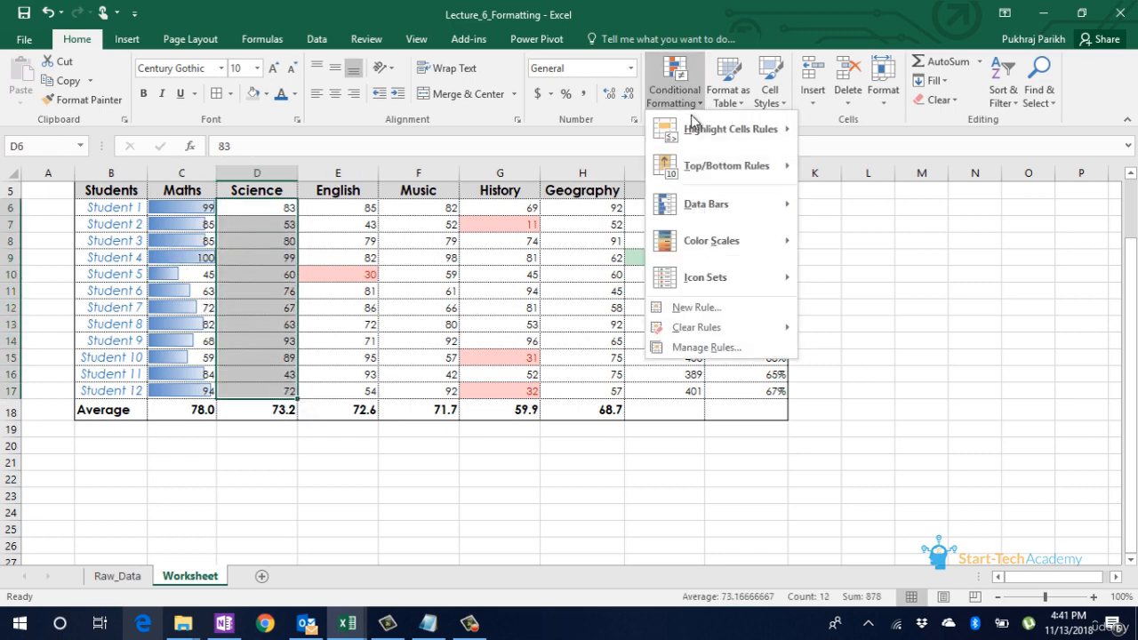
pyautogui.moveTo(718, 202)
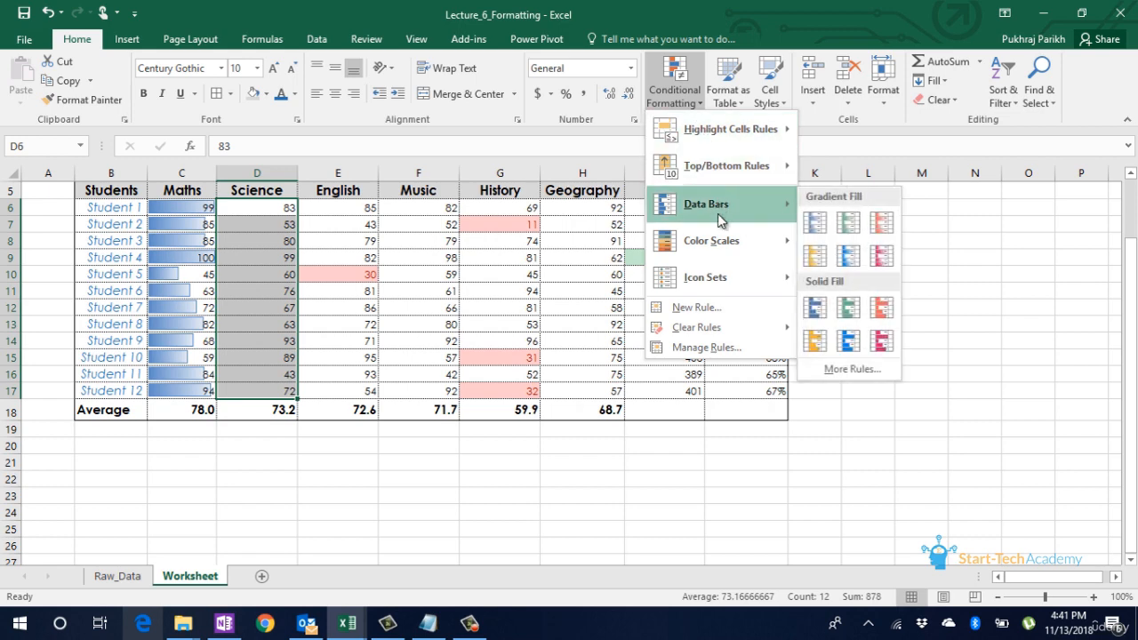
pyautogui.moveTo(727, 240)
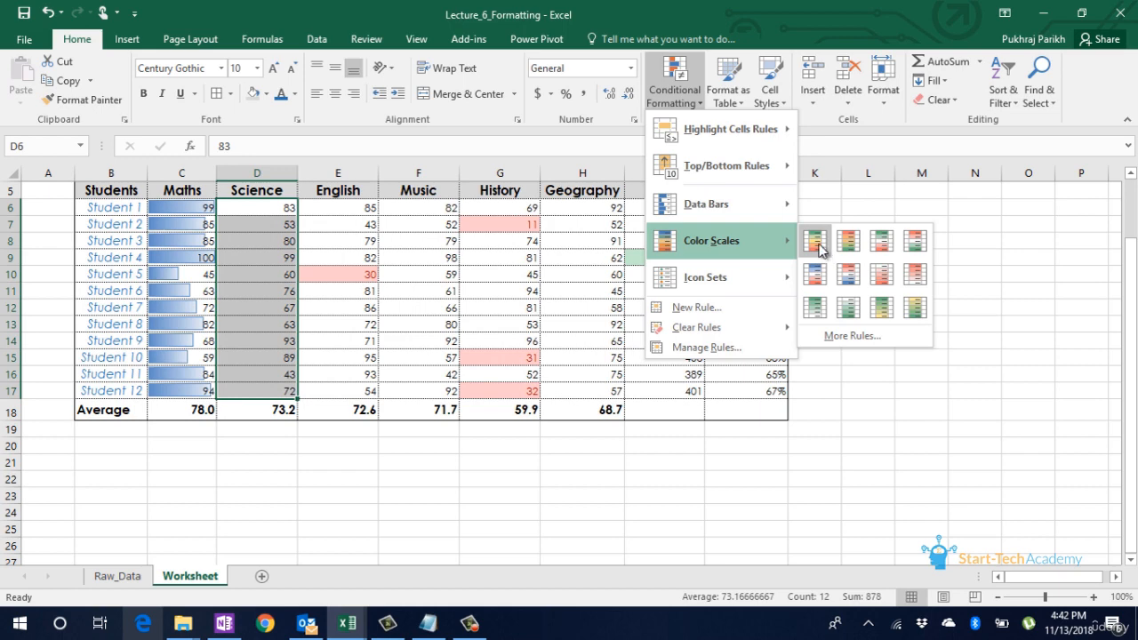
pyautogui.click(823, 249)
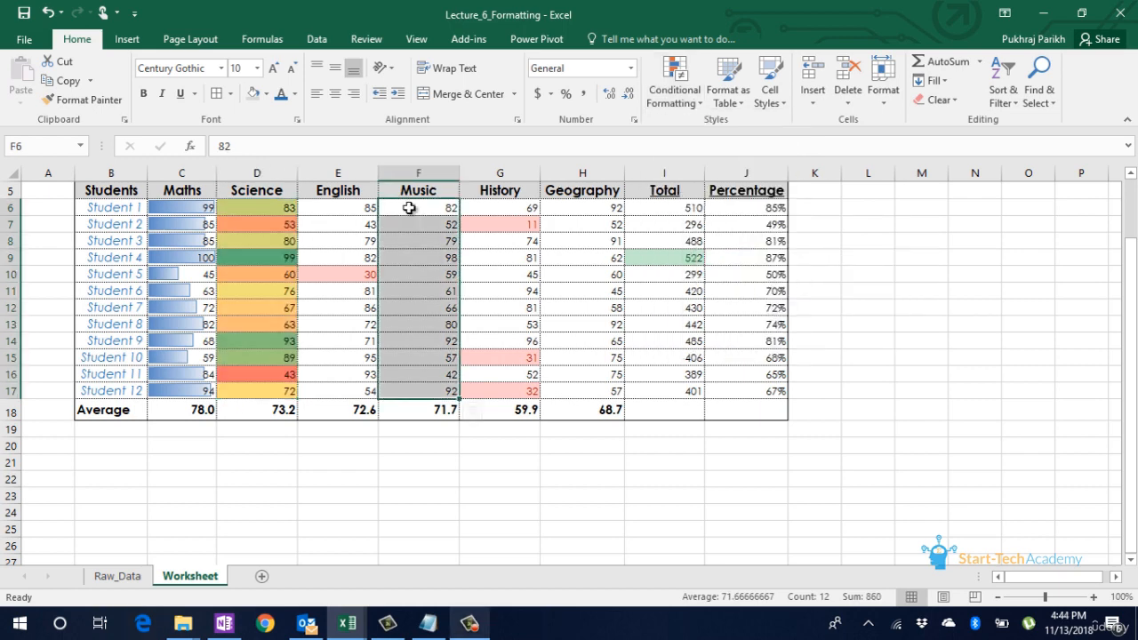
# Step: Preview the three-star rating icon set on the Music marks in F6:F17 without applying it
pyautogui.click(687, 96)
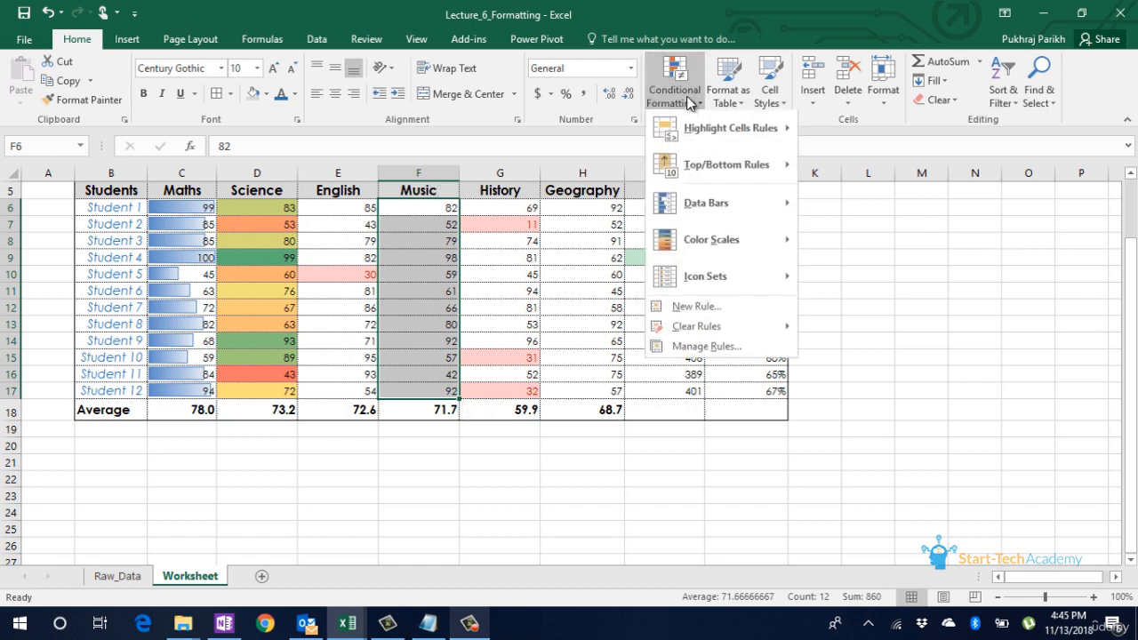
pyautogui.moveTo(718, 277)
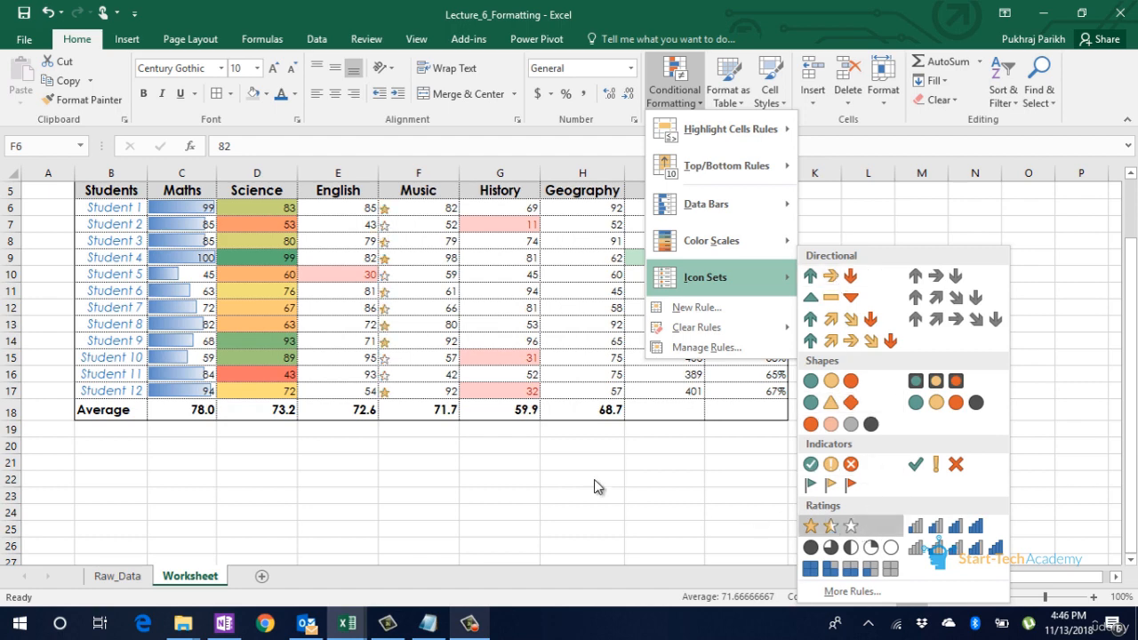
pyautogui.click(519, 461)
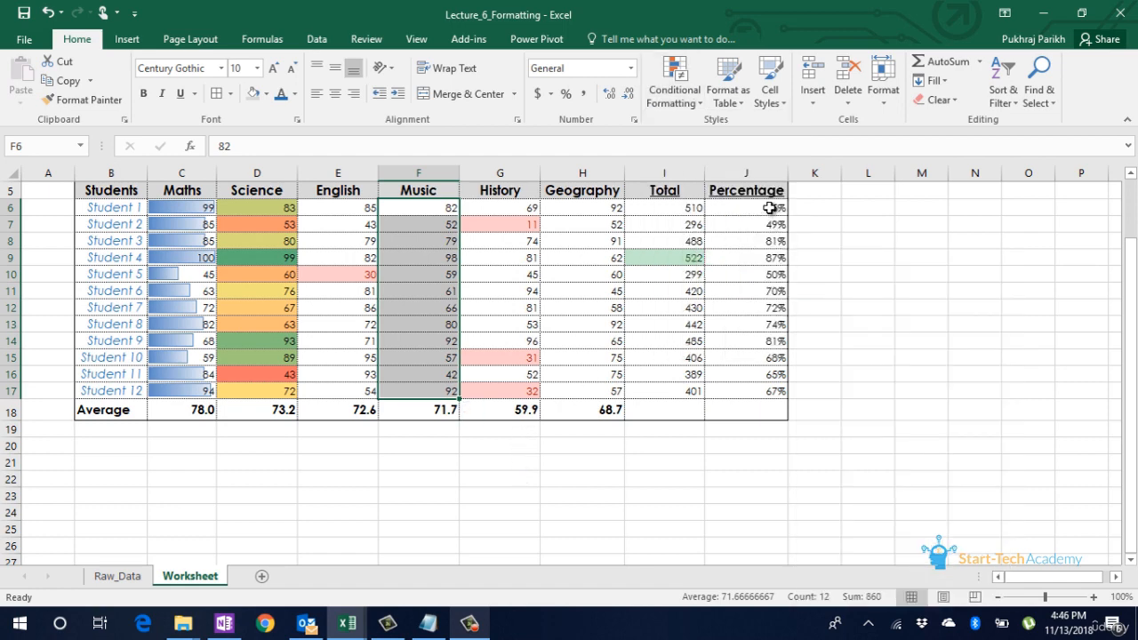
# Step: Create a 2-Color Scale rule for the percentages in J6:J17, with light green for the lowest value and dark green for the highest
pyautogui.moveTo(772, 208); pyautogui.dragTo(767, 392)
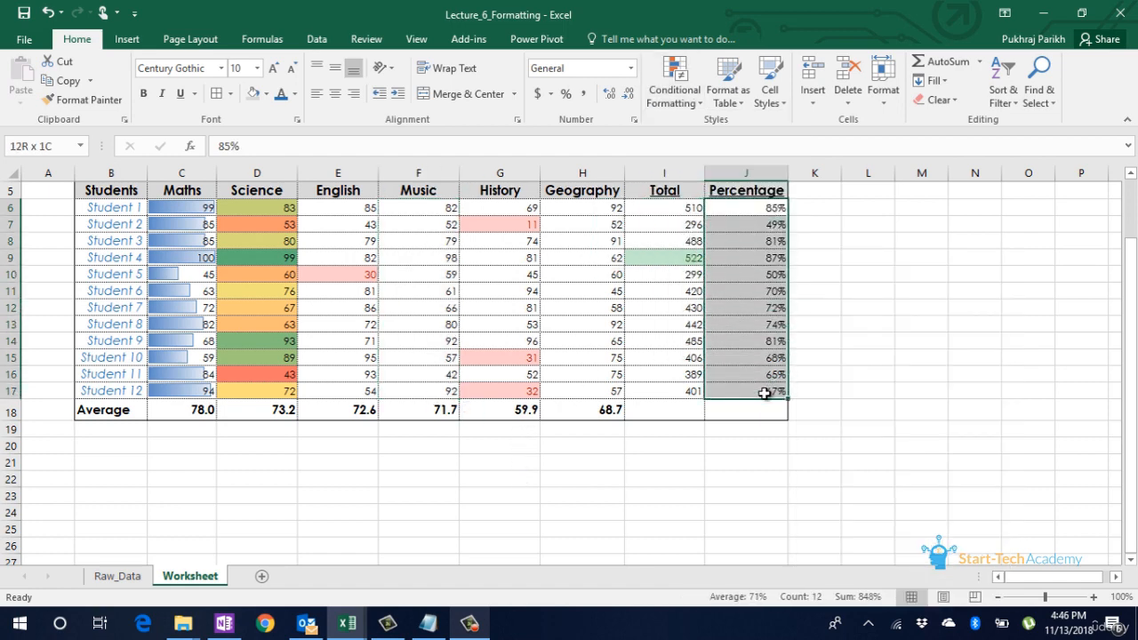
pyautogui.click(692, 99)
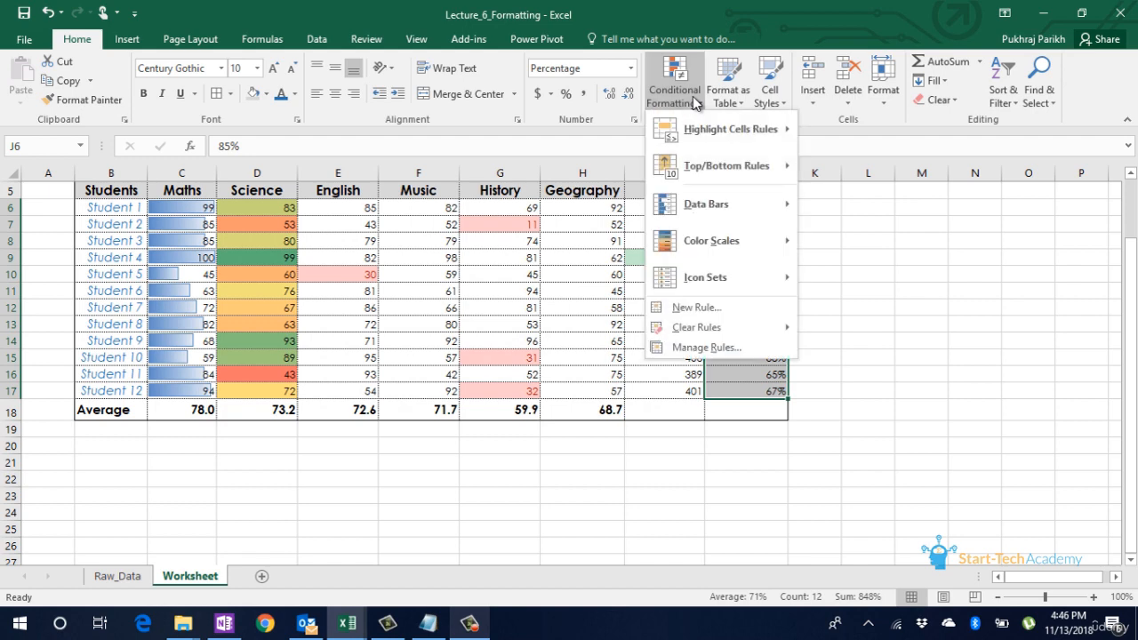
pyautogui.click(734, 311)
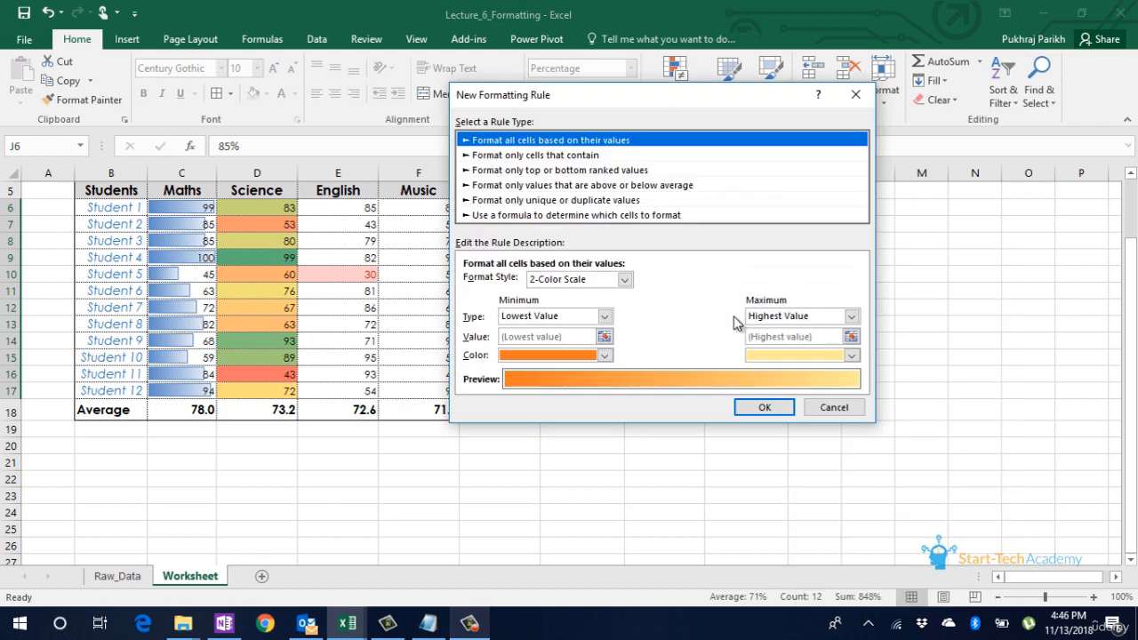
pyautogui.click(605, 317)
pyautogui.click(606, 318)
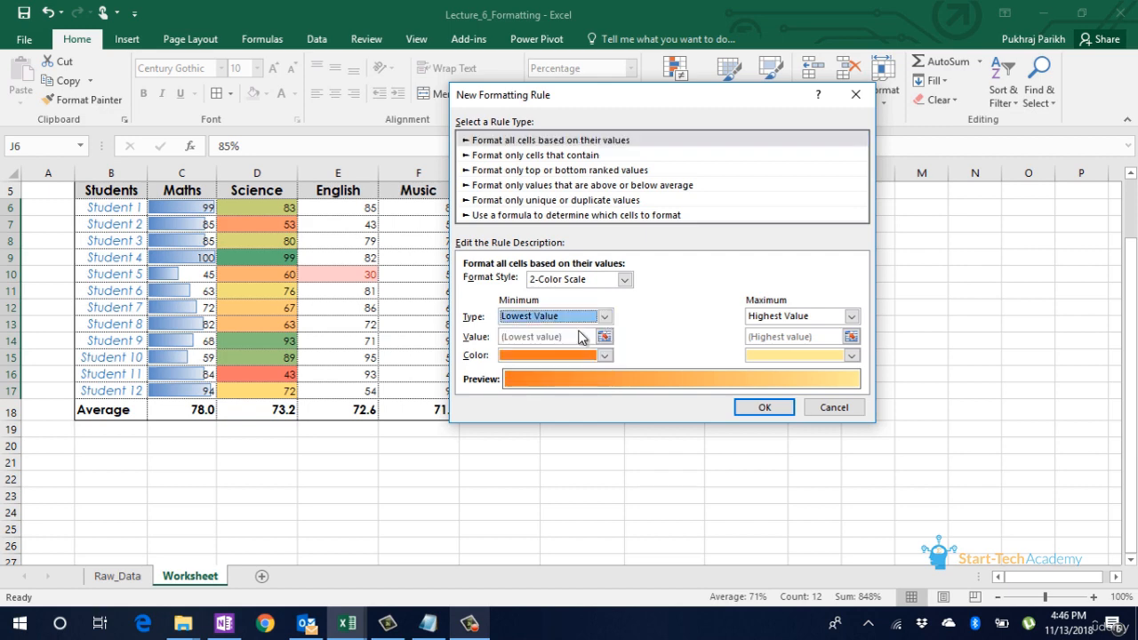
pyautogui.click(605, 356)
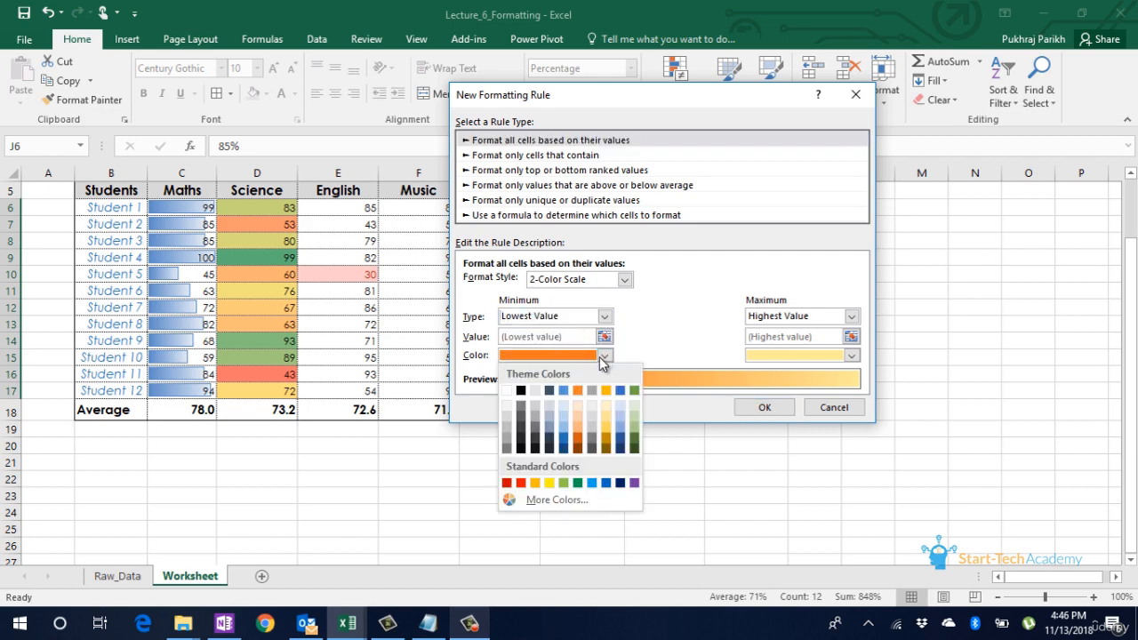
pyautogui.click(634, 428)
pyautogui.click(852, 355)
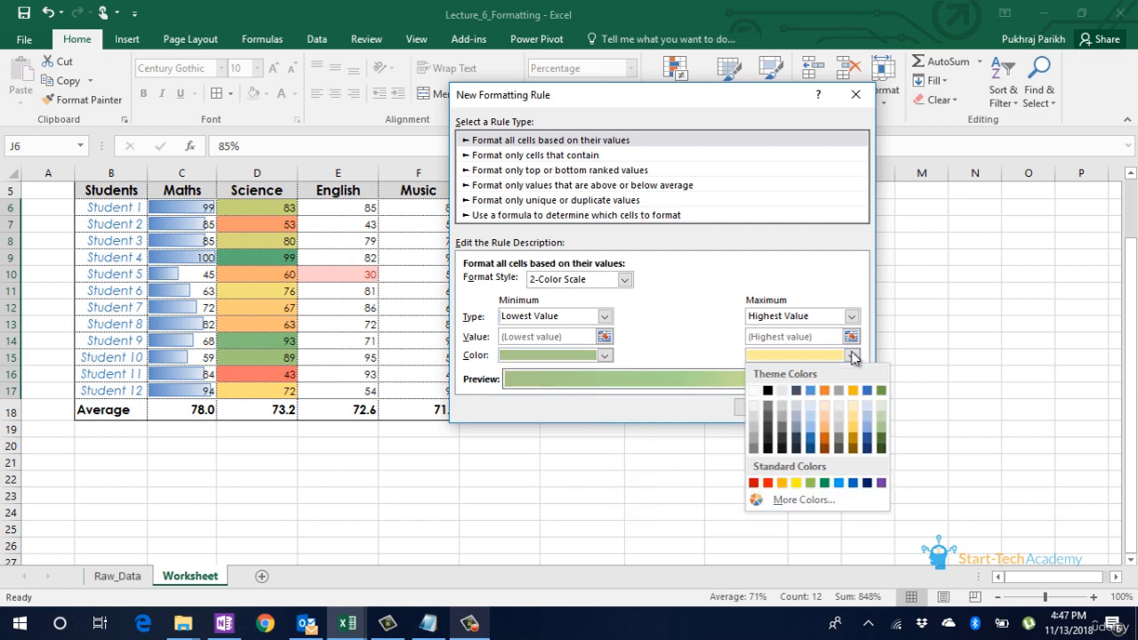
pyautogui.click(882, 451)
pyautogui.click(757, 407)
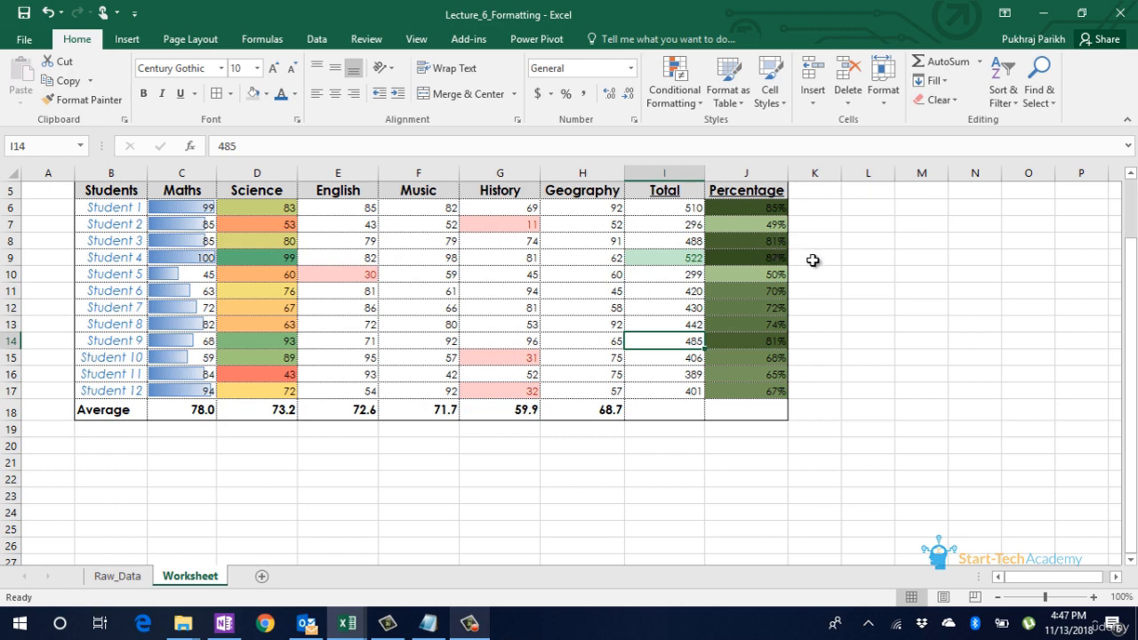
pyautogui.click(786, 273)
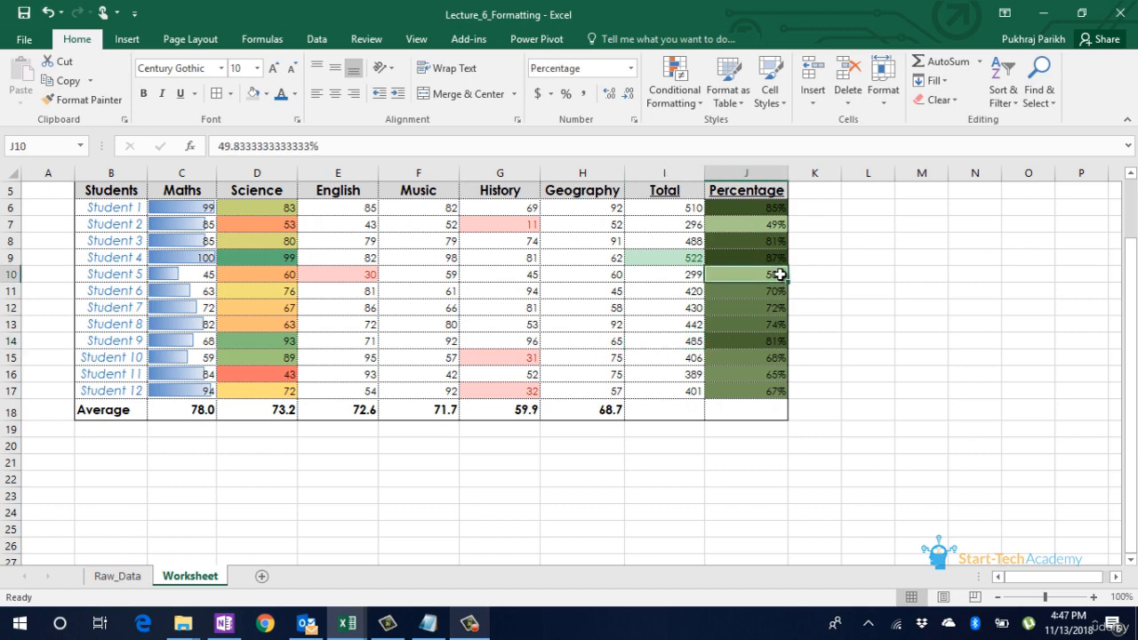
# Step: Turn off the gridlines on the Worksheet sheet
pyautogui.scroll(2, 793, 257)
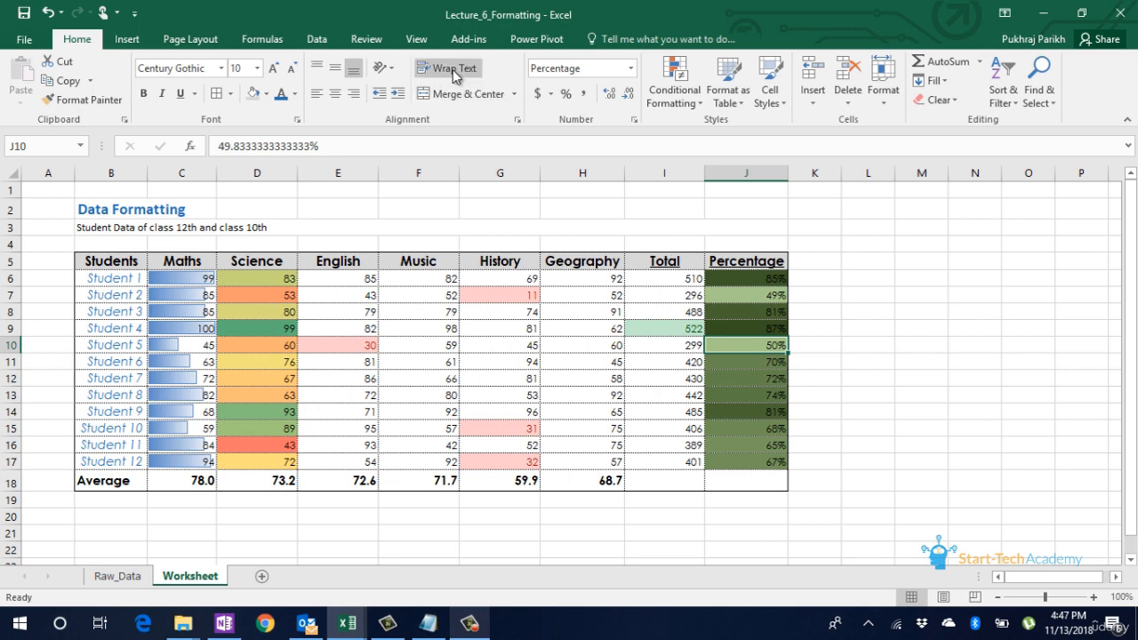
pyautogui.click(414, 38)
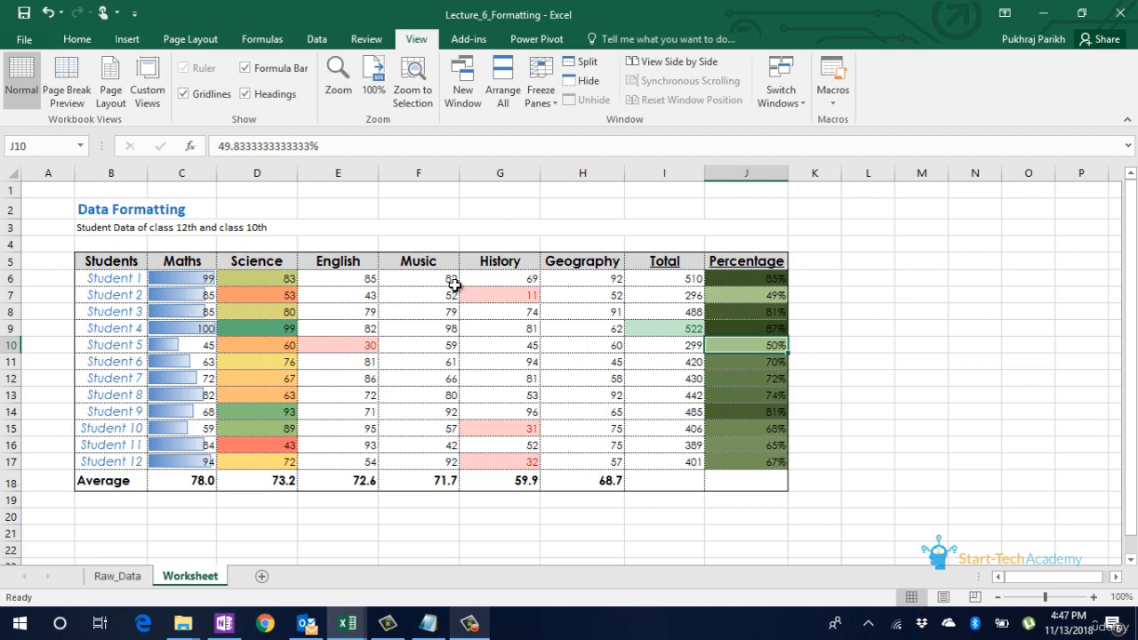
pyautogui.click(211, 96)
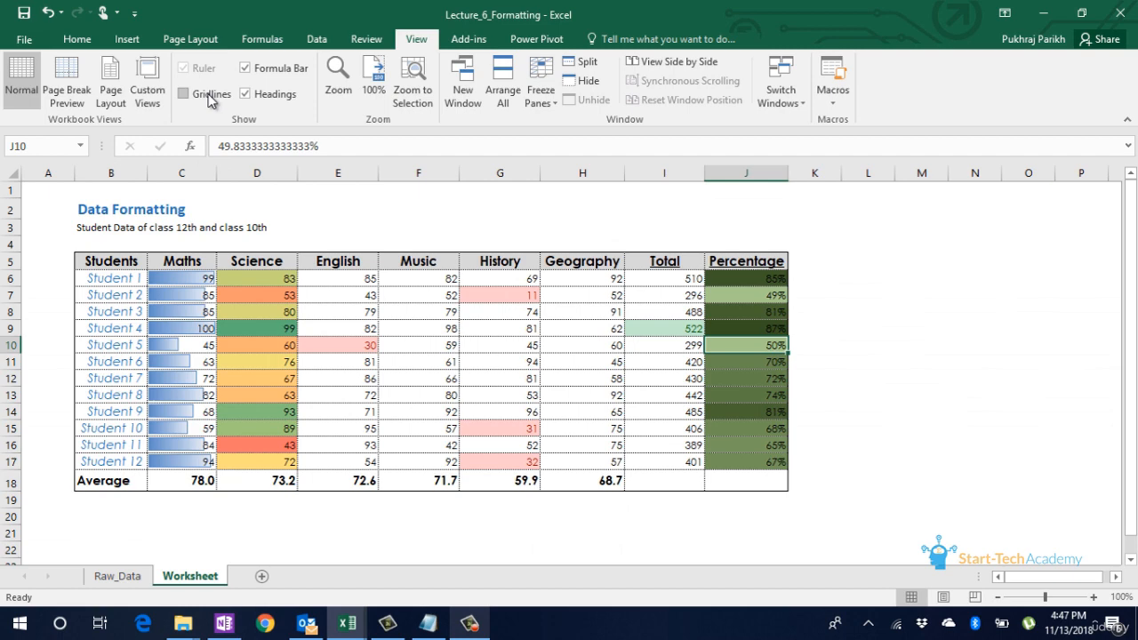
pyautogui.click(210, 97)
pyautogui.click(211, 96)
# Step: Try hiding the formula bar and the row and column headings, restoring each one
pyautogui.click(247, 69)
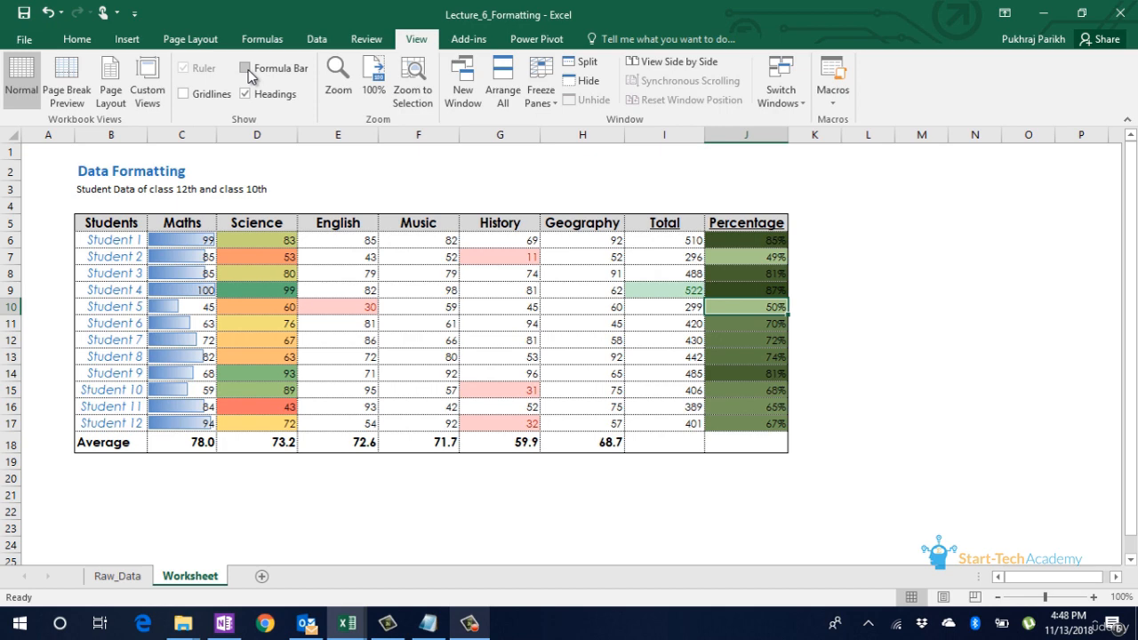
pyautogui.click(247, 69)
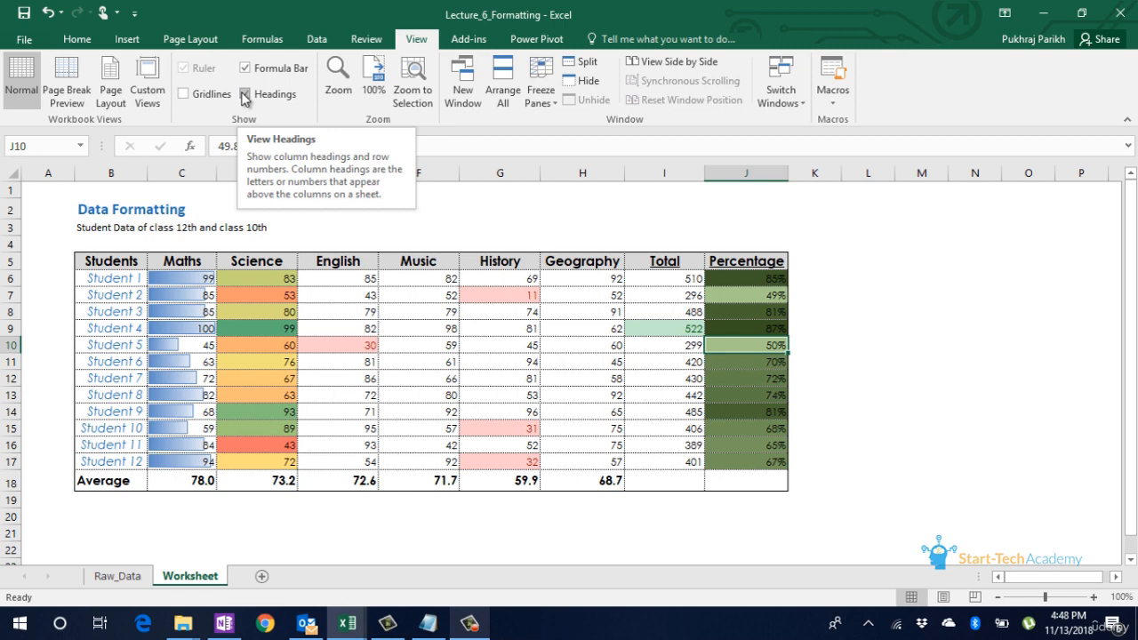
pyautogui.click(246, 94)
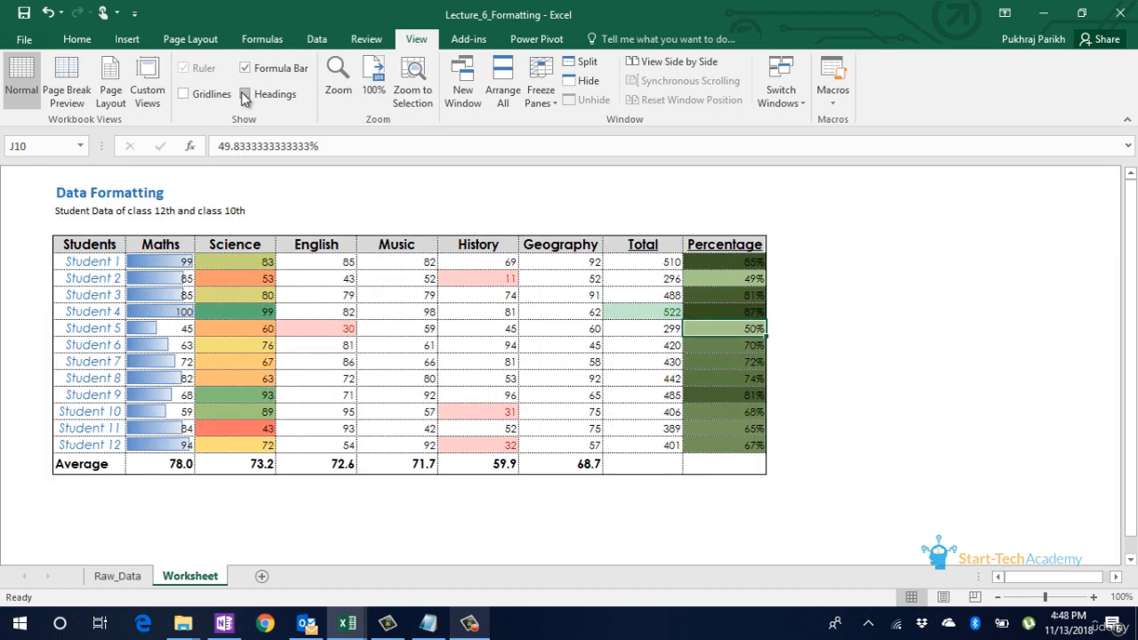
pyautogui.click(246, 95)
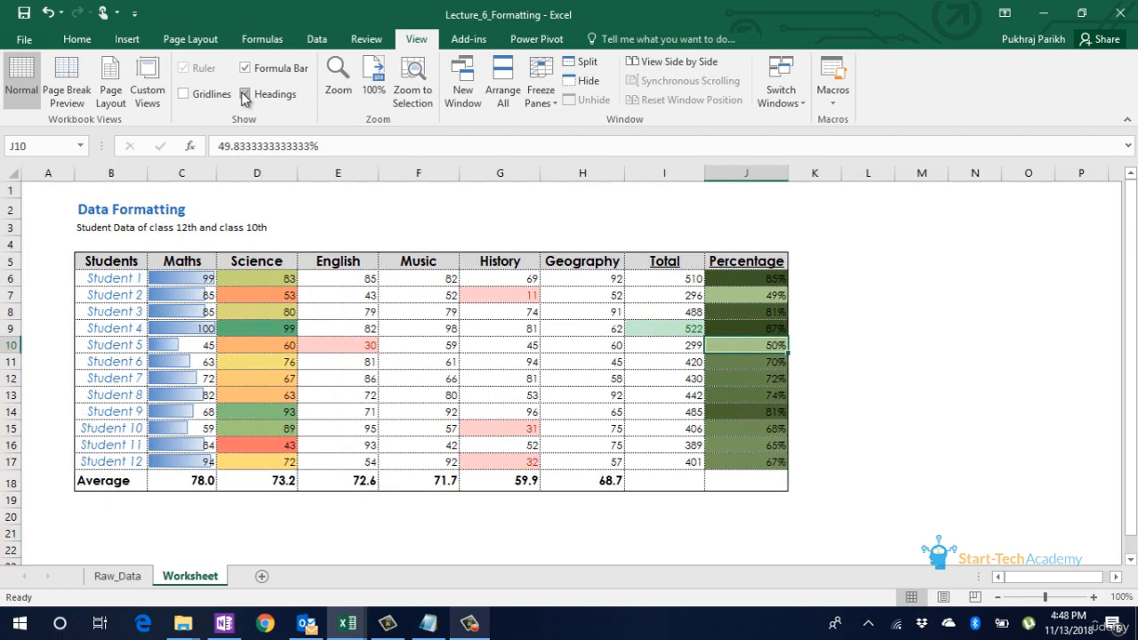
pyautogui.click(245, 94)
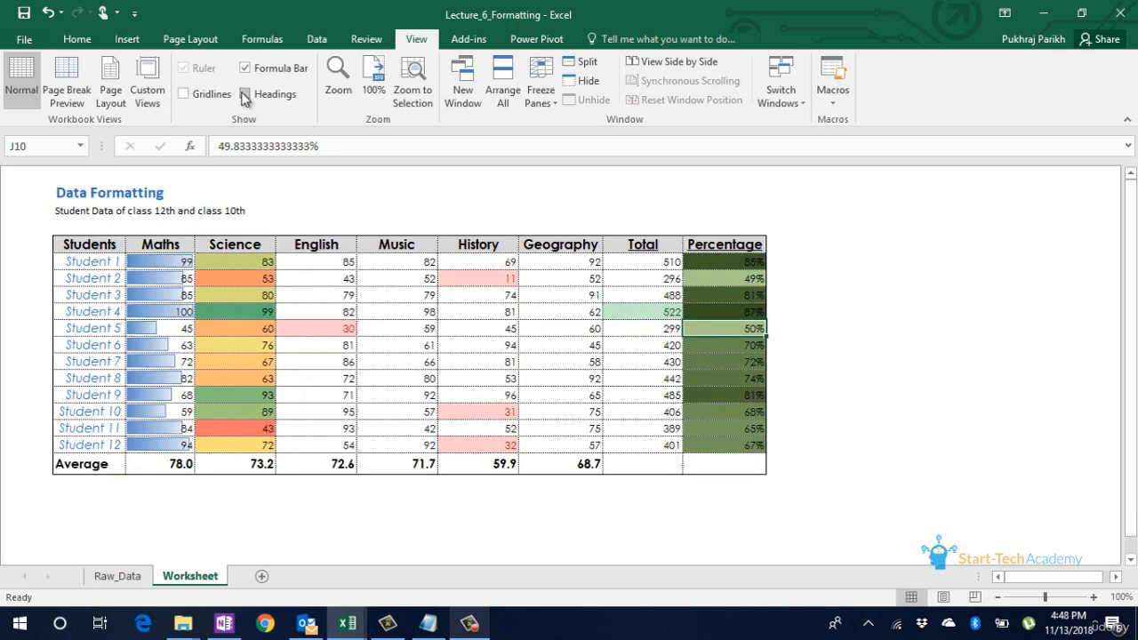
pyautogui.click(245, 94)
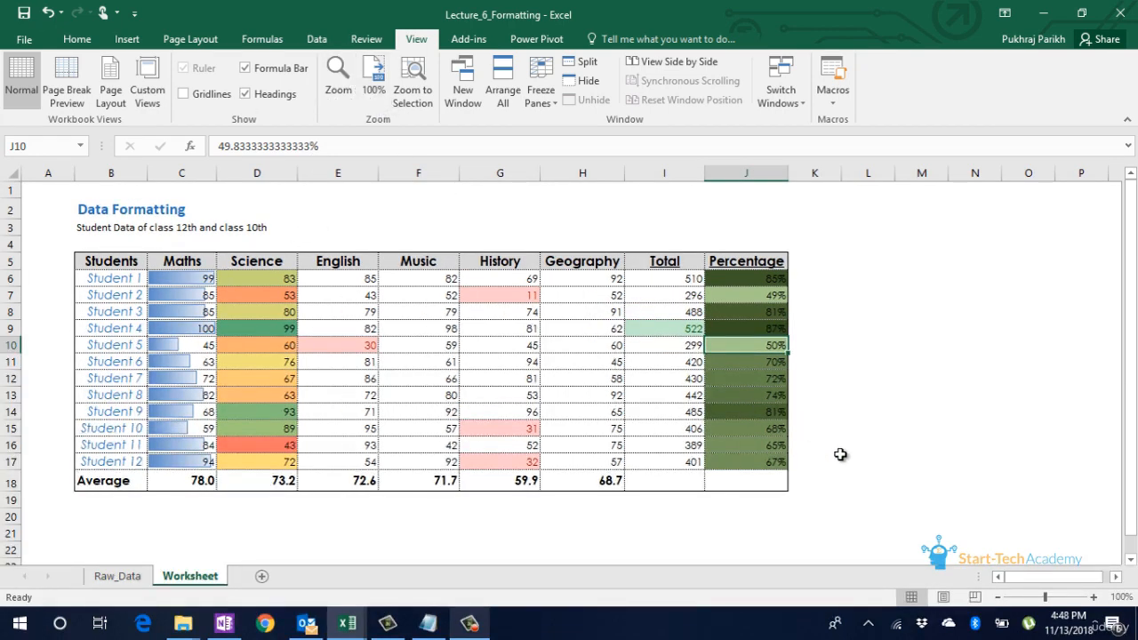
# Step: Zoom the worksheet in to 110% and return it to 100%
pyautogui.click(1093, 597)
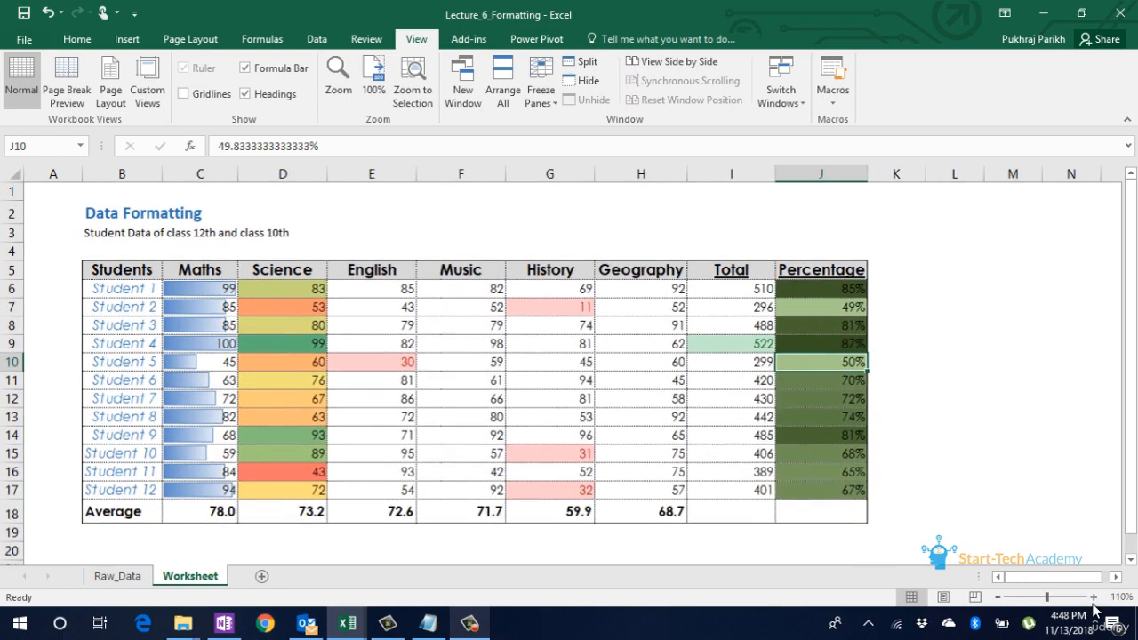
pyautogui.click(1094, 597)
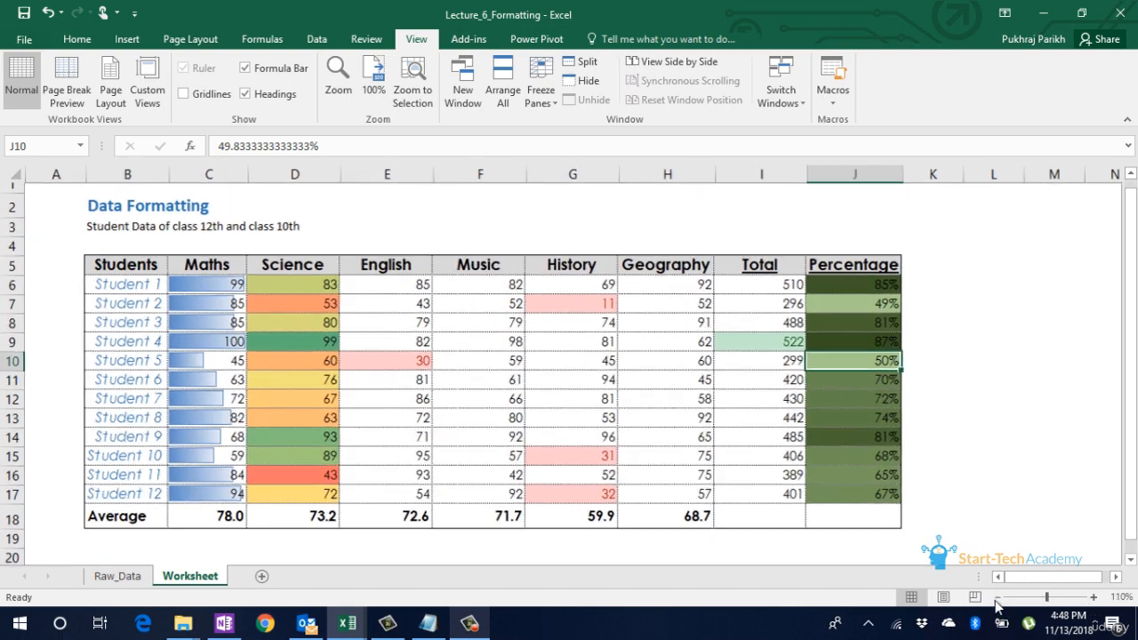
pyautogui.click(997, 599)
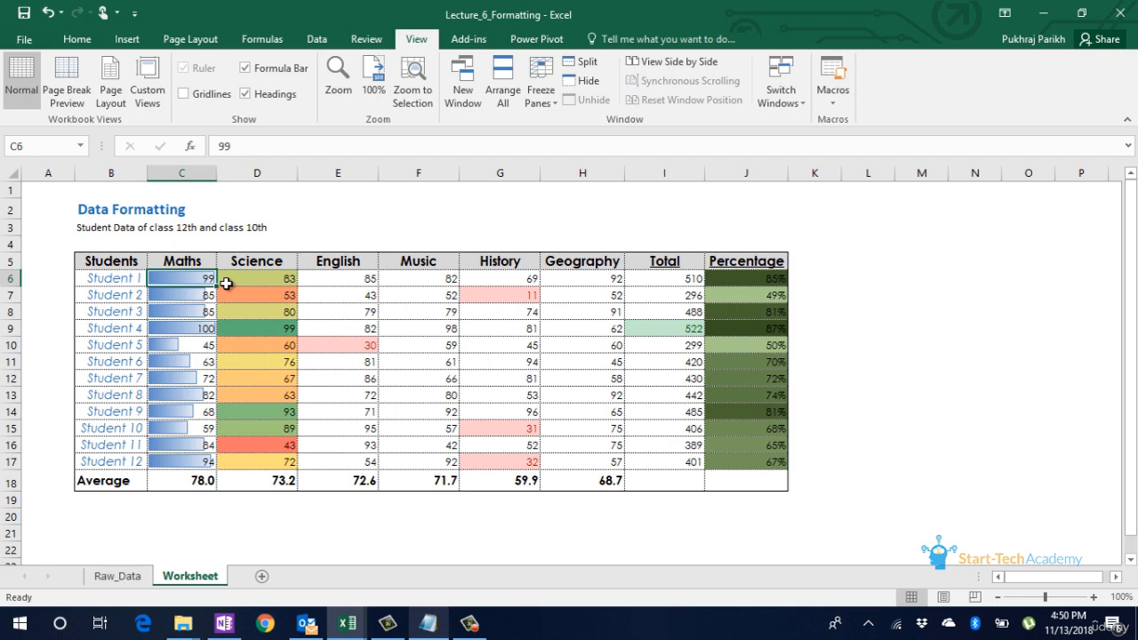
# Step: Review the Freeze Panes options, and examine whether the headers and student names stay in view while scrolling down and across the table
pyautogui.click(269, 294)
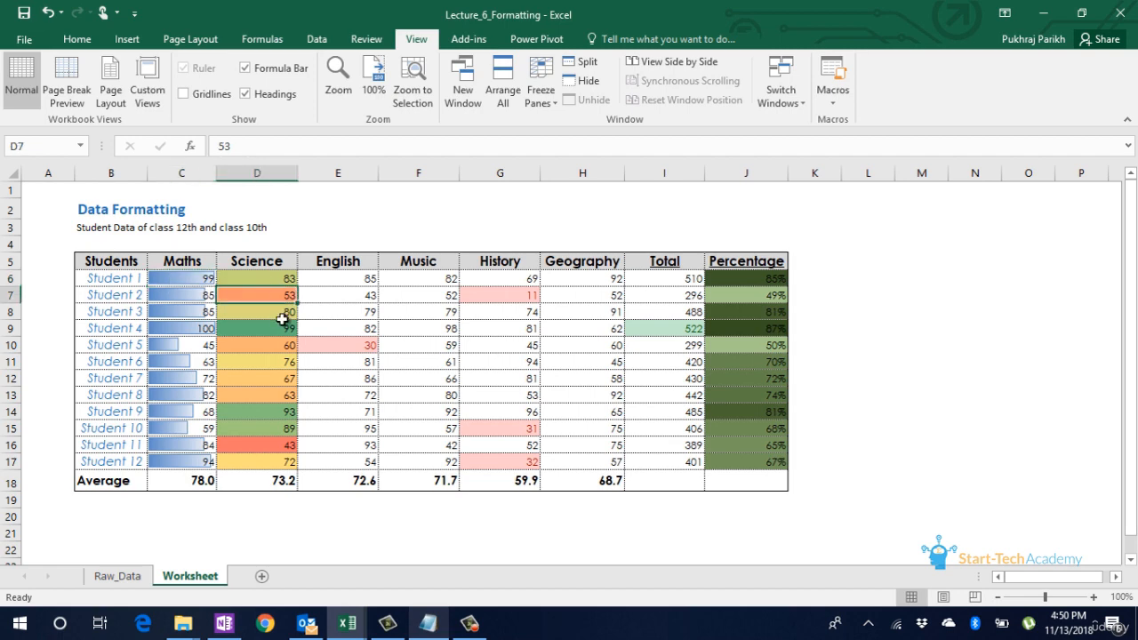
pyautogui.click(551, 105)
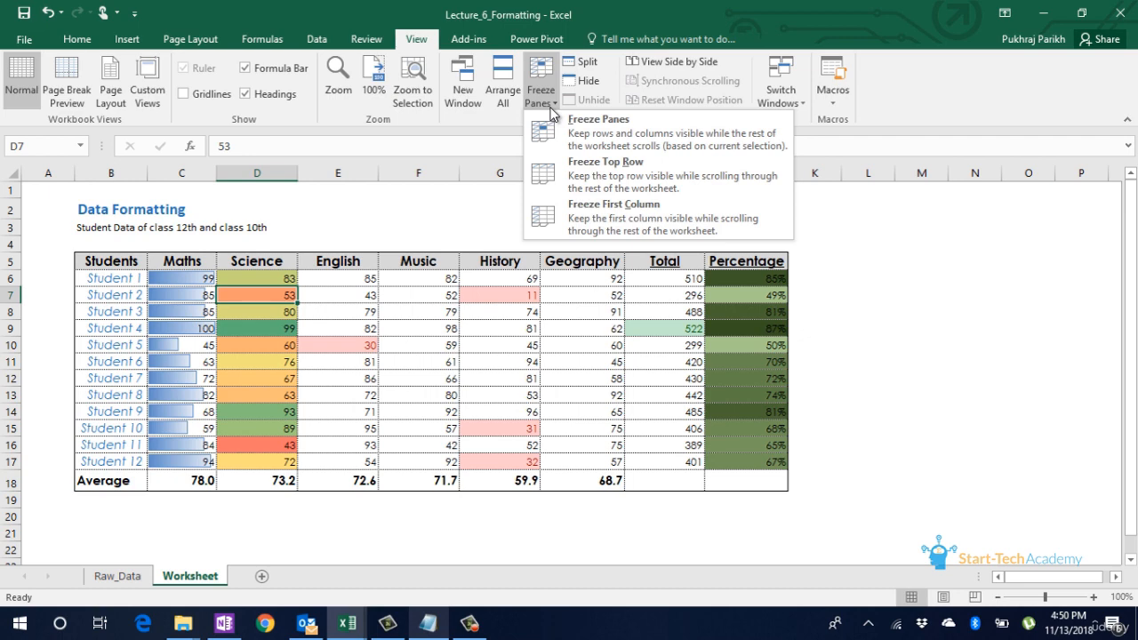
pyautogui.scroll(-3, 548, 362)
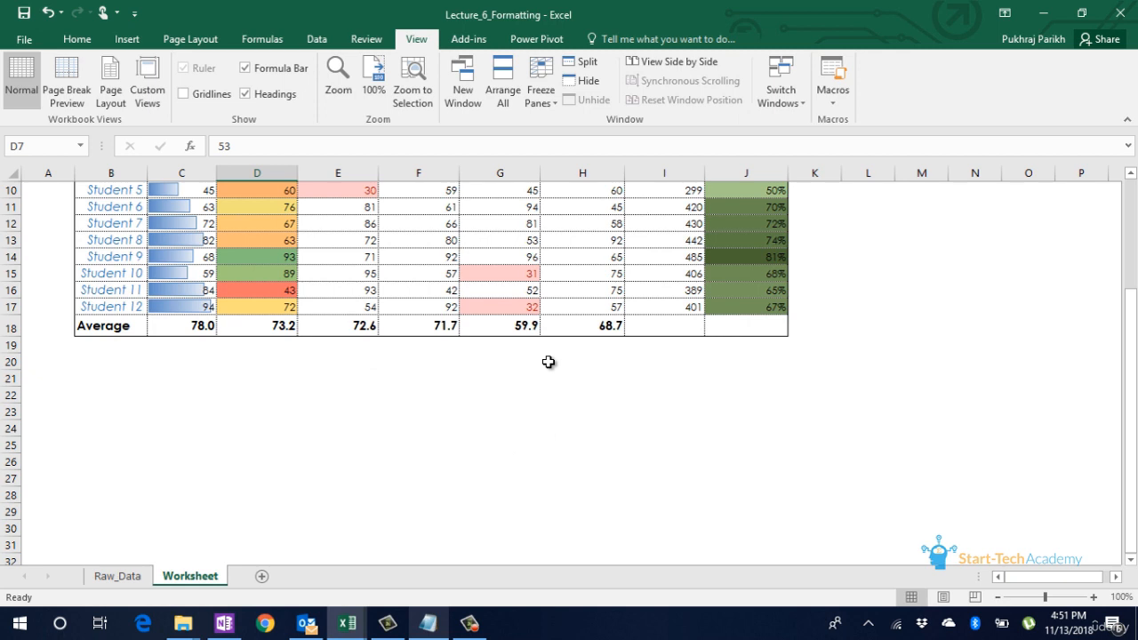
pyautogui.click(372, 243)
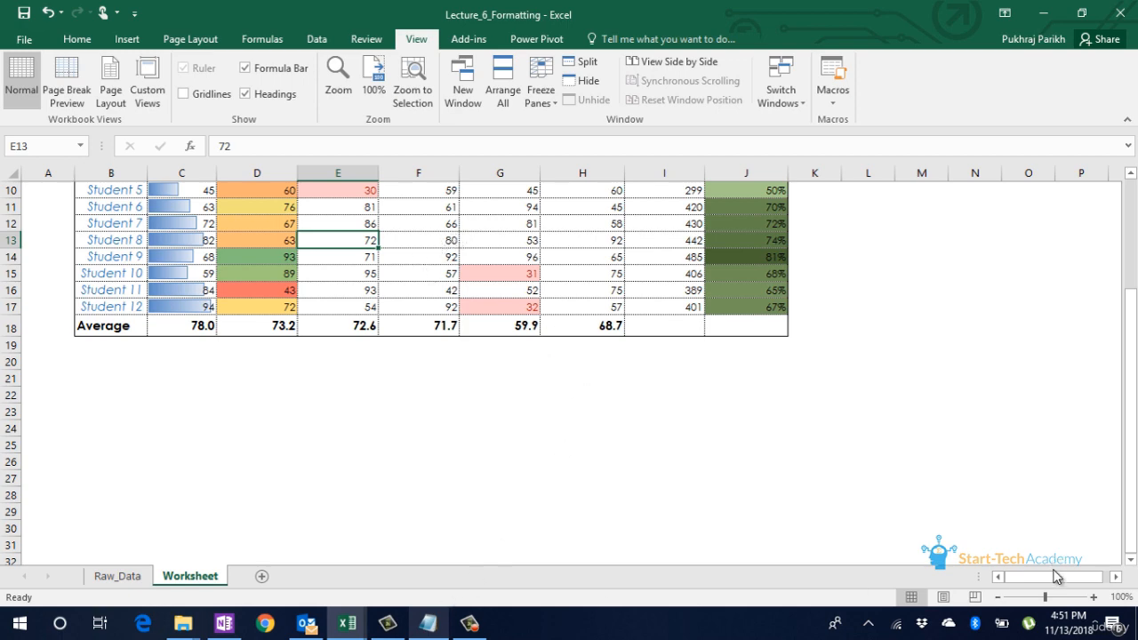
pyautogui.moveTo(1056, 575); pyautogui.dragTo(1093, 576)
pyautogui.scroll(3, 1040, 541)
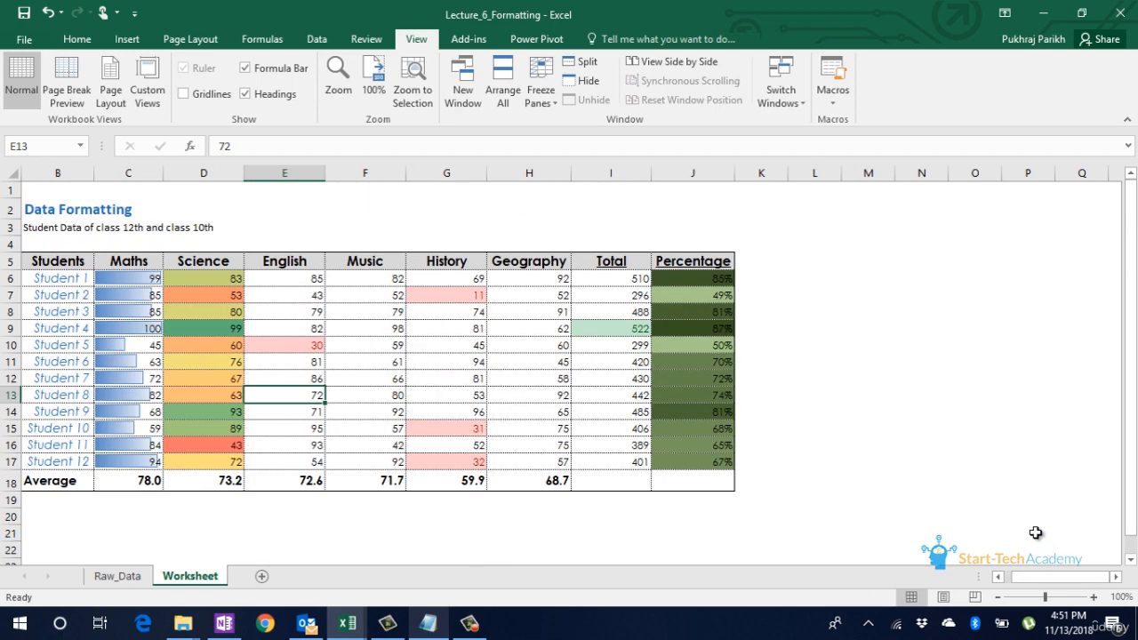
pyautogui.click(1116, 576)
pyautogui.click(1116, 577)
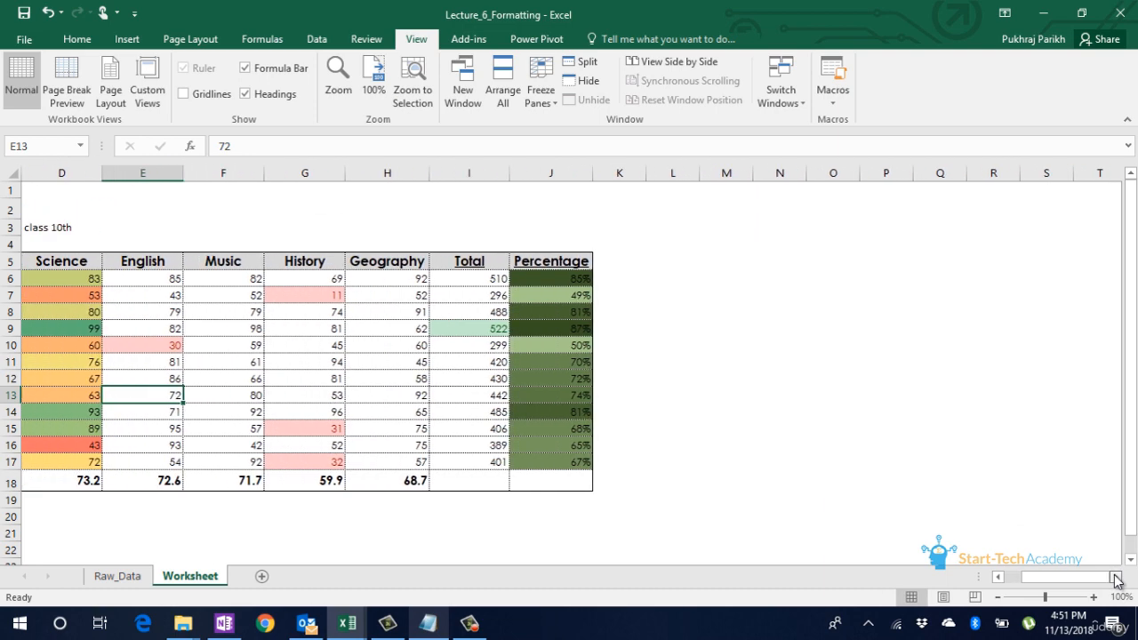
pyautogui.click(1117, 577)
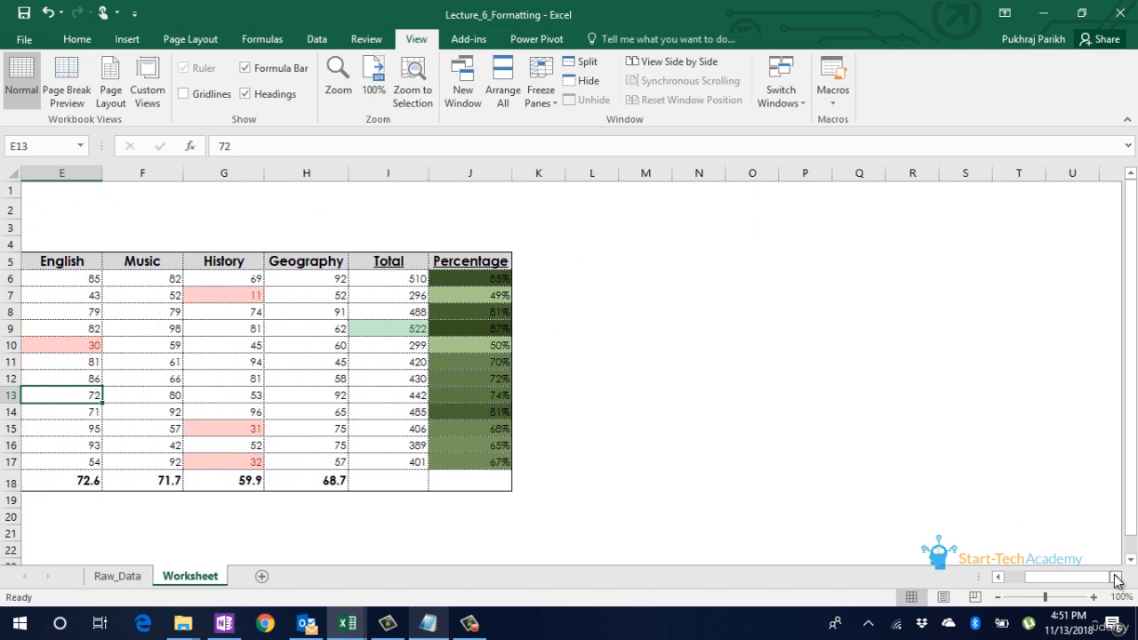
pyautogui.click(999, 576)
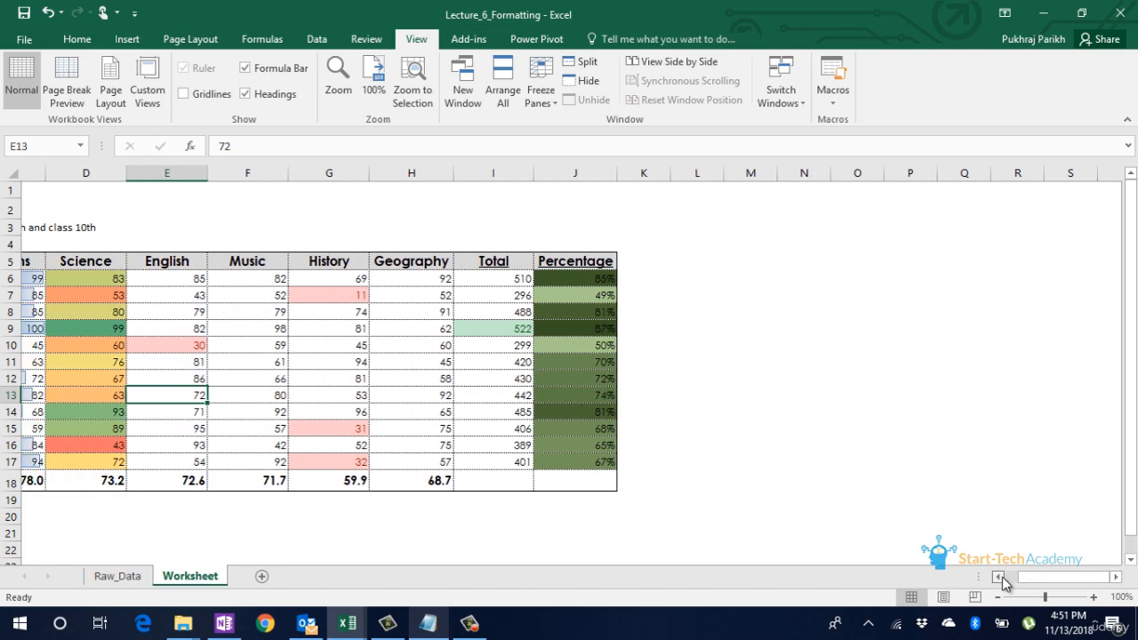
# Step: Freeze the panes at cell C6 so rows 1 to 5 and columns A and B stay in view
pyautogui.click(189, 274)
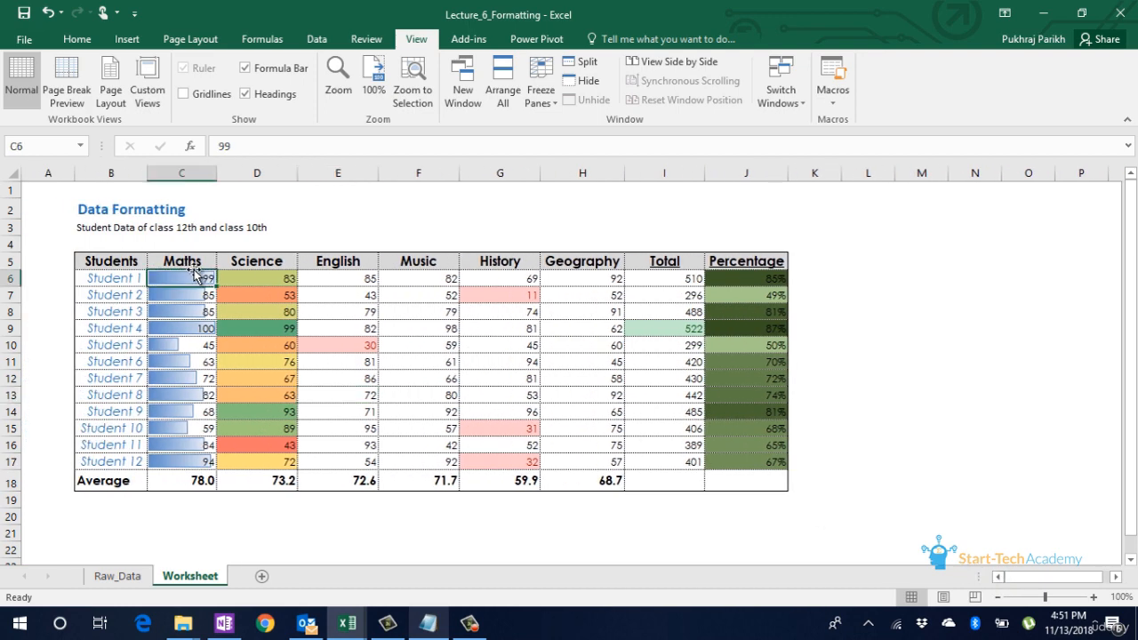
pyautogui.click(556, 102)
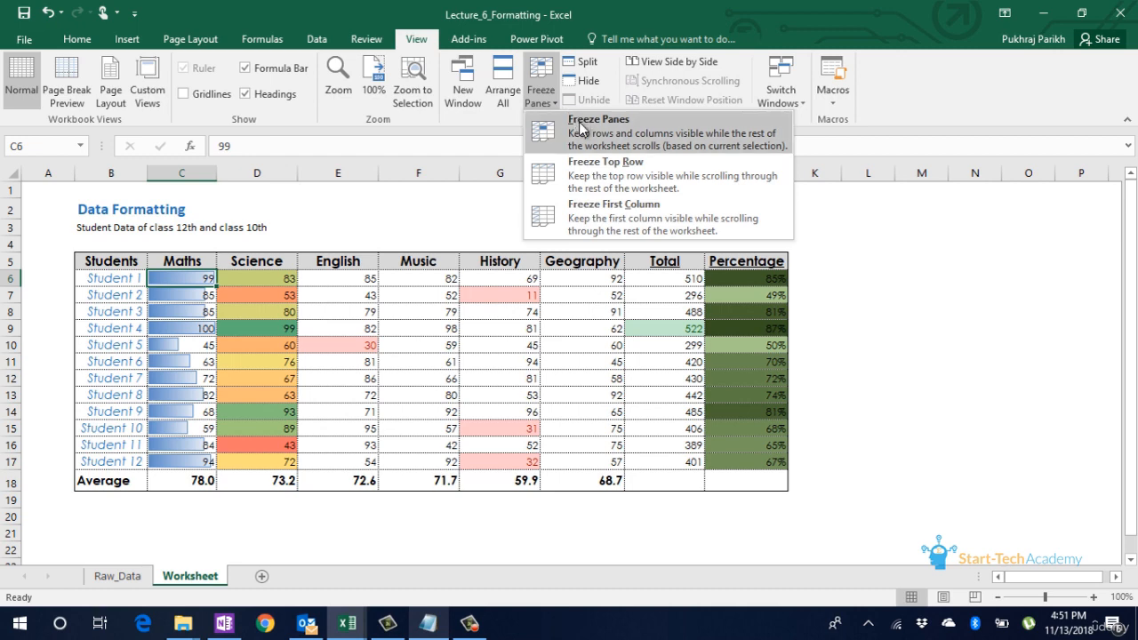
pyautogui.click(321, 277)
pyautogui.click(231, 278)
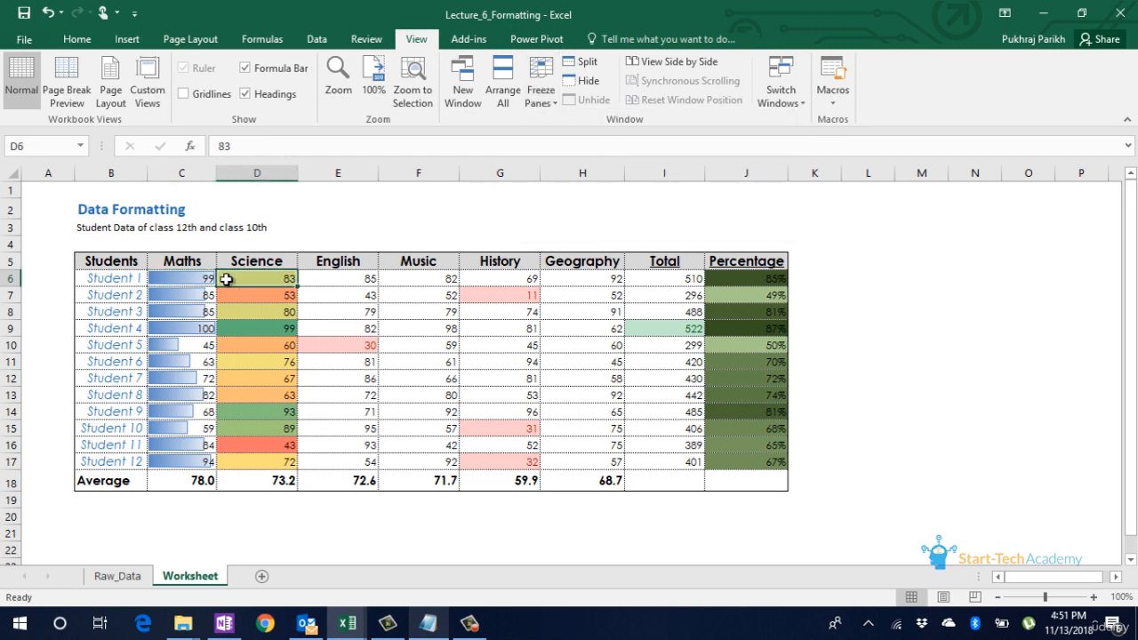
pyautogui.click(190, 278)
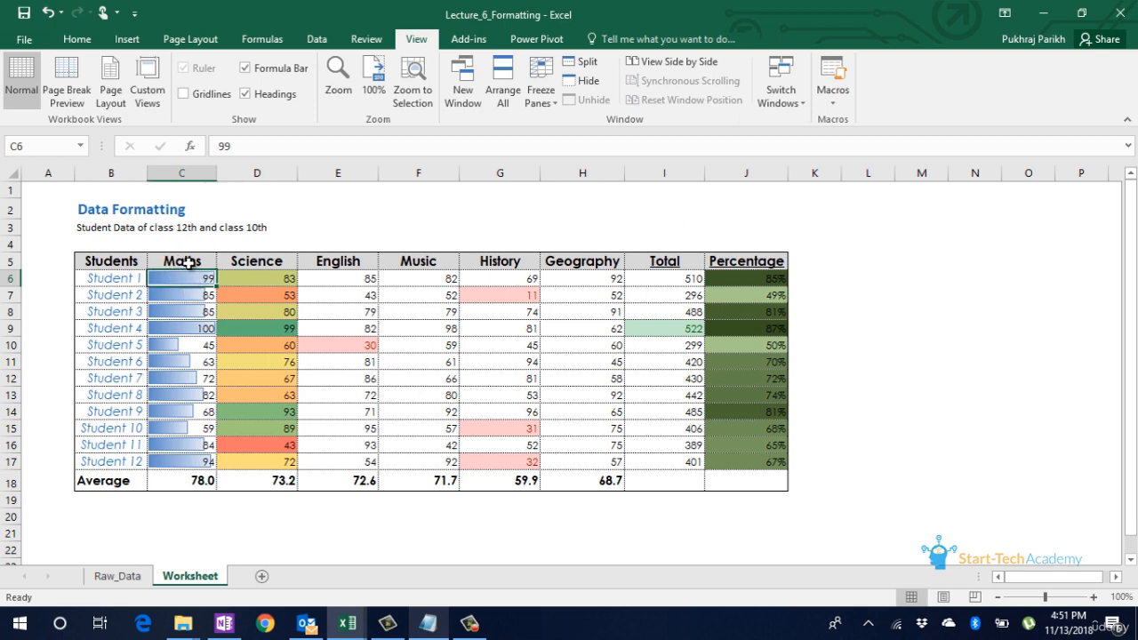
pyautogui.click(529, 111)
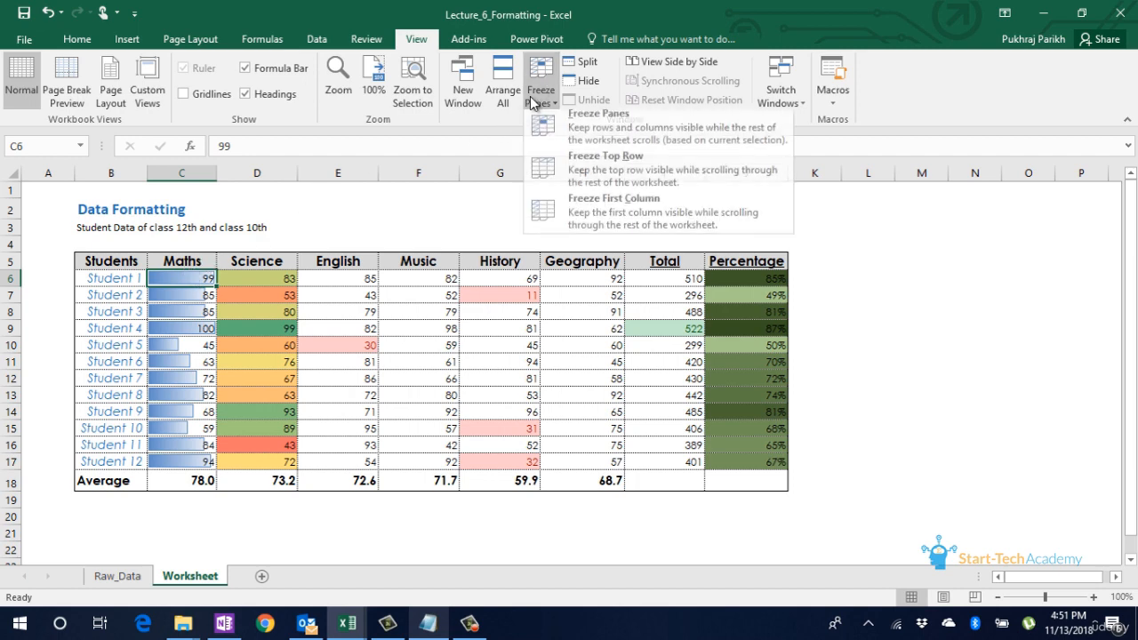
pyautogui.click(583, 122)
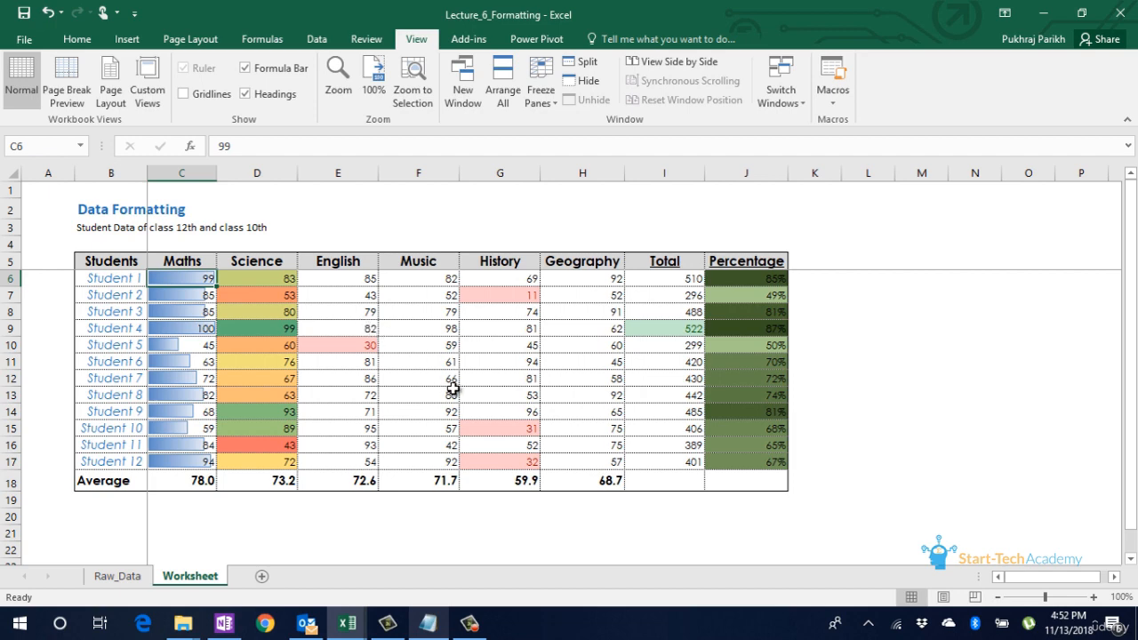
# Step: Move down column C to row 30 to examine whether the table's header row stays in view
pyautogui.press('Down')
pyautogui.press('Down')
pyautogui.press('Down')
pyautogui.press('Down')
pyautogui.press('Down')
pyautogui.press('Down')
pyautogui.press('Down')
pyautogui.press('Down')
pyautogui.press('Down')
pyautogui.press('Down')
pyautogui.press('Down')
pyautogui.press('Down')
pyautogui.press('Down')
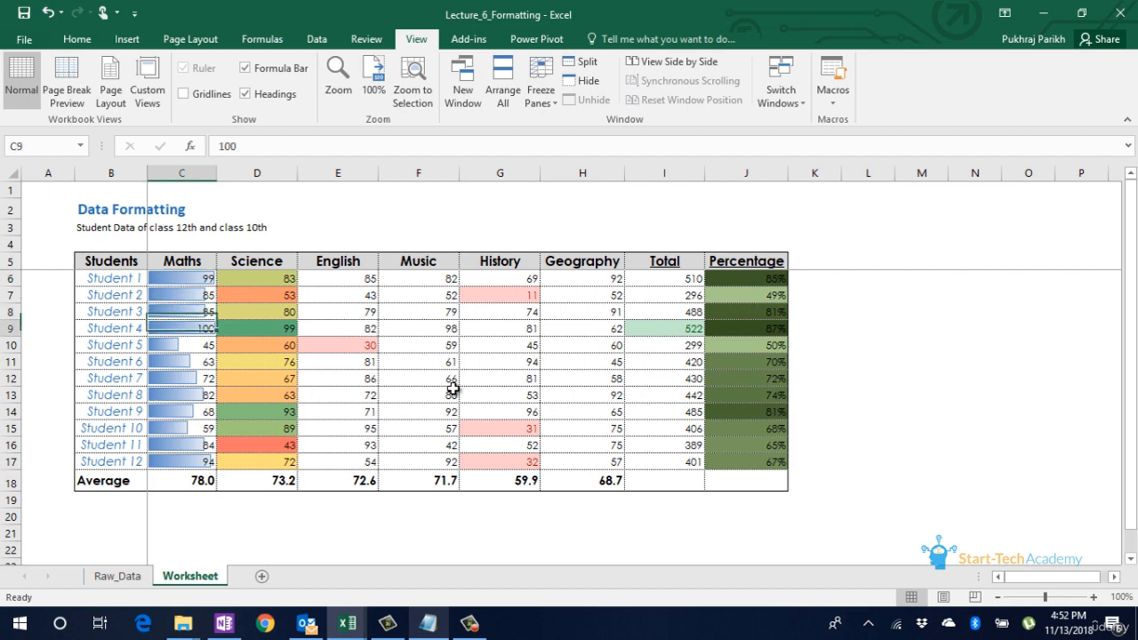
pyautogui.press('Down')
pyautogui.press('Down')
pyautogui.press('Down')
pyautogui.press('Down')
pyautogui.press('Down')
pyautogui.press('Down')
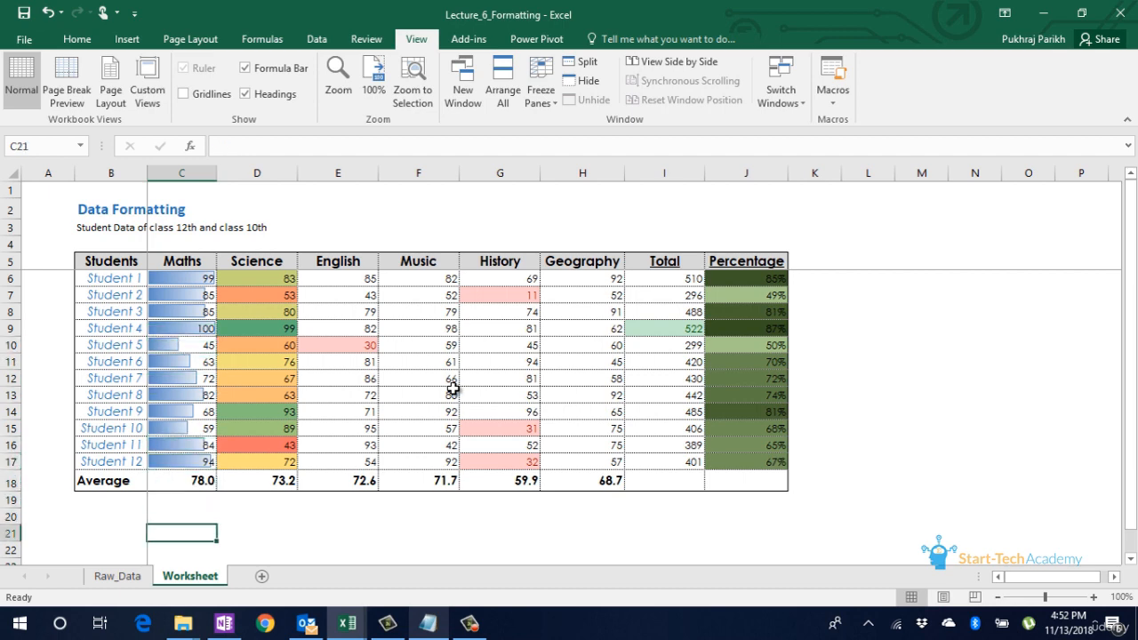
pyautogui.press('Down')
pyautogui.press('Down')
pyautogui.press('Down')
pyautogui.press('Down')
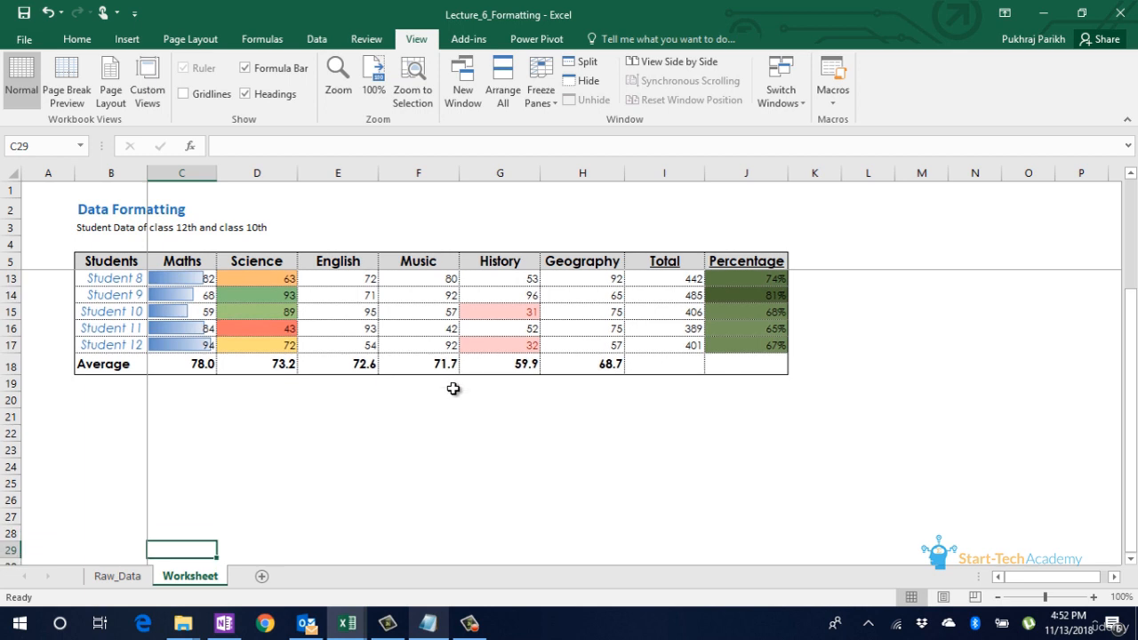
pyautogui.press('Down')
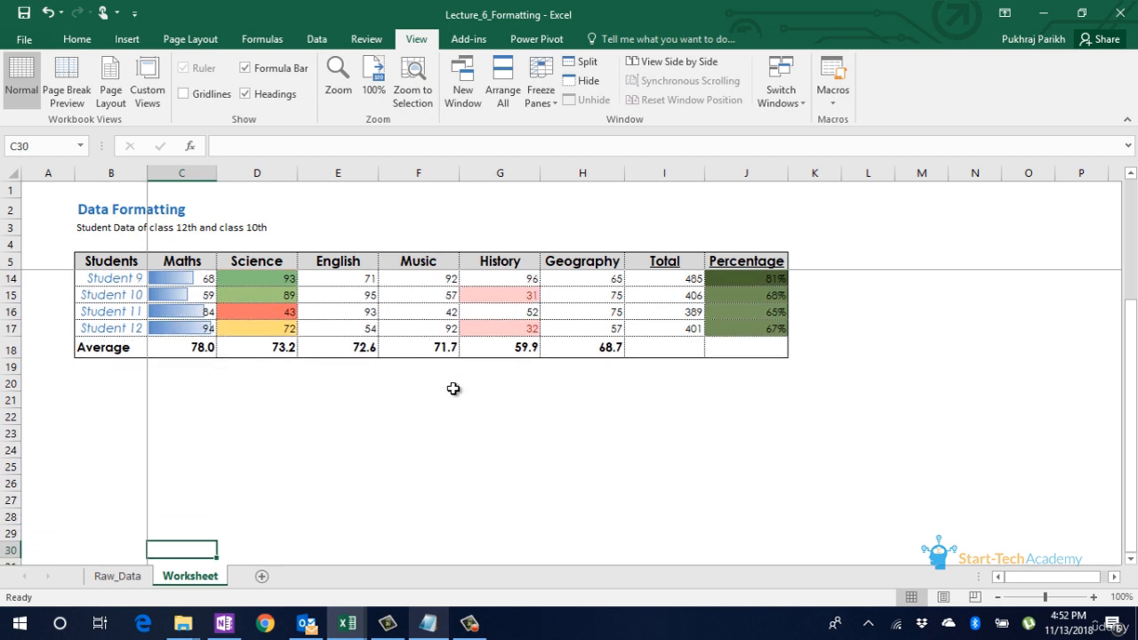
# Step: Move across to column U to examine whether the student names stay in view, and return to cell A1
pyautogui.press('Right')
pyautogui.press('Right')
pyautogui.press('Right')
pyautogui.press('Right')
pyautogui.press('Right')
pyautogui.press('Right')
pyautogui.press('Right')
pyautogui.press('Right')
pyautogui.press('Right')
pyautogui.press('Right')
pyautogui.press('Right')
pyautogui.press('Right')
pyautogui.press('Right')
pyautogui.press('Right')
pyautogui.press('Right')
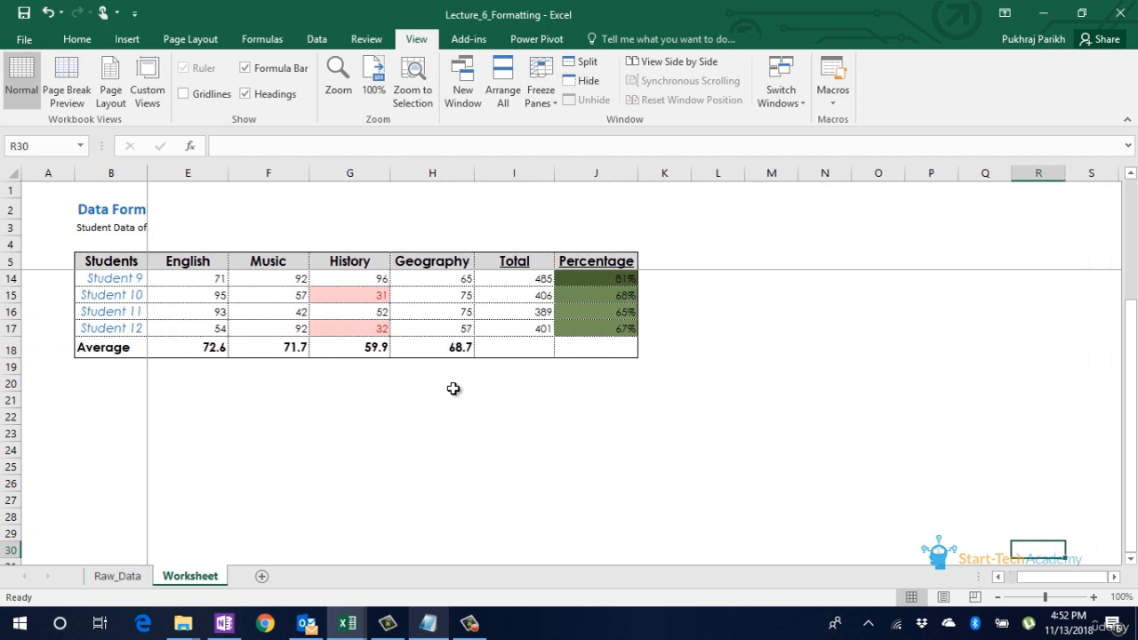
pyautogui.press('Right')
pyautogui.press('Up')
pyautogui.press('Up')
pyautogui.press('Up')
pyautogui.press('Right')
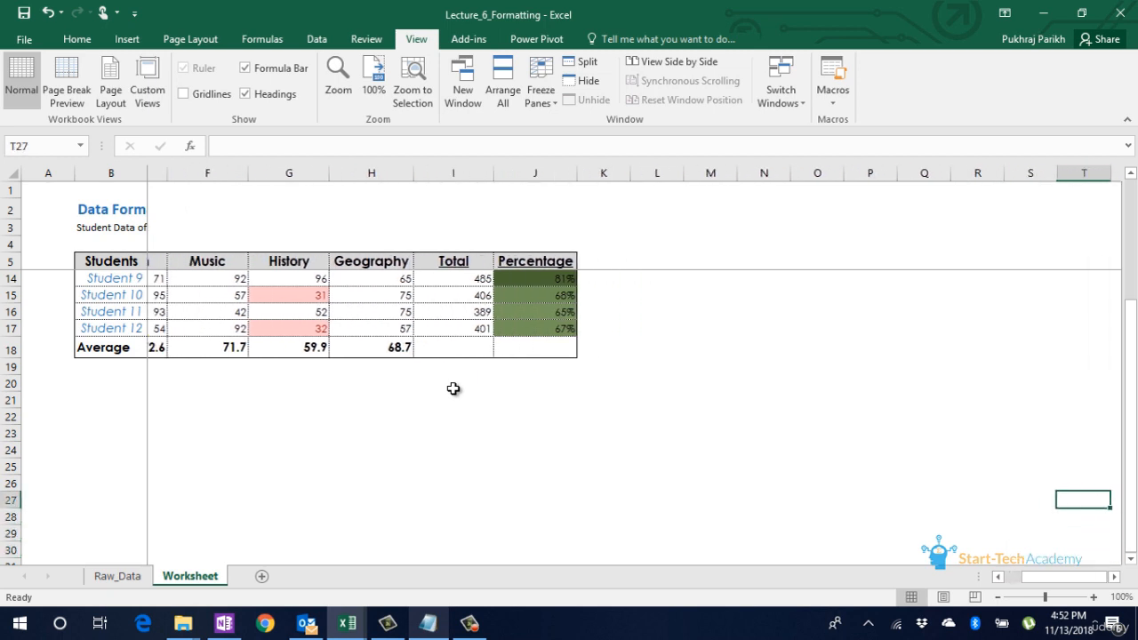
pyautogui.press('Right')
pyautogui.press('Up')
pyautogui.press('Up')
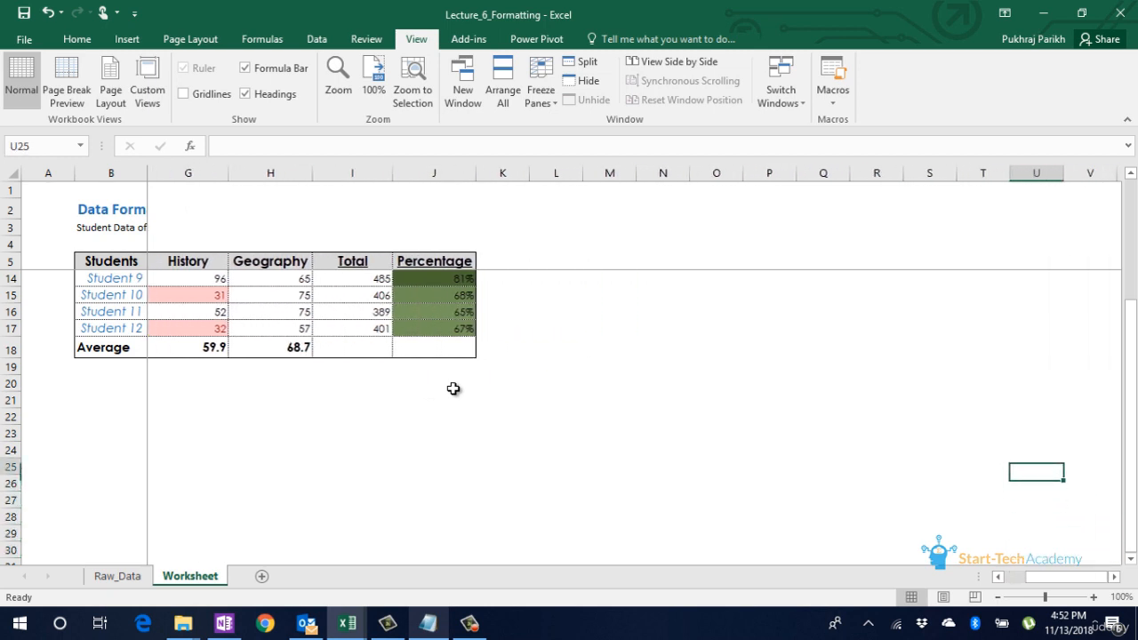
pyautogui.press('Up')
pyautogui.press('Up')
pyautogui.press('Up')
pyautogui.press('Up')
pyautogui.press('Up')
pyautogui.press('Up')
pyautogui.press('Up')
pyautogui.press('Up')
pyautogui.press('Up')
pyautogui.press('Up')
pyautogui.press('Up')
pyautogui.press('Up')
pyautogui.press('Up')
pyautogui.press('Up')
pyautogui.press('Up')
pyautogui.press('Up')
pyautogui.press('Up')
pyautogui.press('Up')
pyautogui.press('Up')
pyautogui.press('Up')
pyautogui.press('Left')
pyautogui.press('Left')
pyautogui.press('Left')
pyautogui.press('Left')
pyautogui.press('Left')
pyautogui.press('Left')
pyautogui.press('Left')
pyautogui.press('Left')
pyautogui.press('Left')
pyautogui.press('Left')
pyautogui.press('Left')
pyautogui.press('Left')
pyautogui.press('Left')
pyautogui.press('Left')
pyautogui.press('Left')
pyautogui.press('Left')
pyautogui.press('Left')
pyautogui.press('Left')
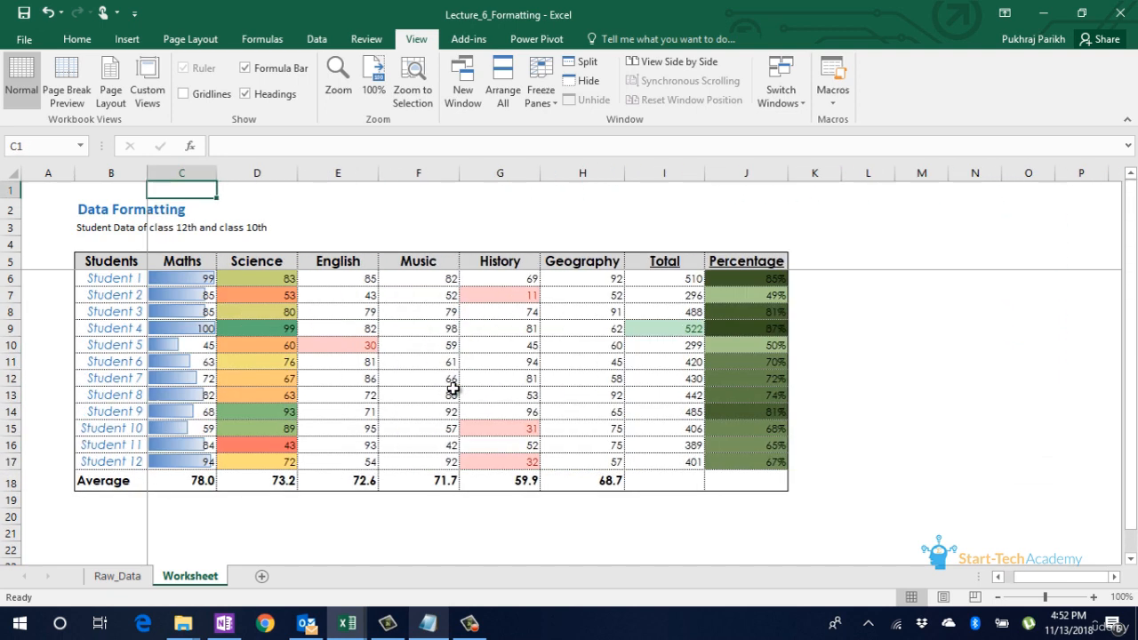
pyautogui.press('Left')
pyautogui.press('Left')
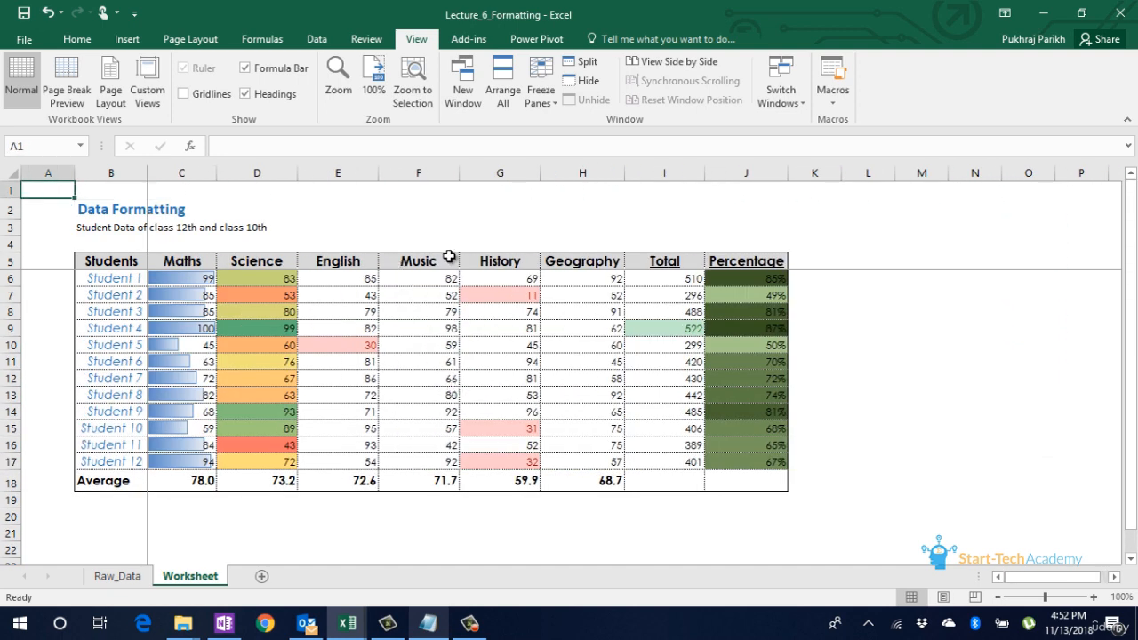